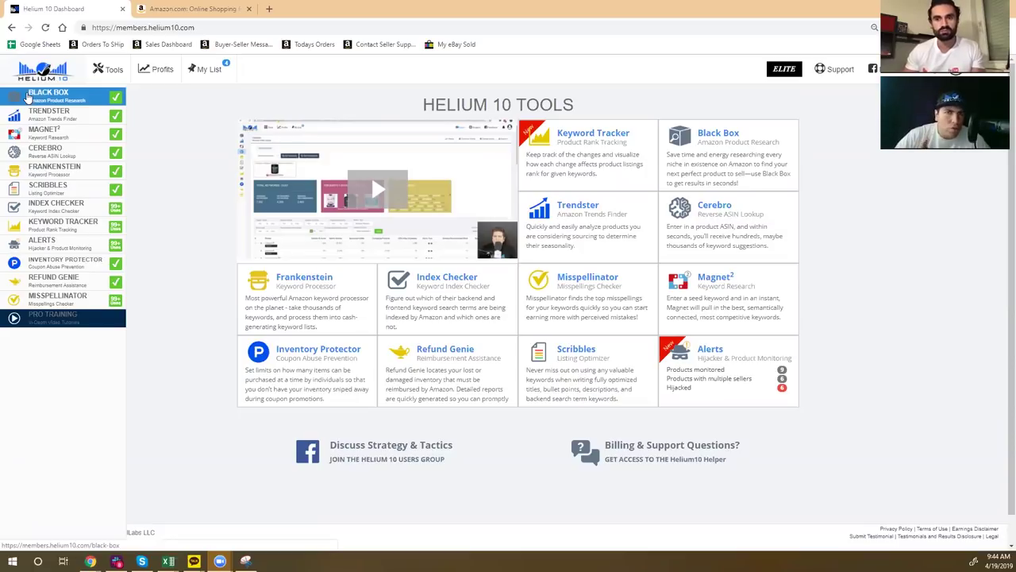
Open the Black Box product research tool and select Sports & Outdoors plus one more category as the category filter
left_click(30, 95)
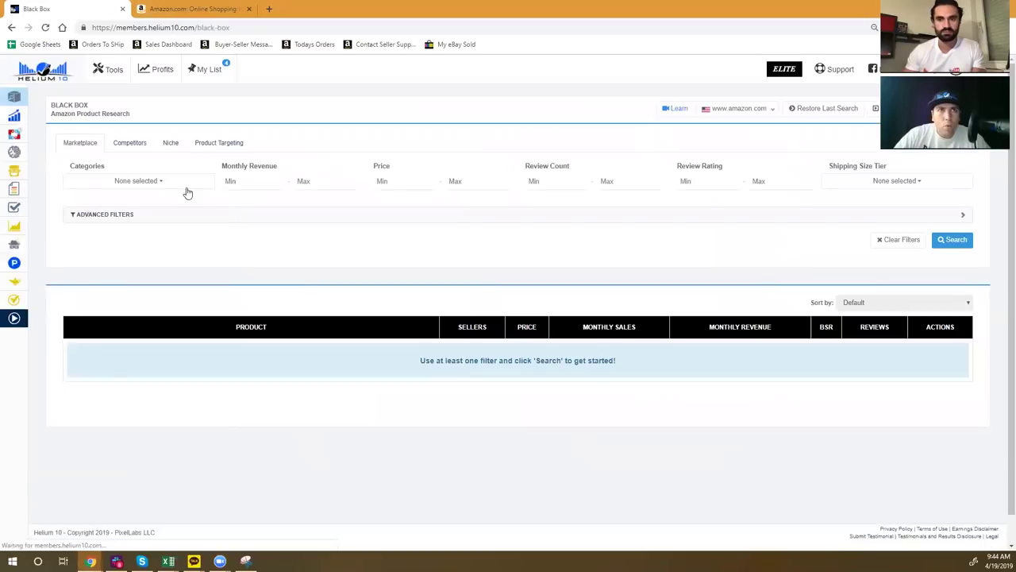
left_click(173, 183)
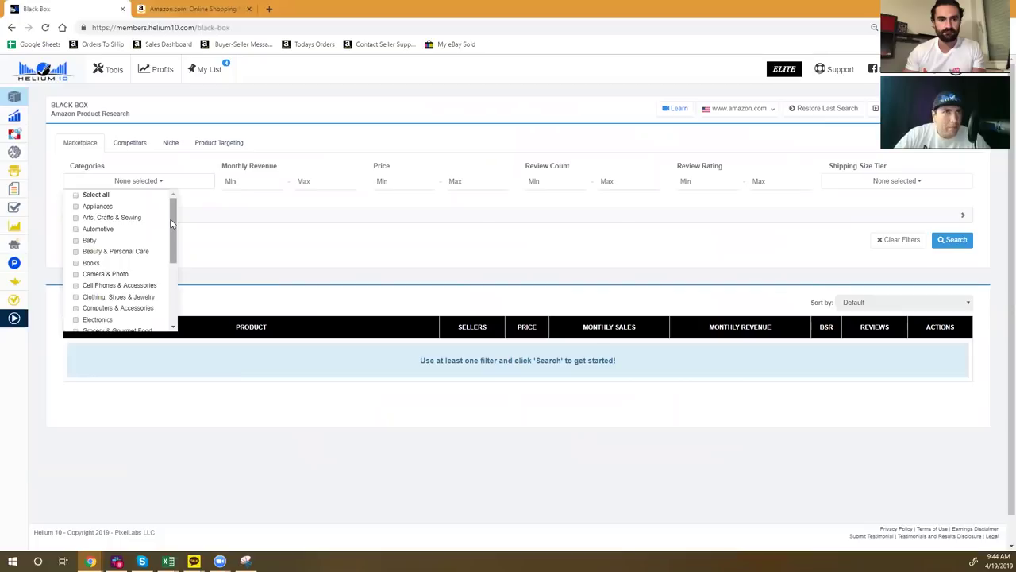
left_click_drag(171, 223, 174, 296)
left_click(79, 305)
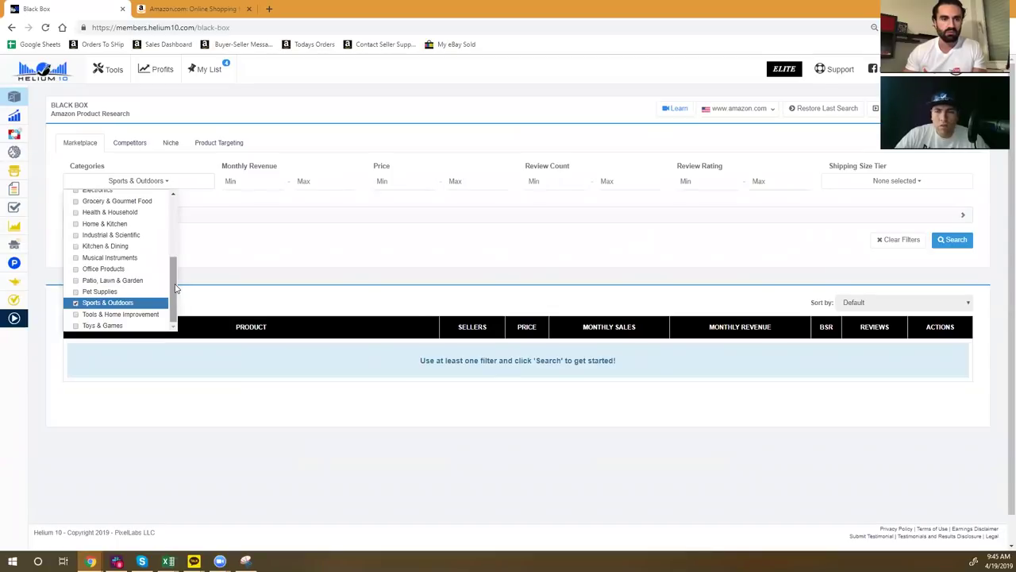
left_click_drag(176, 289, 176, 284)
left_click_drag(91, 234, 77, 237)
left_click(249, 254)
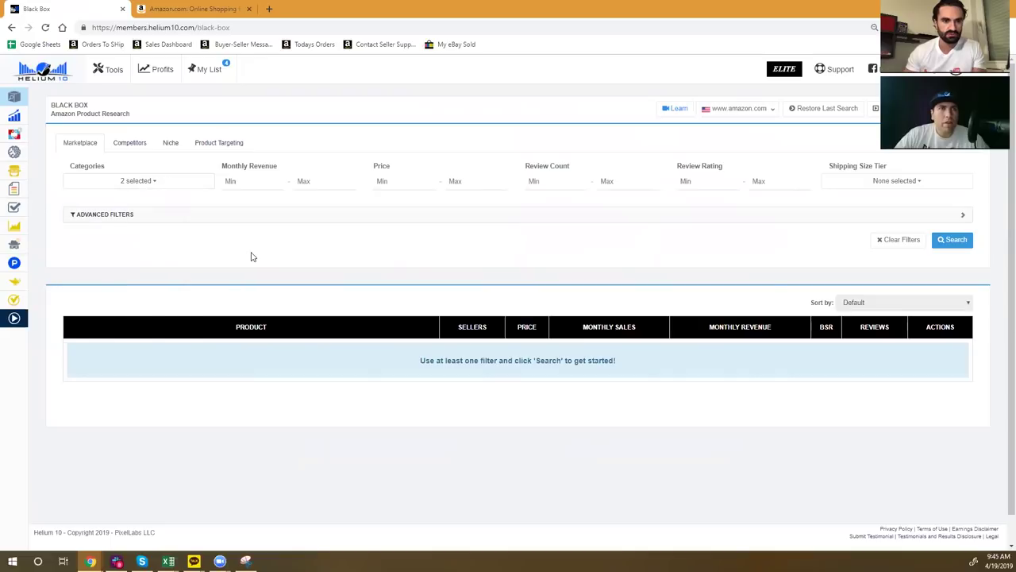
Expand the advanced filters and set the minimum monthly revenue to 5000
left_click(261, 182)
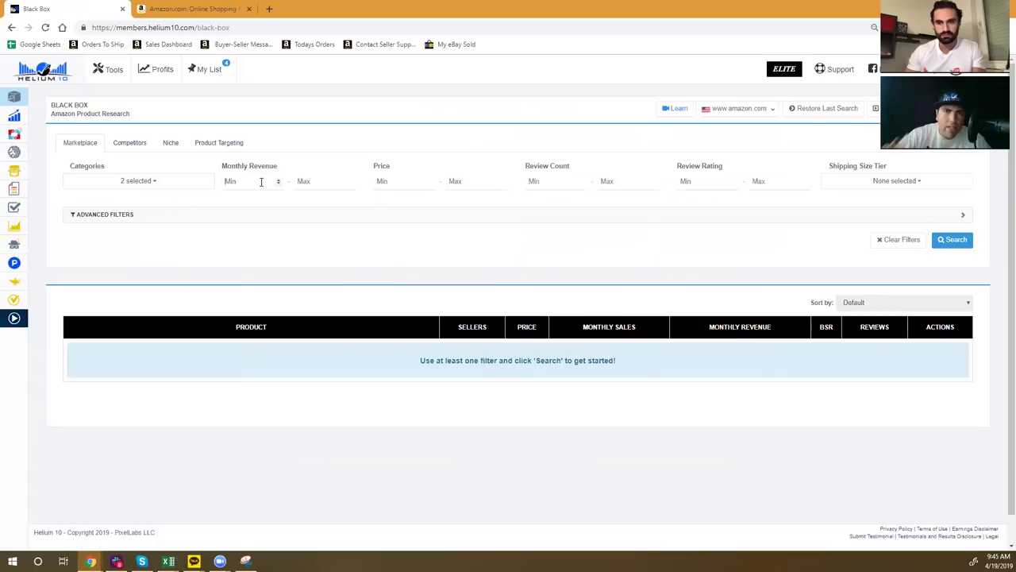
left_click(344, 220)
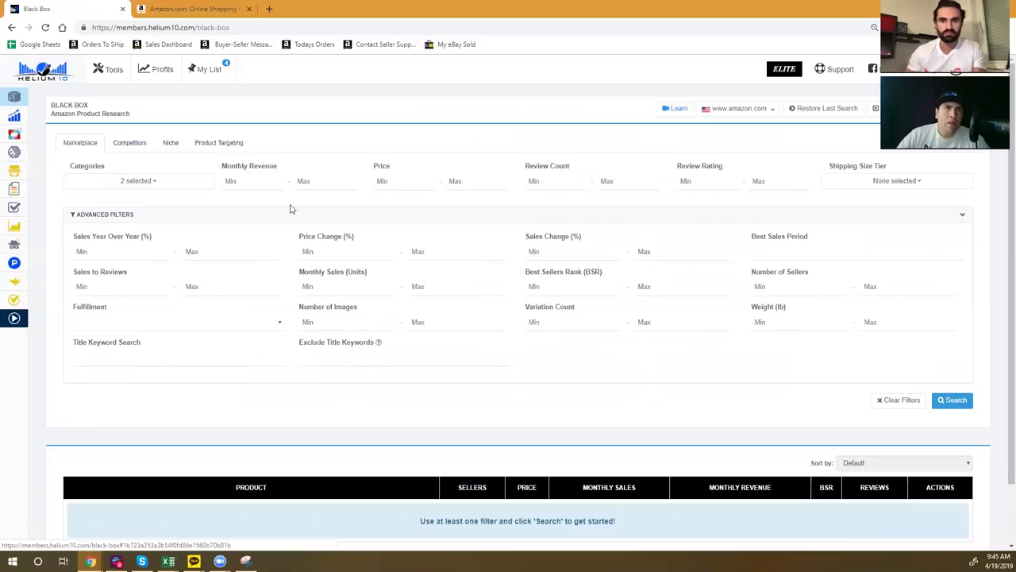
left_click(254, 181)
type("5")
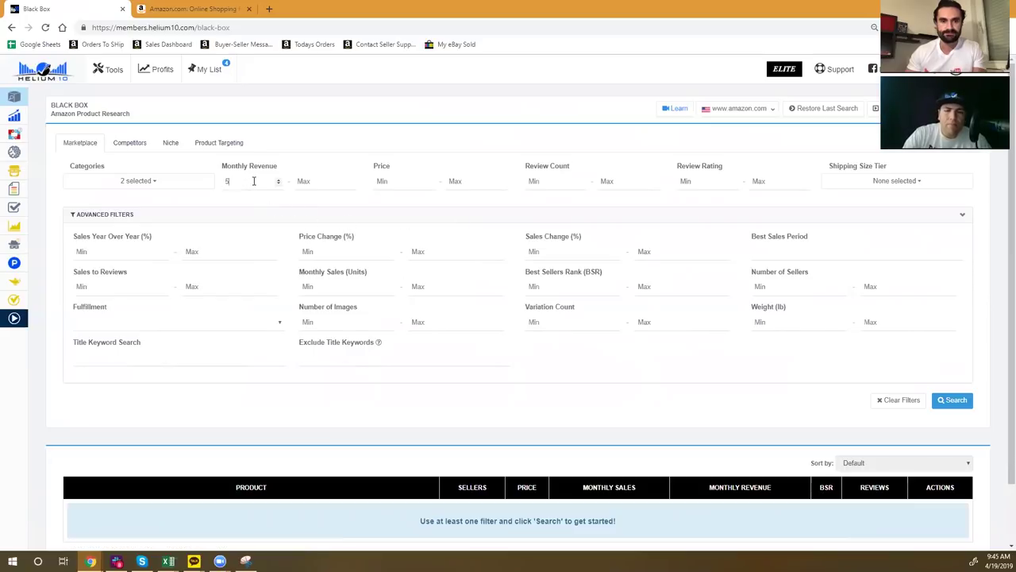
type("000")
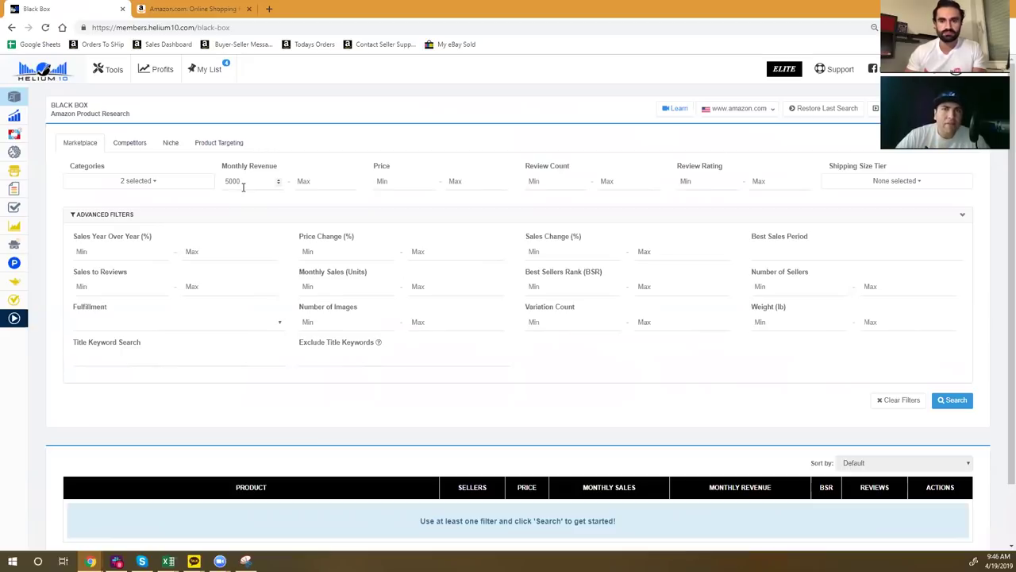
Set the price filter to a range from 15 to 30
left_click(392, 185)
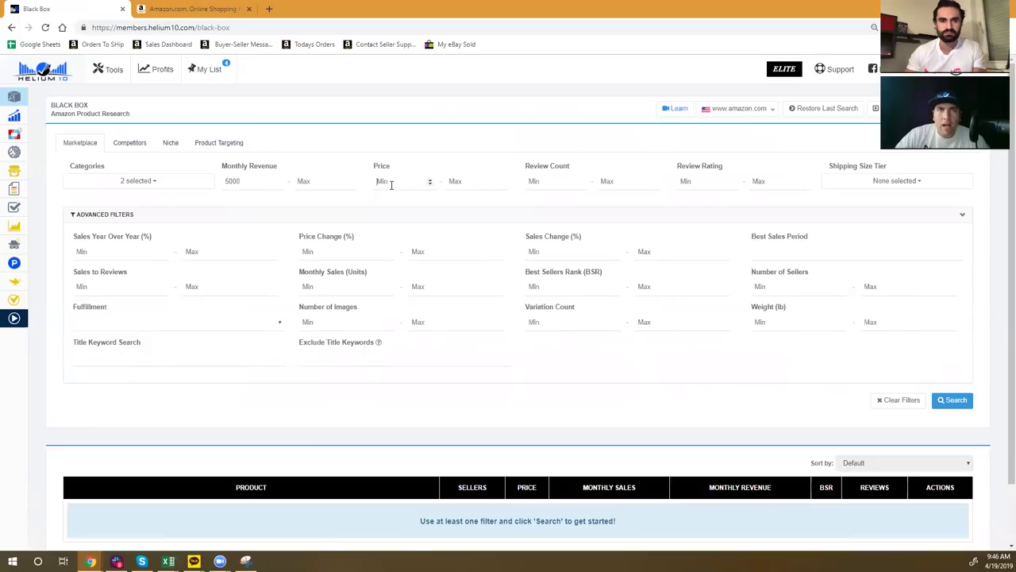
type("15")
key("Tab")
type("30")
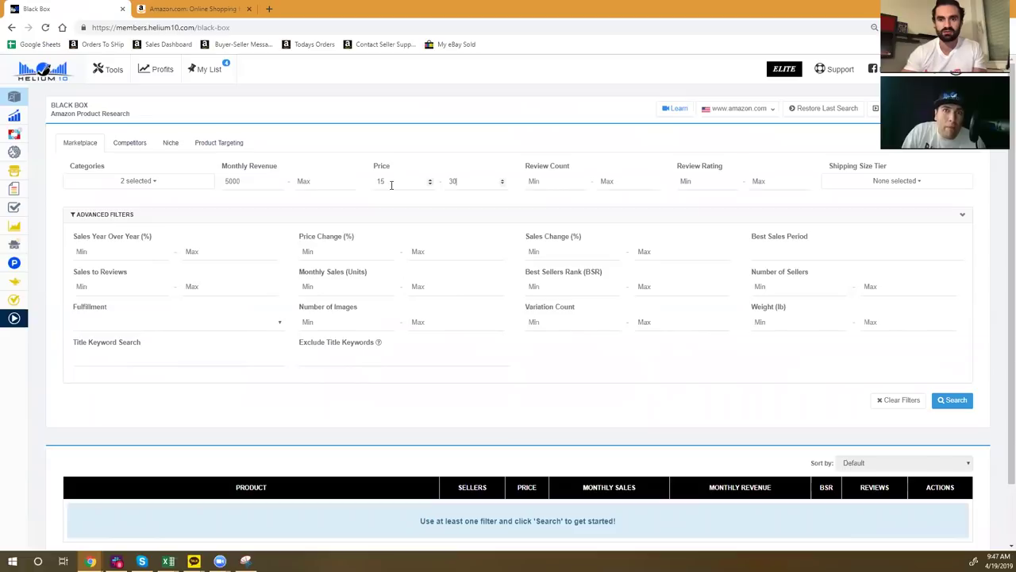
Switch to the Amazon page and search for "workout gloves"
left_click(219, 15)
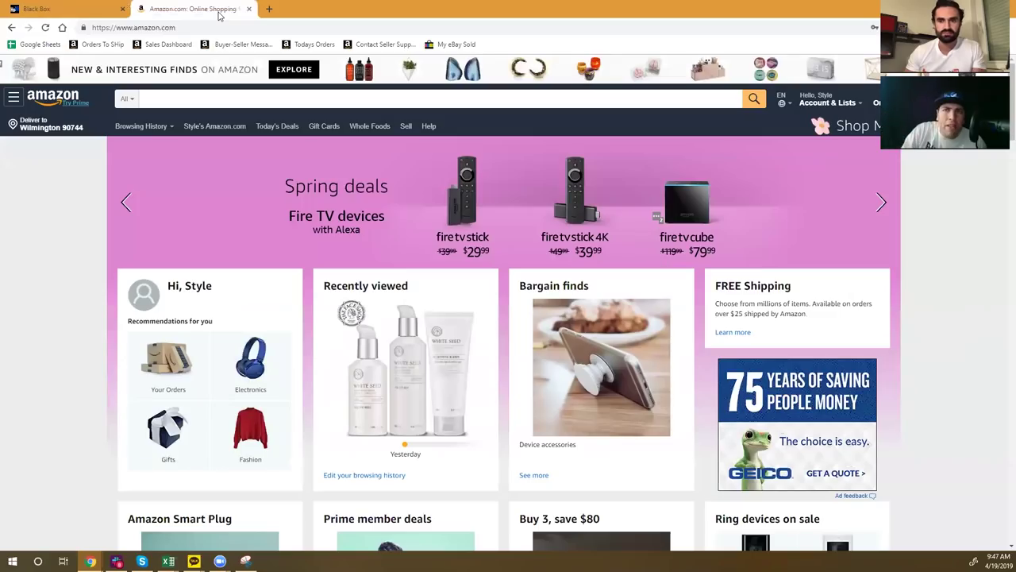
left_click(230, 104)
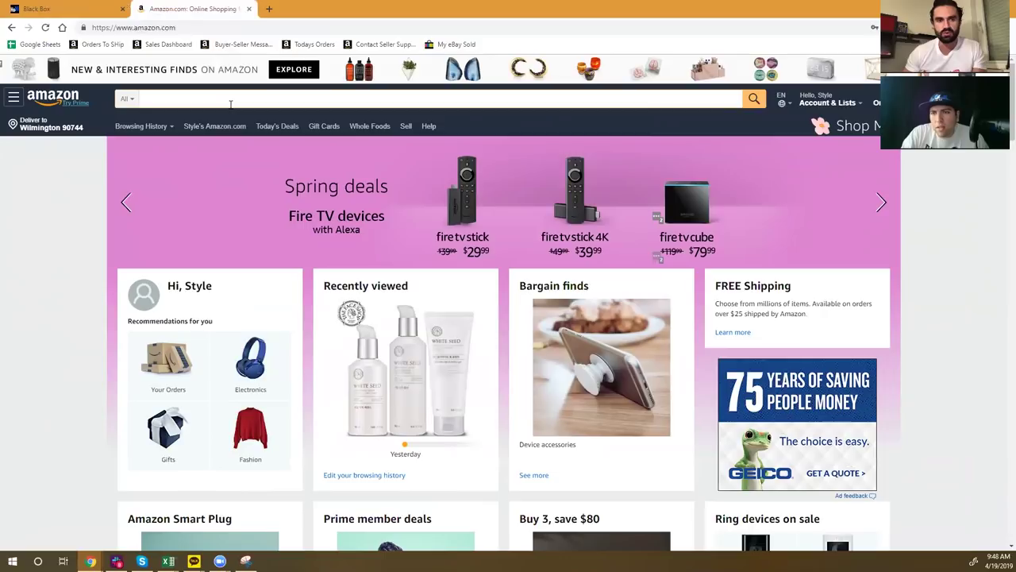
type("wo")
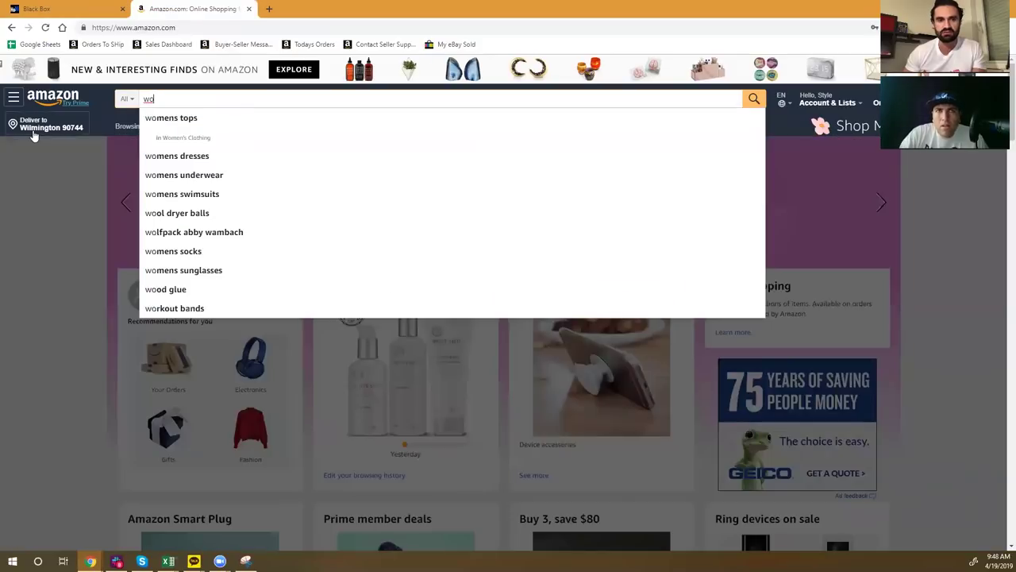
type("rkout ")
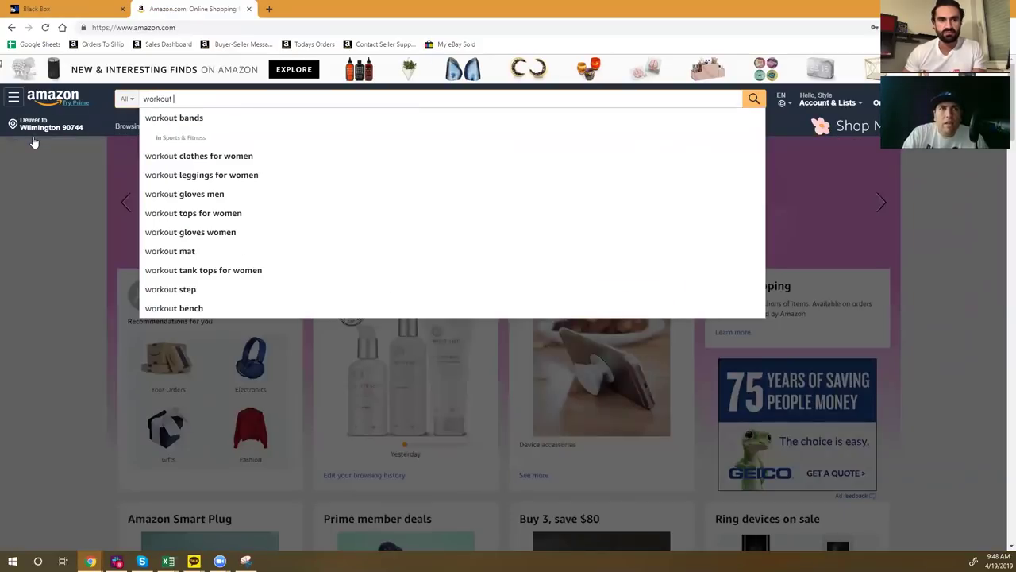
type("gloves")
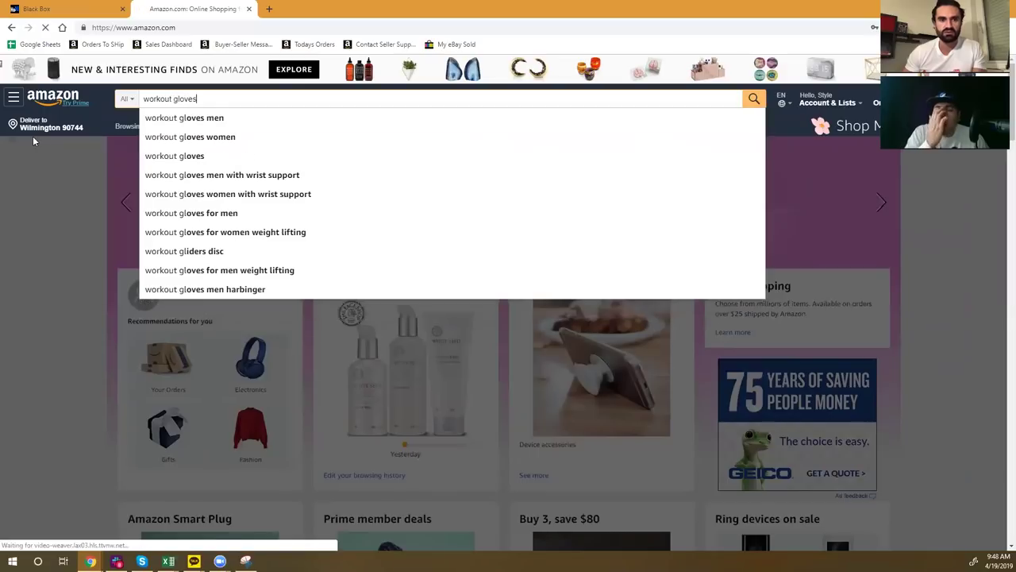
key("Return")
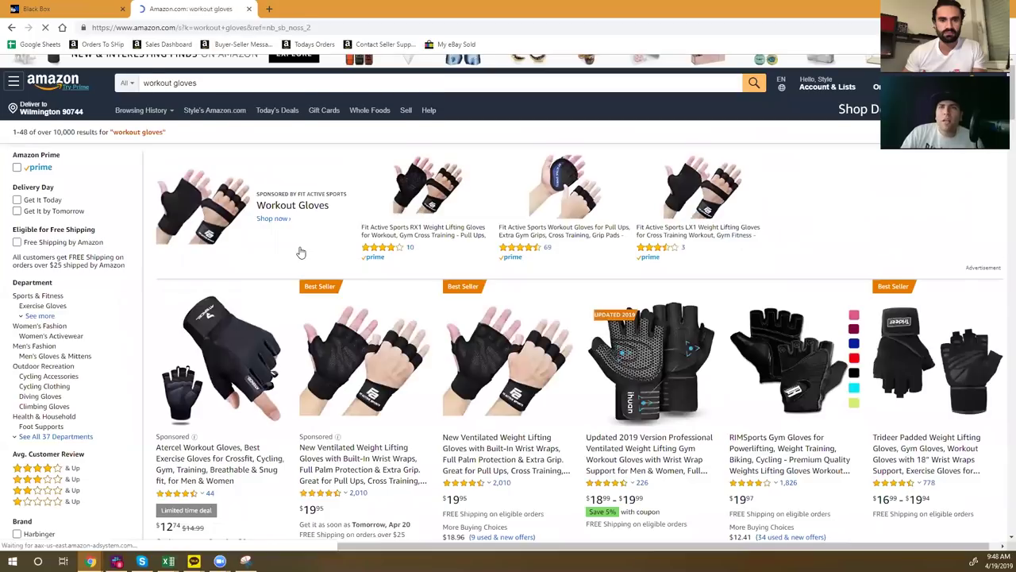
Look through the workout gloves results, examining the prices and review counts of the competing listings
scroll(297, 249, "down", 2)
left_click(205, 139)
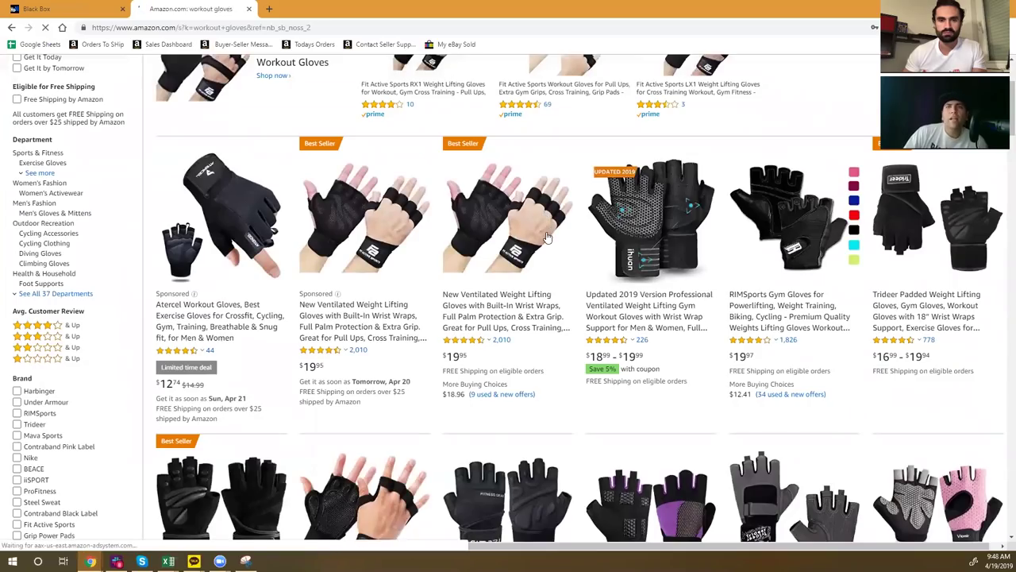
scroll(546, 237, "down", 3)
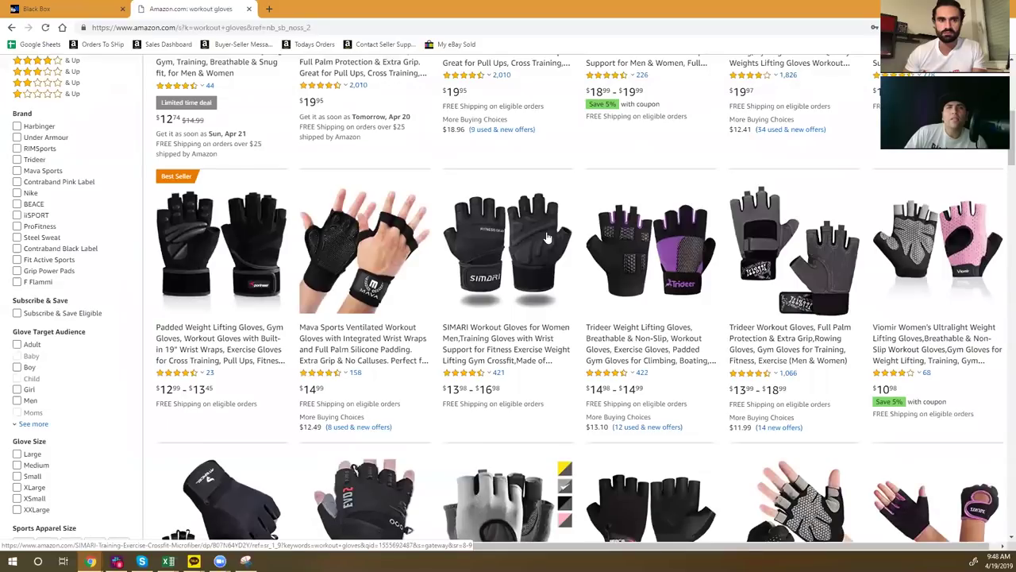
scroll(546, 236, "down", 4)
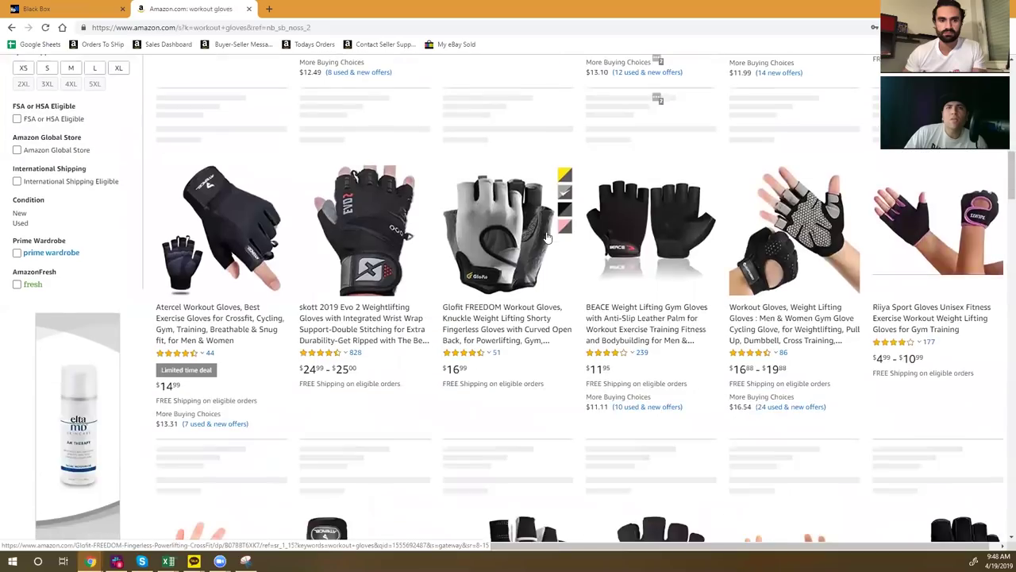
scroll(547, 237, "up", 10)
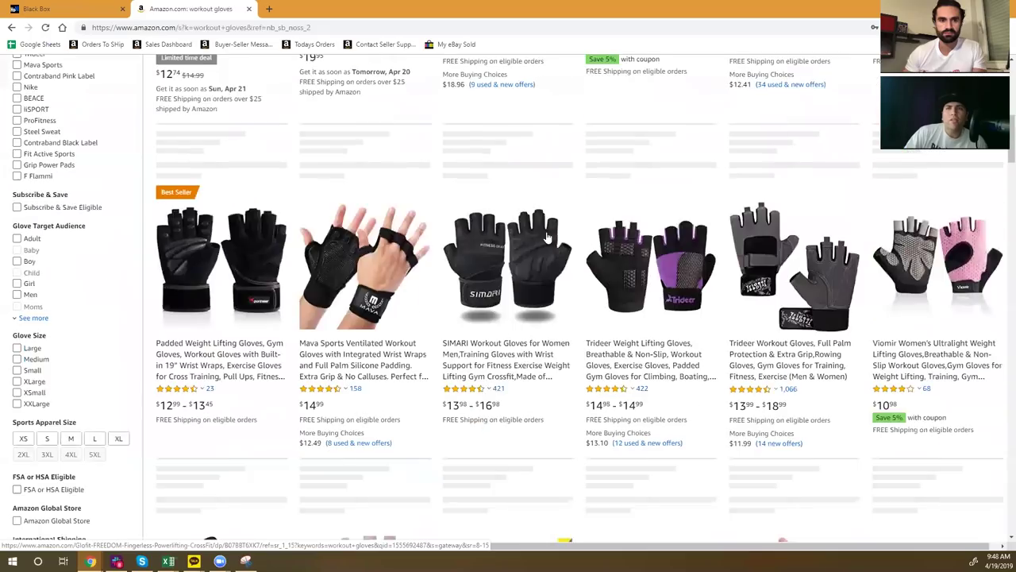
scroll(547, 236, "down", 2)
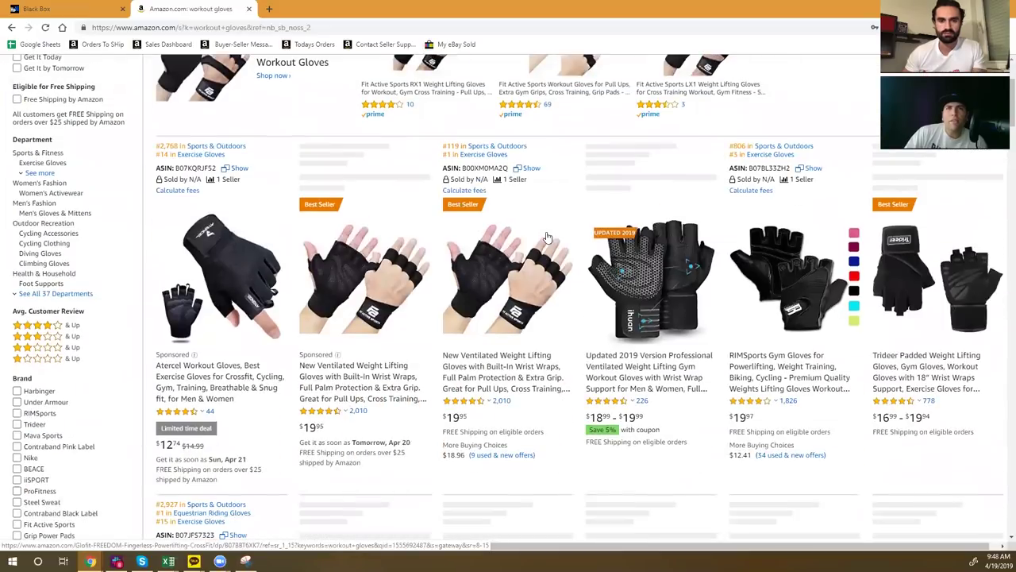
scroll(547, 236, "up", 1)
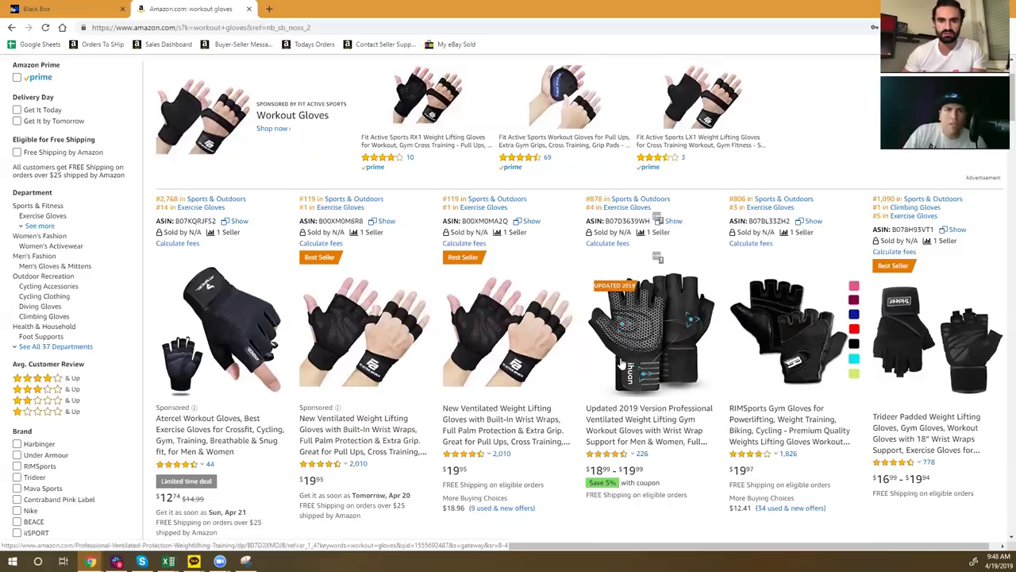
Return to Black Box and set the maximum review count to 20
left_click(40, 8)
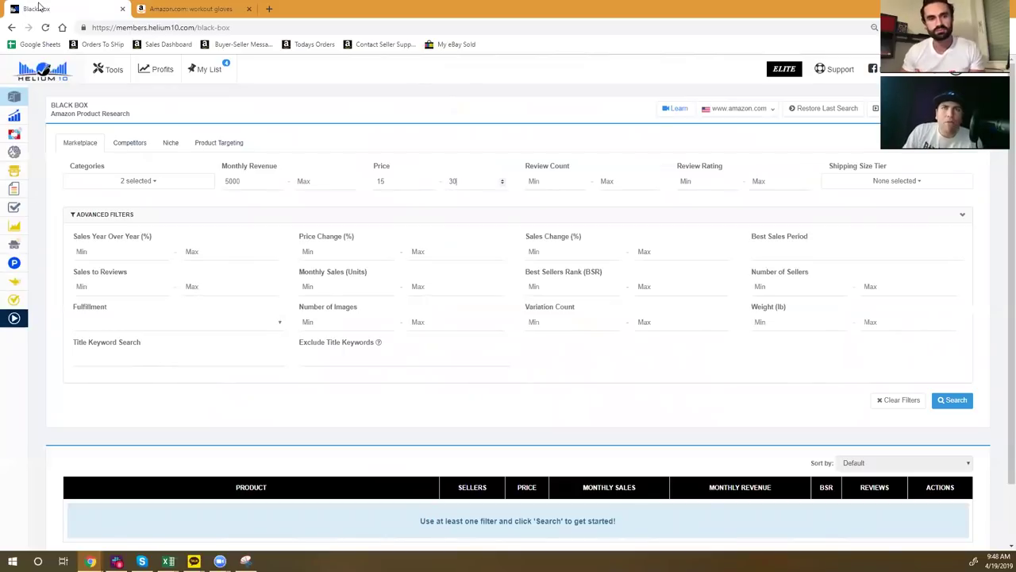
left_click(601, 180)
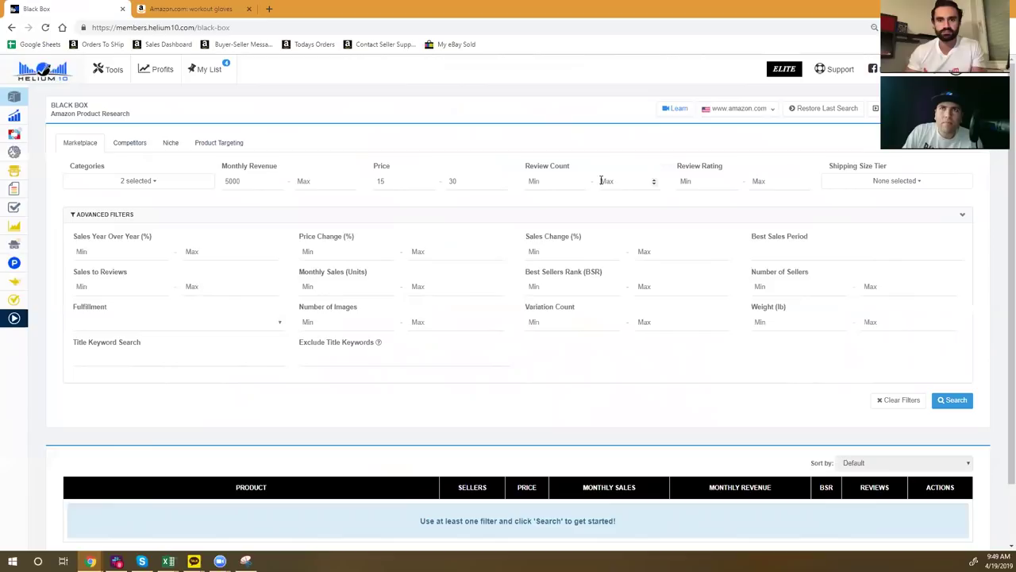
type("20")
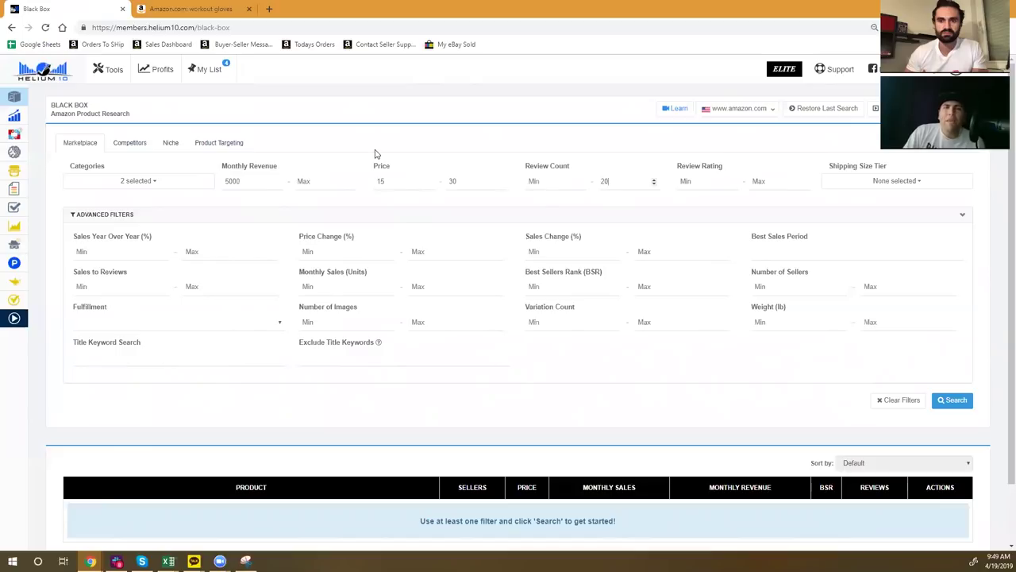
Compare the review counts and star ratings of the Amazon workout gloves listings with the Black Box review count filter
left_click(190, 10)
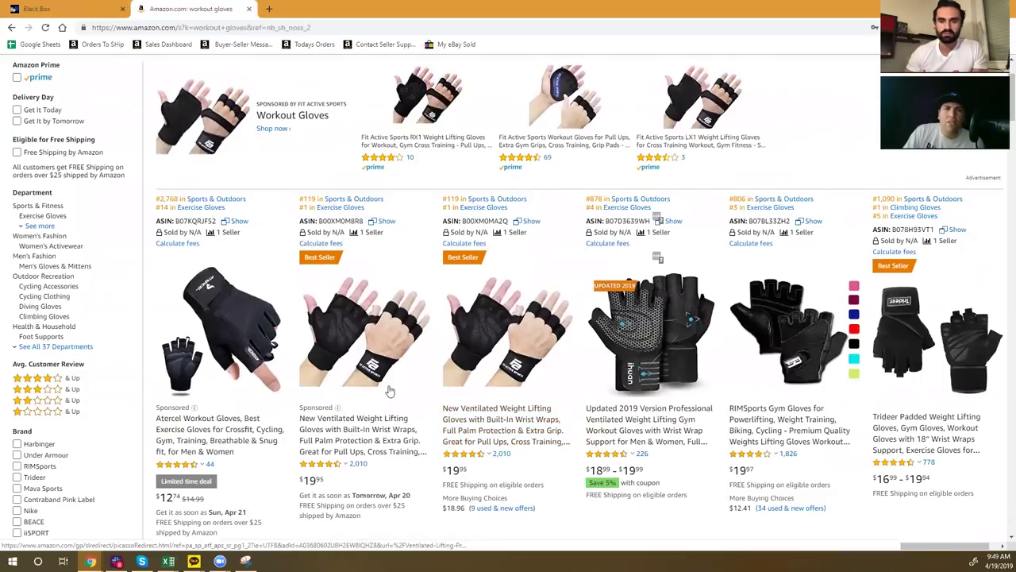
left_click(83, 9)
left_click(602, 190)
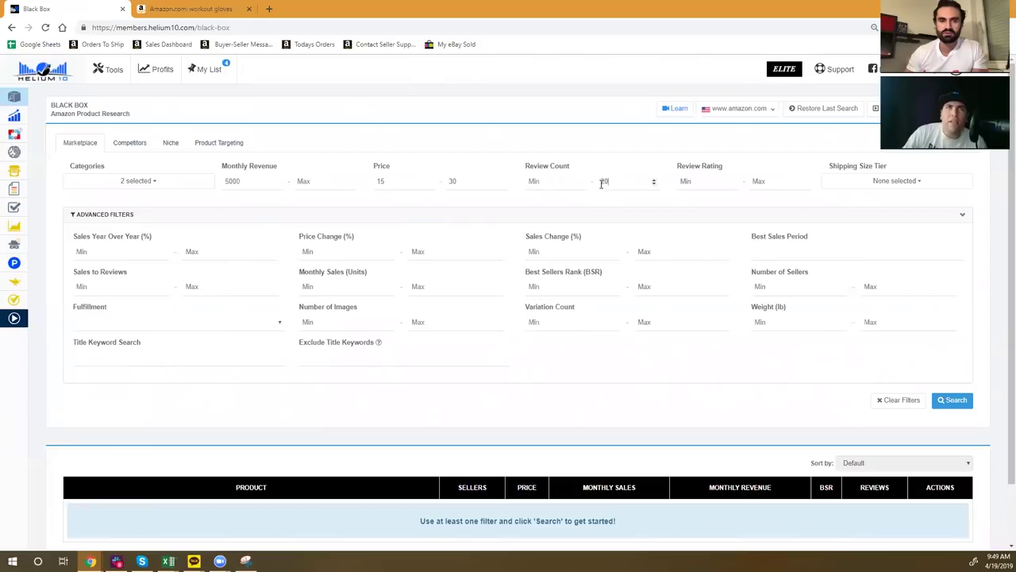
left_click(187, 9)
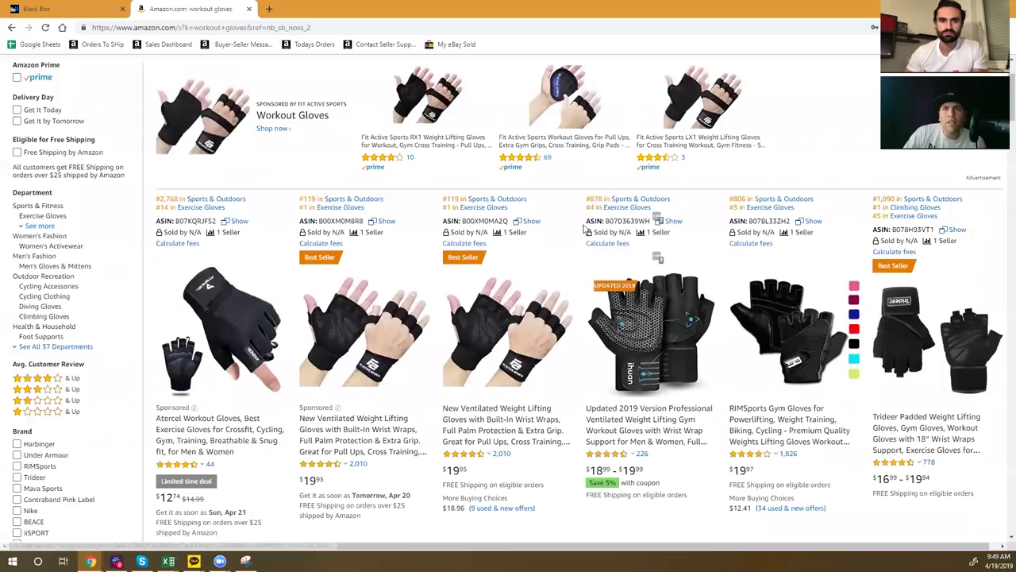
mouse_move(334, 463)
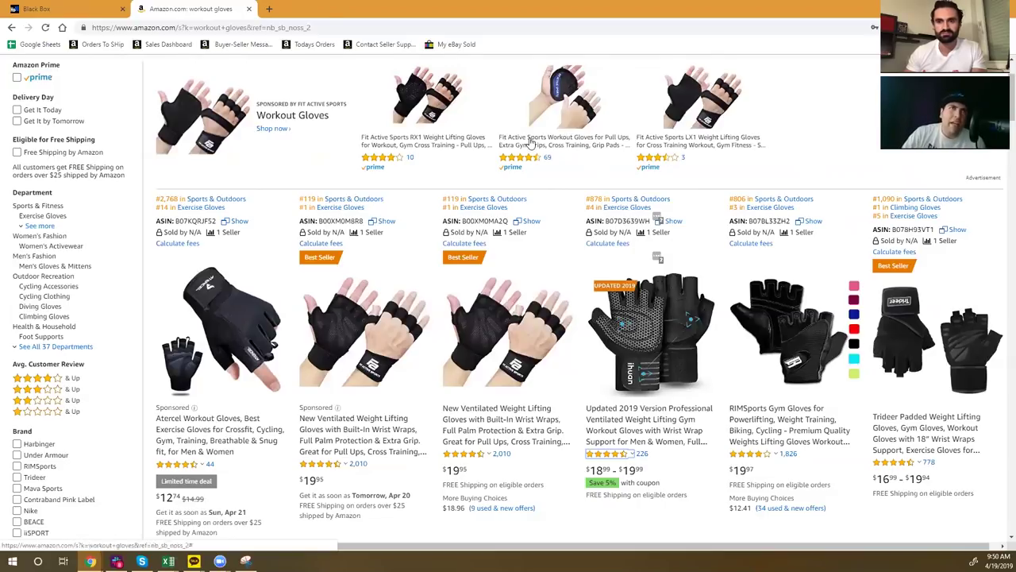
Return to Black Box and set the maximum review rating to 3.5
left_click(98, 5)
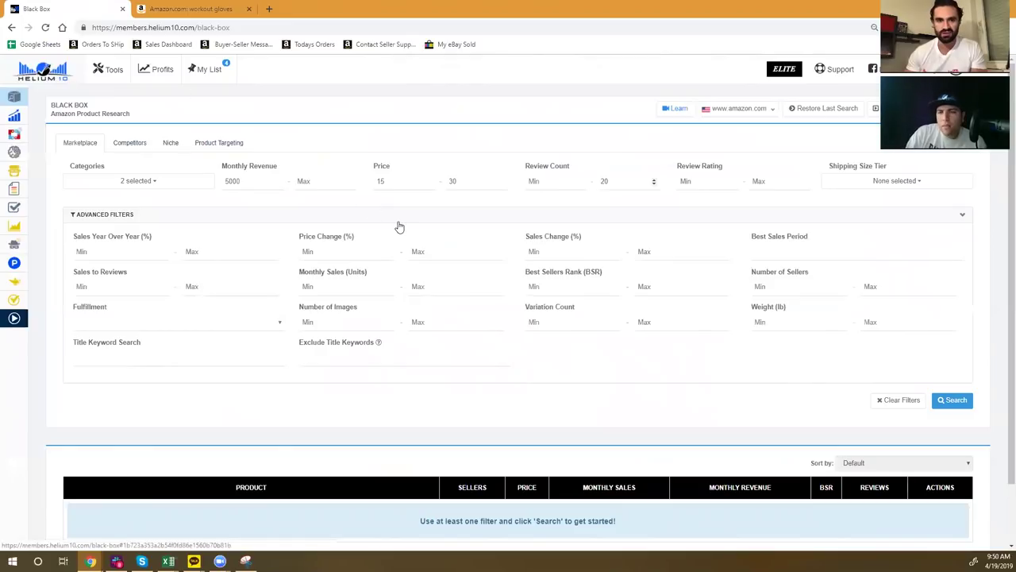
left_click(792, 182)
type("3.5")
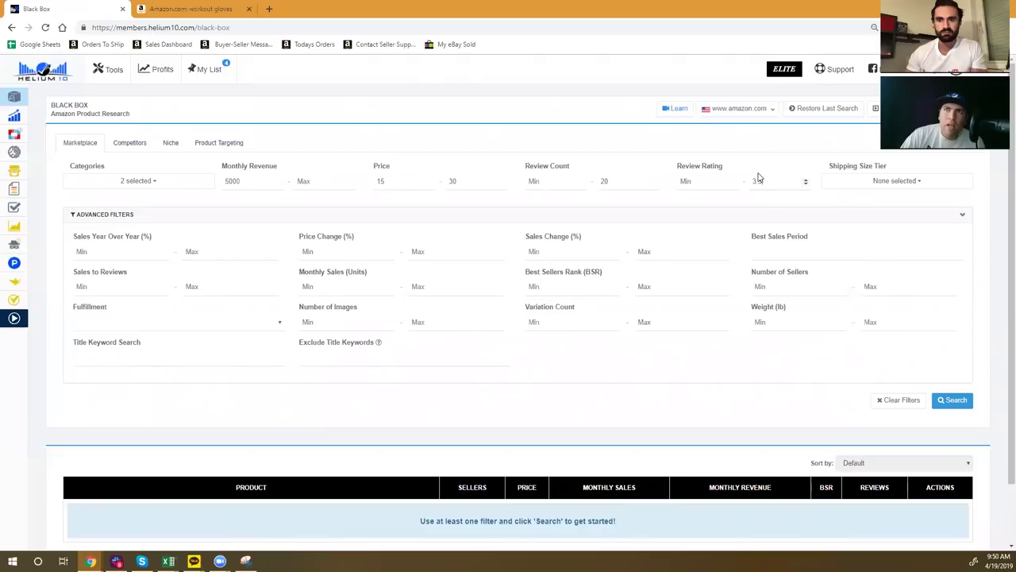
left_click(758, 182)
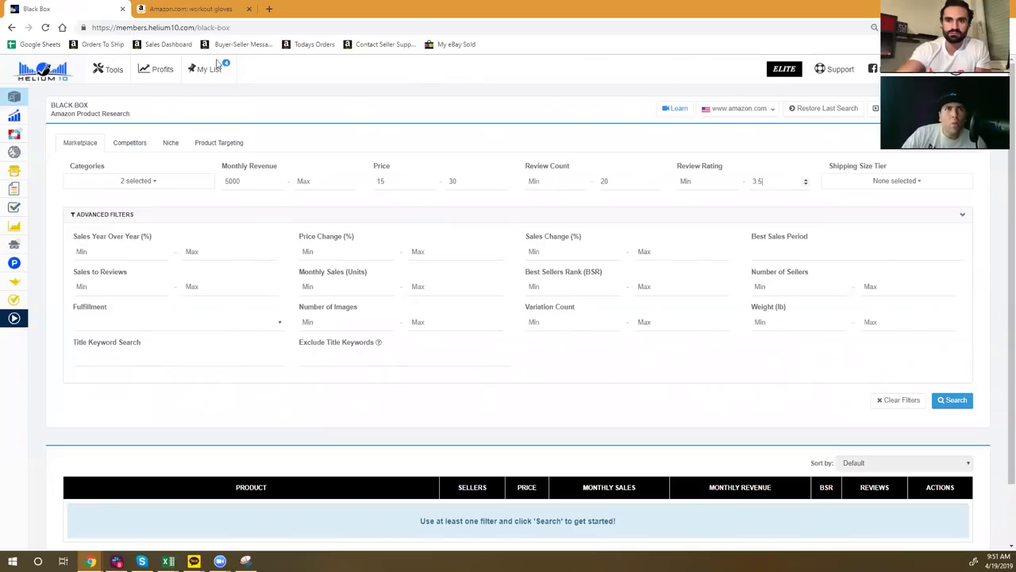
Switch to the Amazon workout gloves results and run the Helium 10 extension's Xray product research on them
left_click(206, 11)
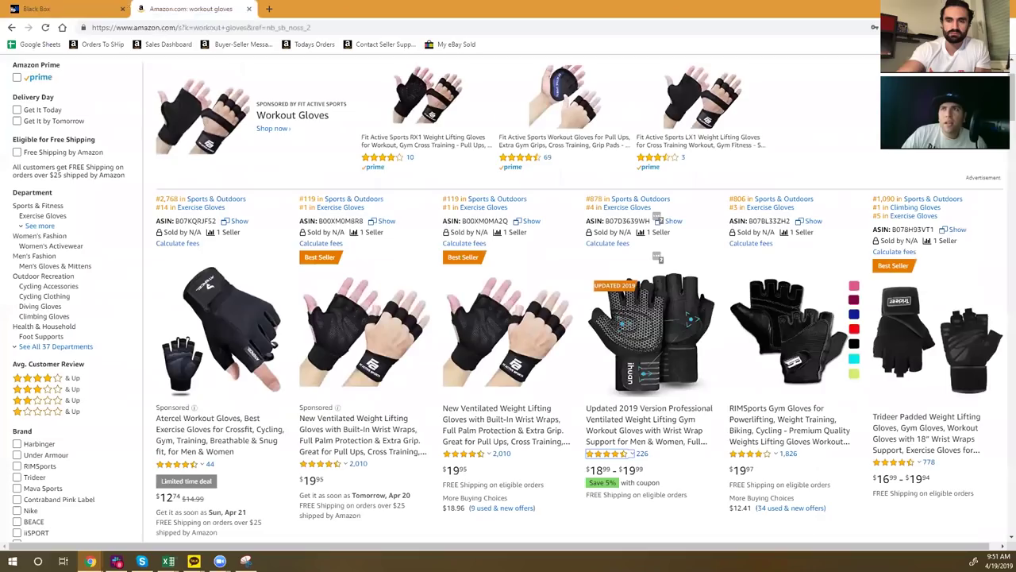
left_click(913, 27)
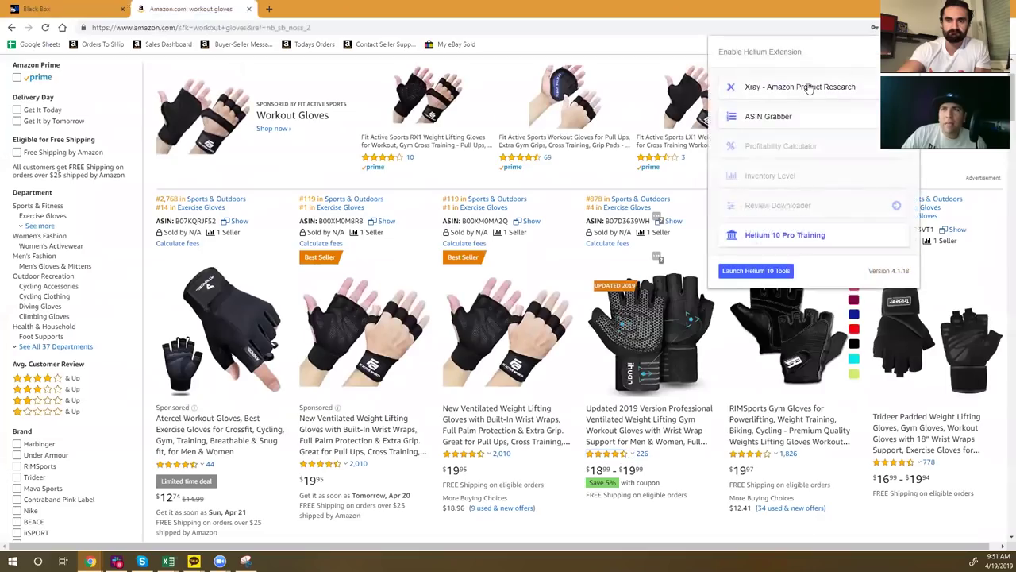
left_click(807, 86)
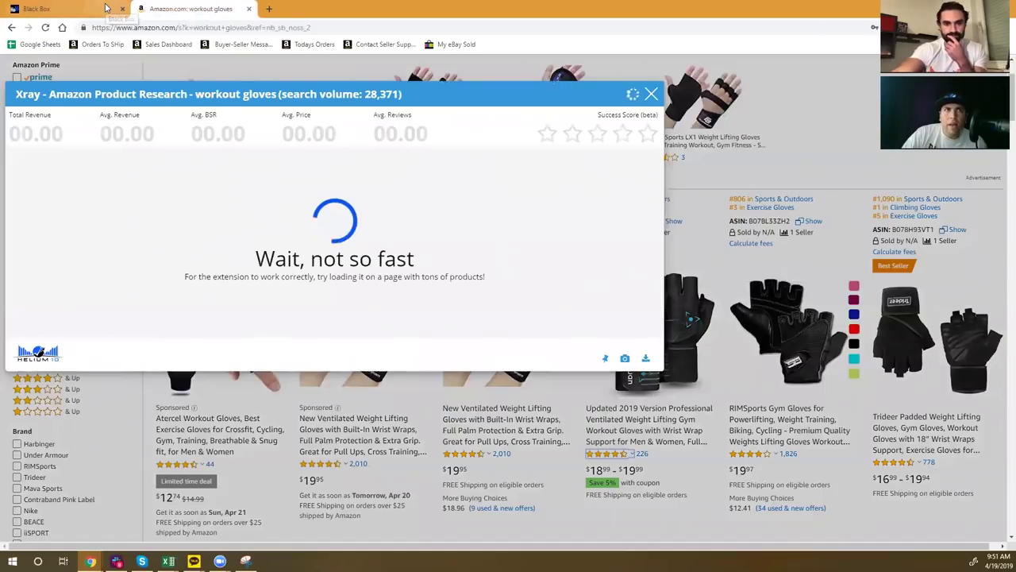
Return to Black Box and set the maximum variation count to 1 and the maximum number of sellers to 2
left_click(71, 9)
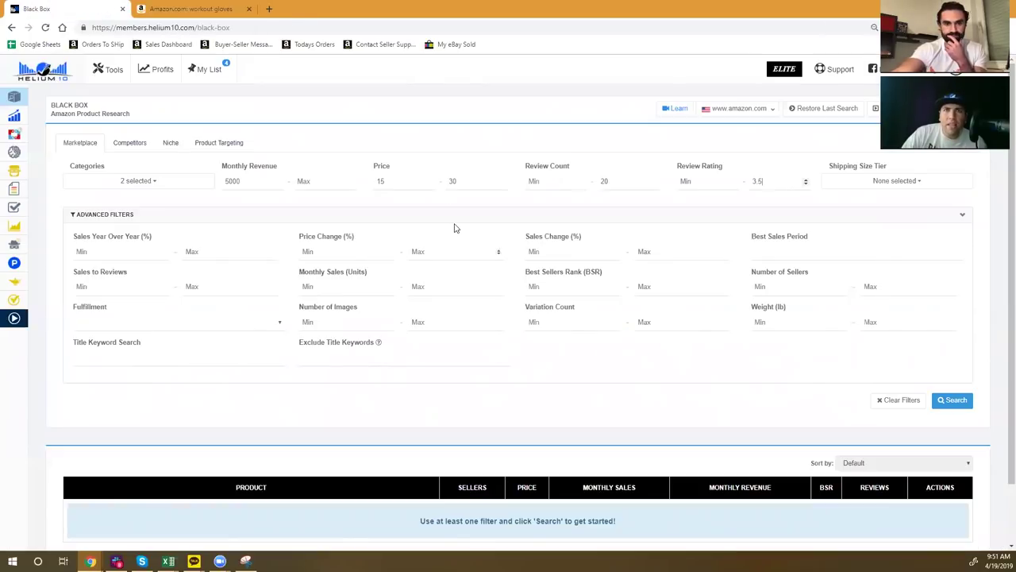
left_click(657, 323)
type("1")
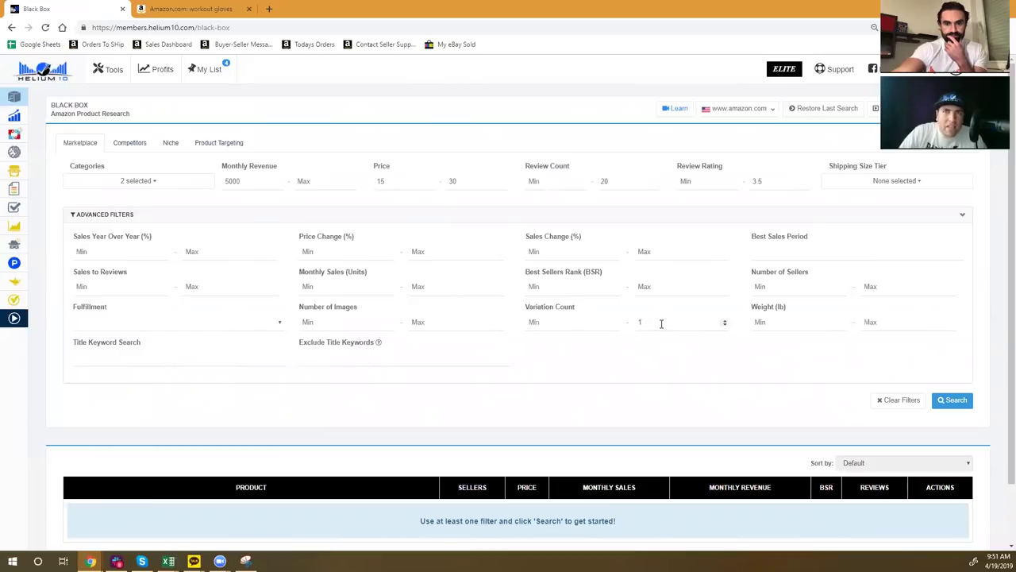
left_click(868, 286)
type("2")
Try to reload the Amazon workout gloves results, and try loading amazon.com in the same browser tab
left_click(215, 10)
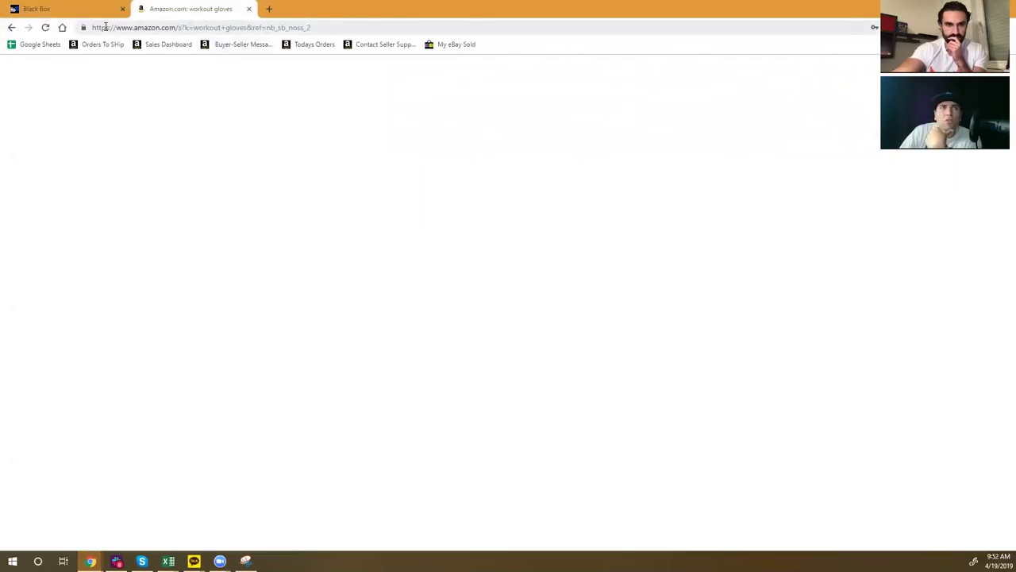
left_click(45, 28)
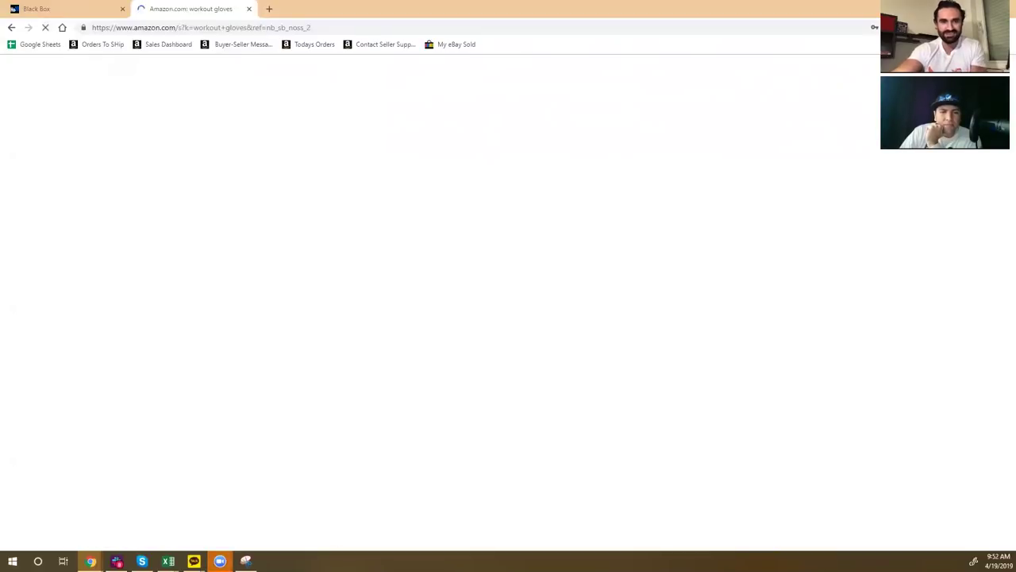
key("super+d")
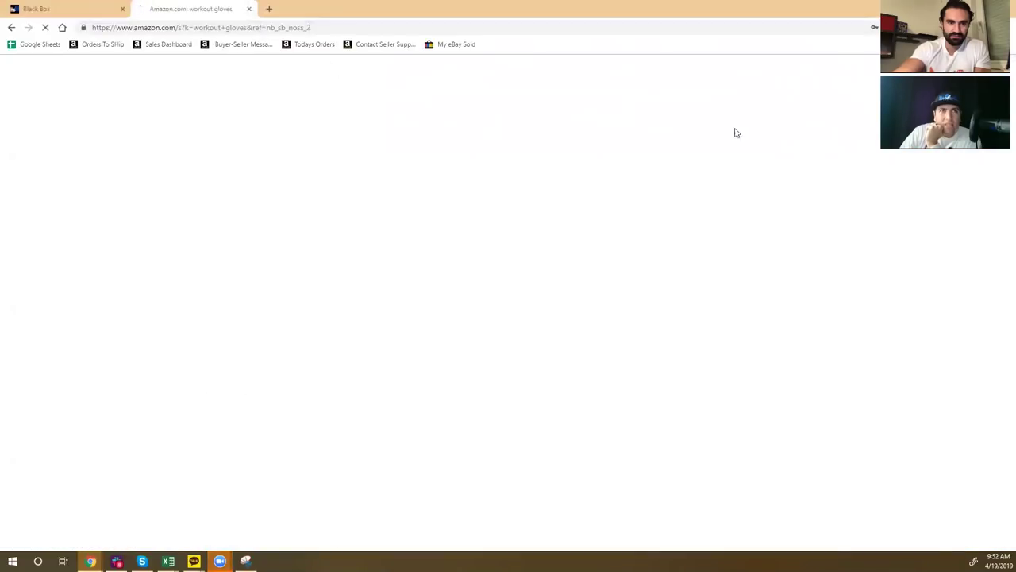
left_click(392, 26)
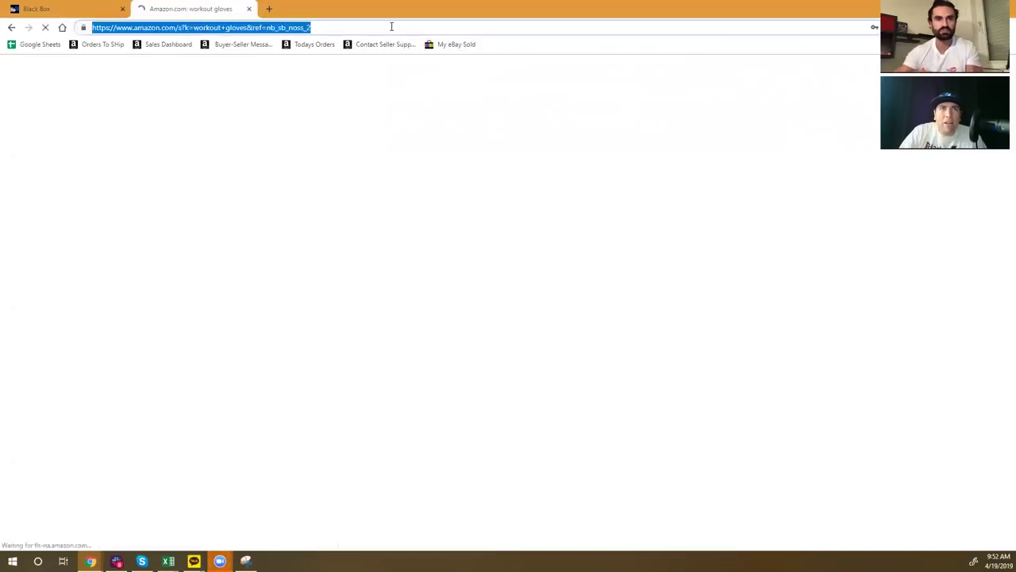
type("amazon.com")
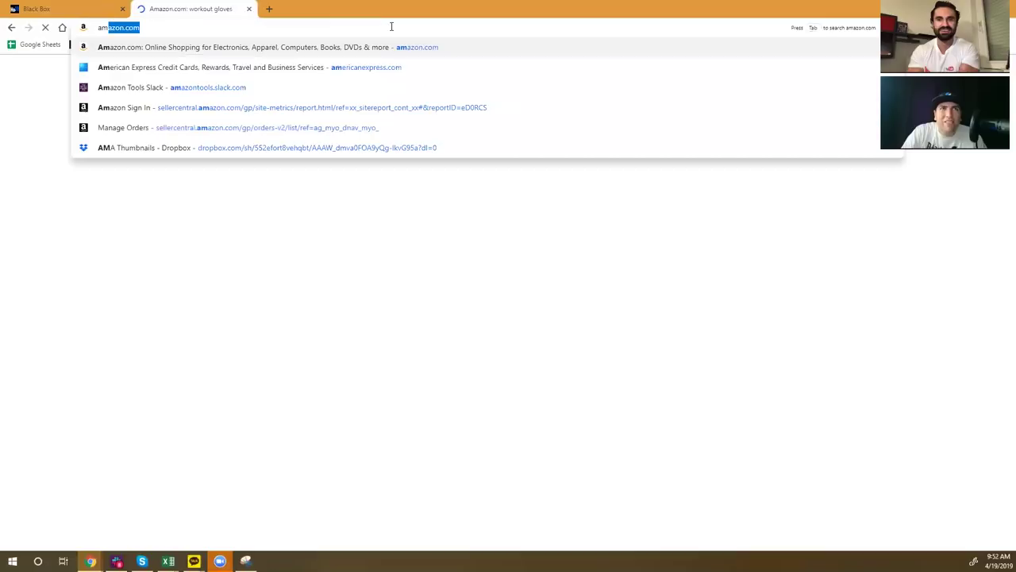
key("Return")
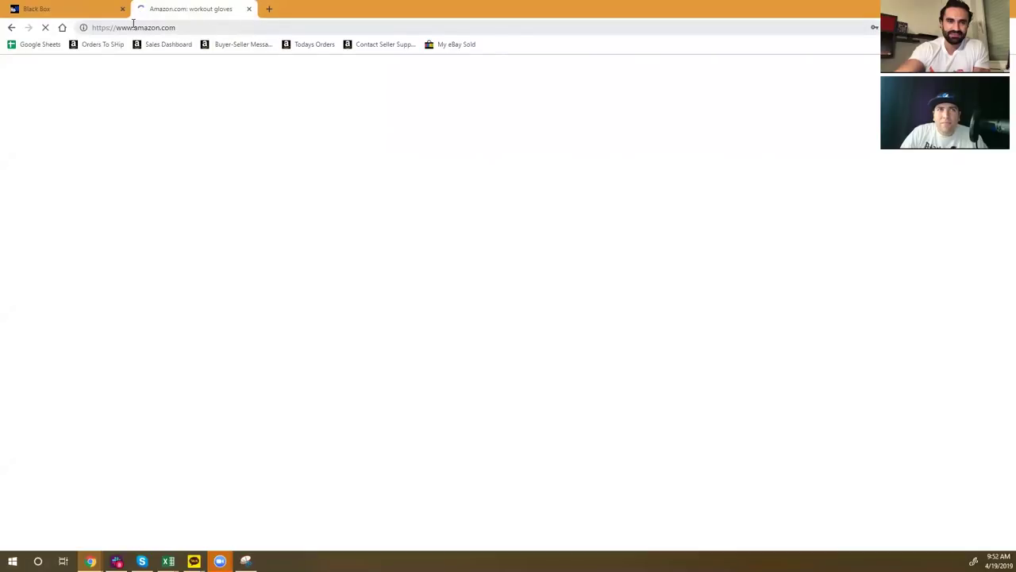
Return to Black Box and close the Amazon page that is still loading
left_click(55, 13)
left_click(181, 11)
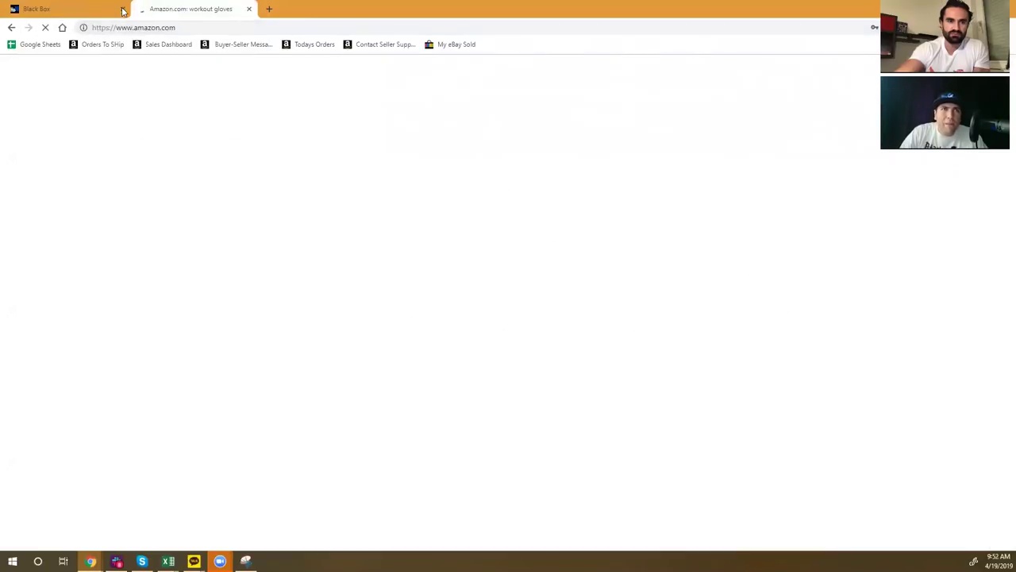
left_click(84, 8)
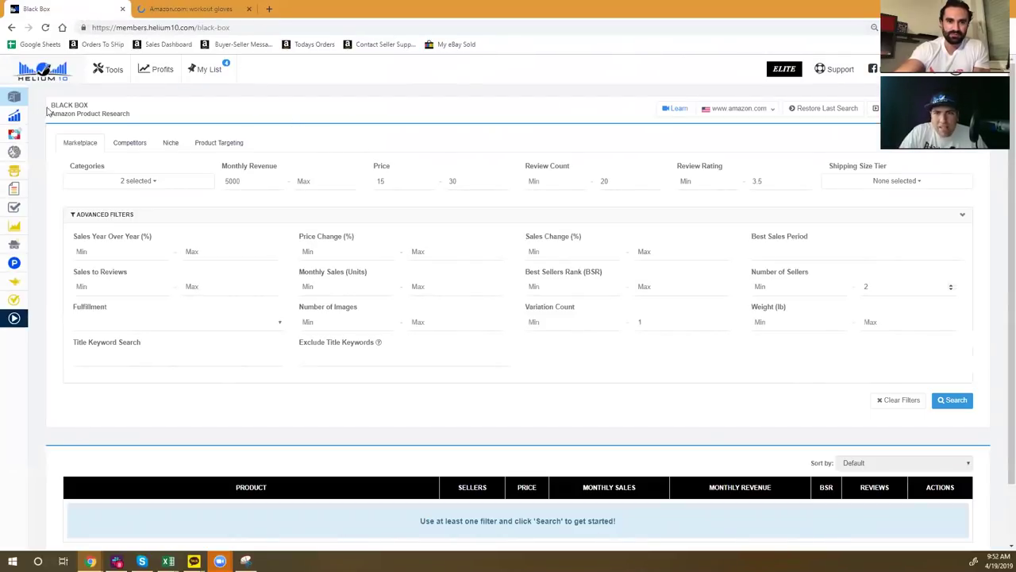
mouse_move(15, 99)
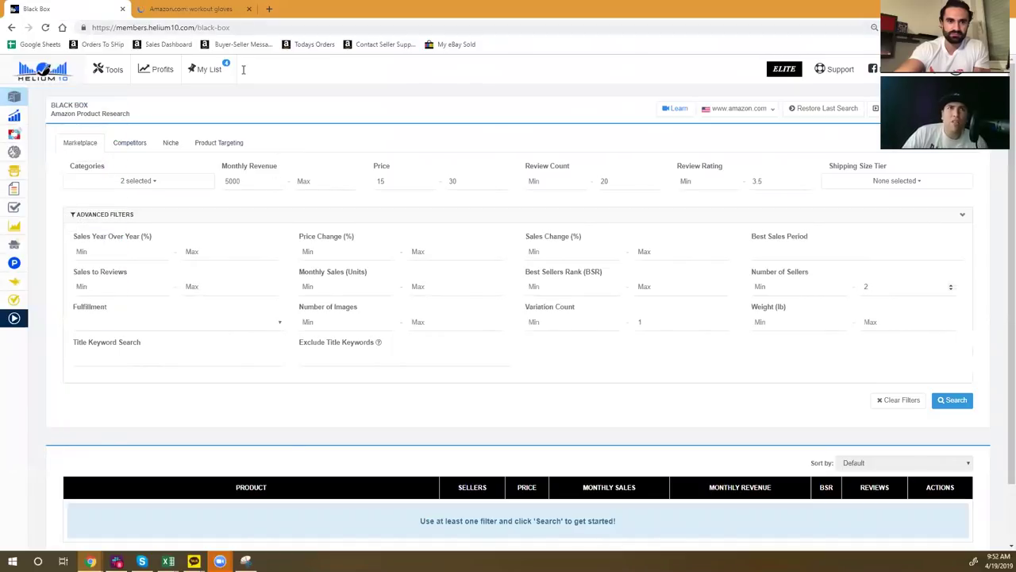
left_click(248, 10)
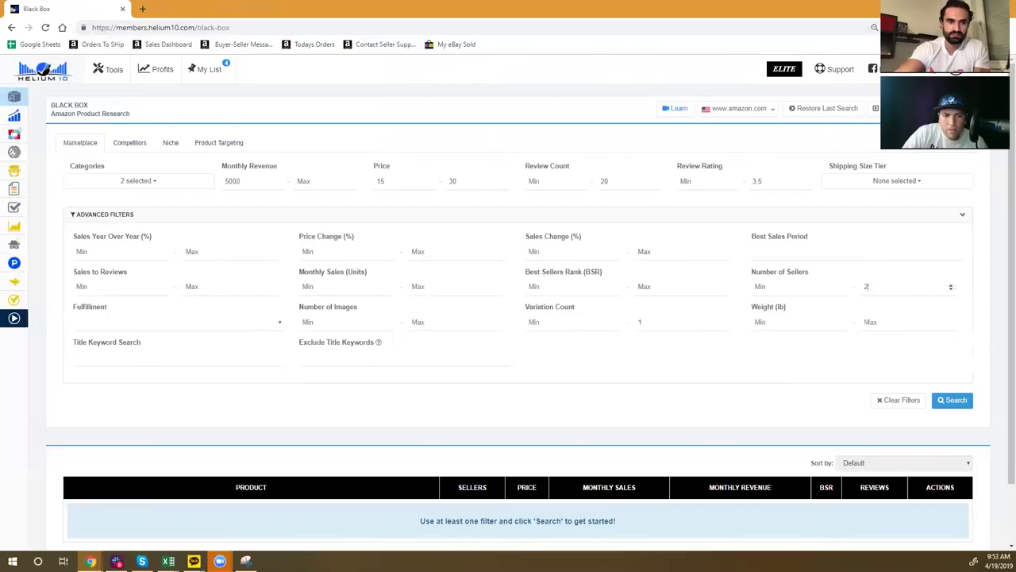
key("super+d")
key("super+d")
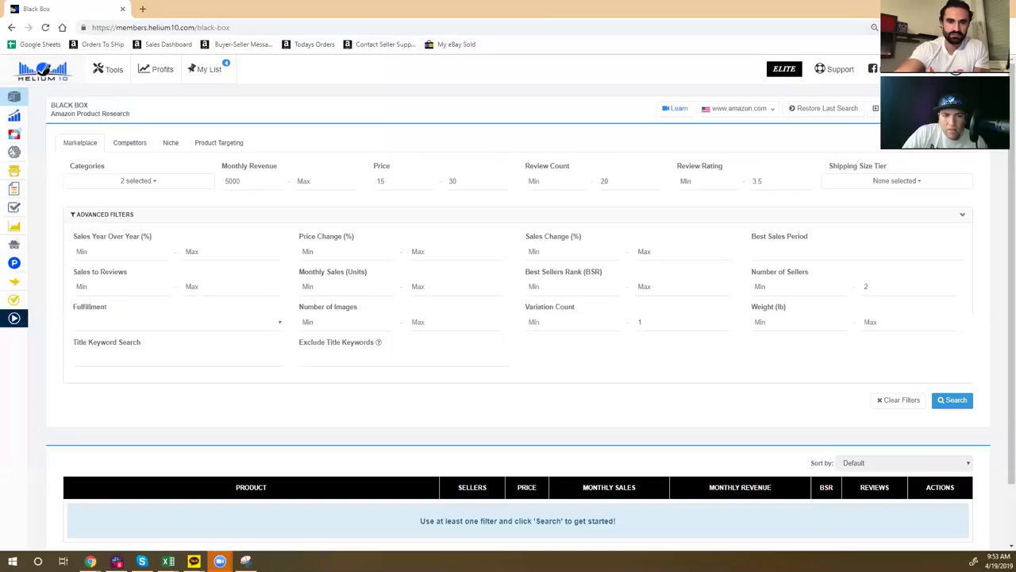
key("super+d")
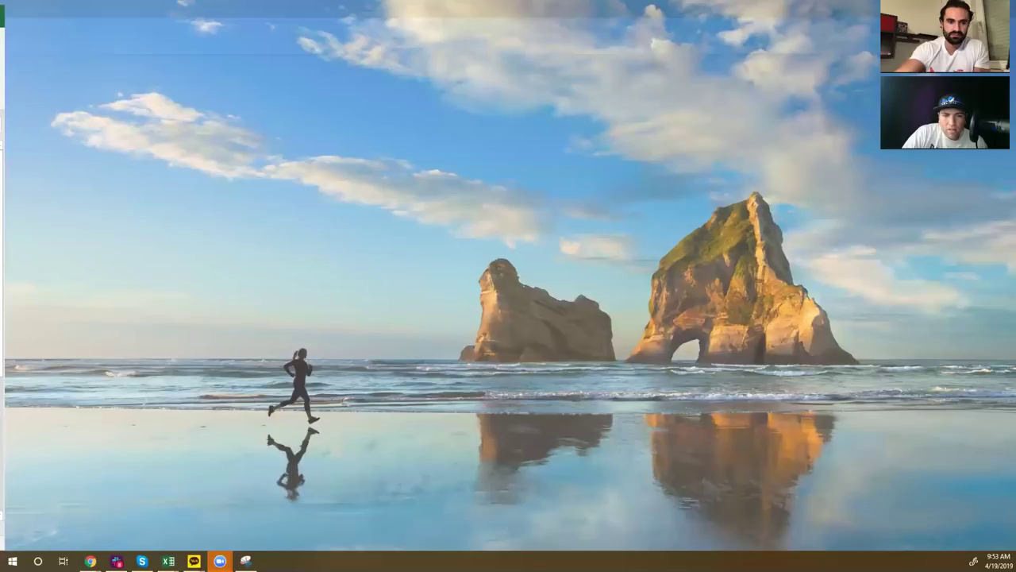
key("super+d")
key("super+d")
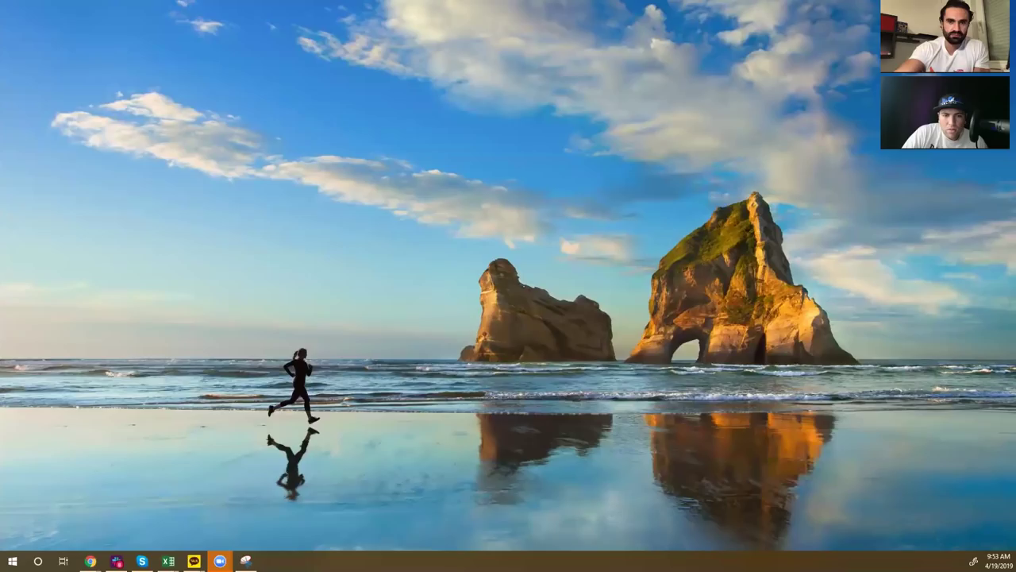
key("super+d")
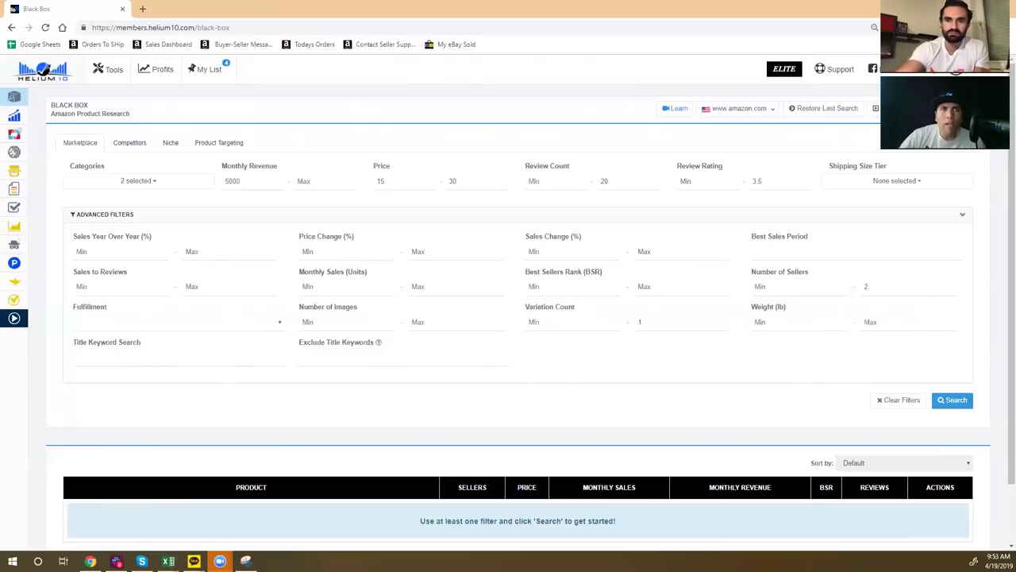
left_click(143, 9)
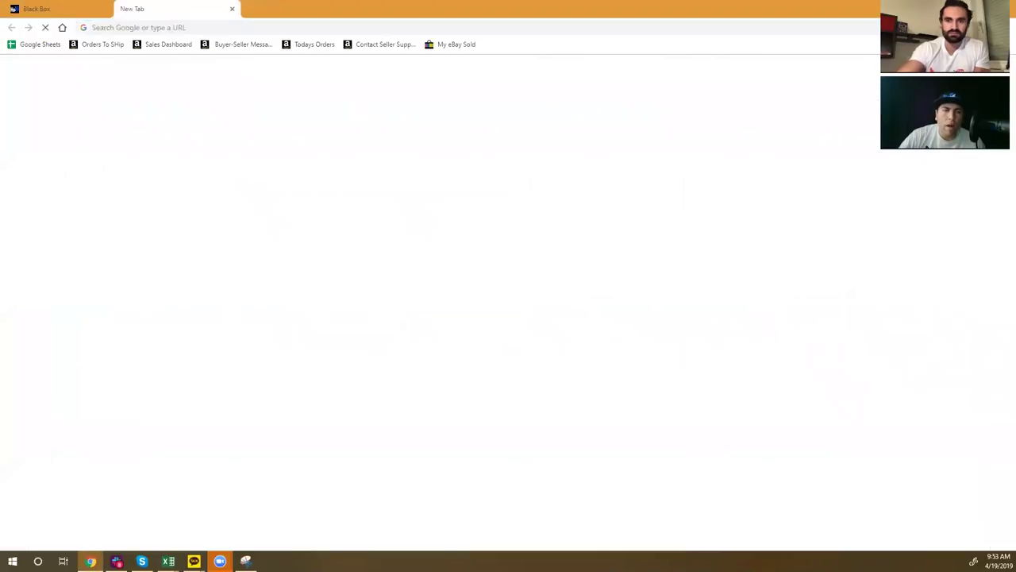
key("ctrl+w")
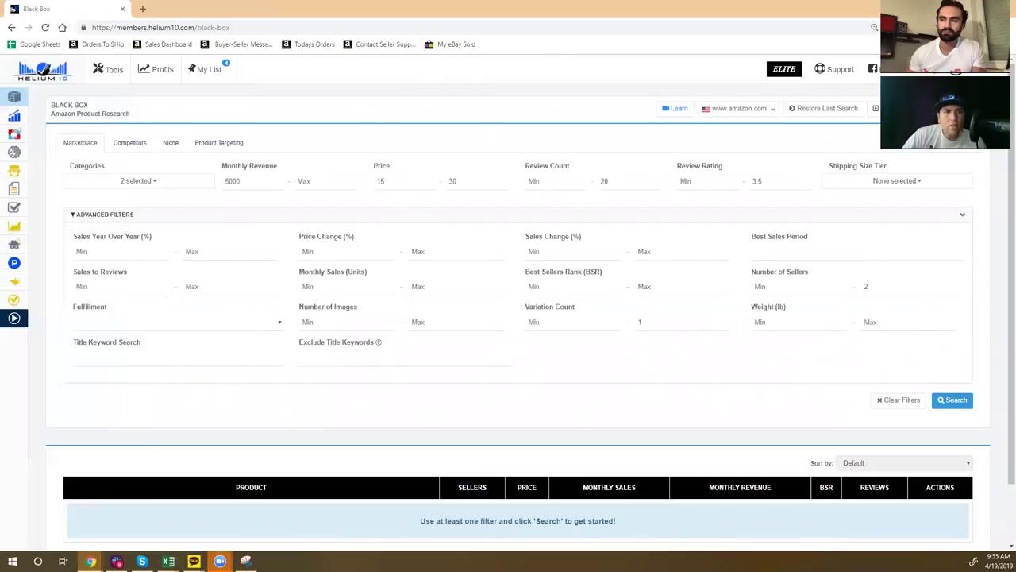
Switch to the Amazon workout gloves Xray results and open the Docyeeb and Tonatti listings in separate new browser tabs
key("alt+Tab")
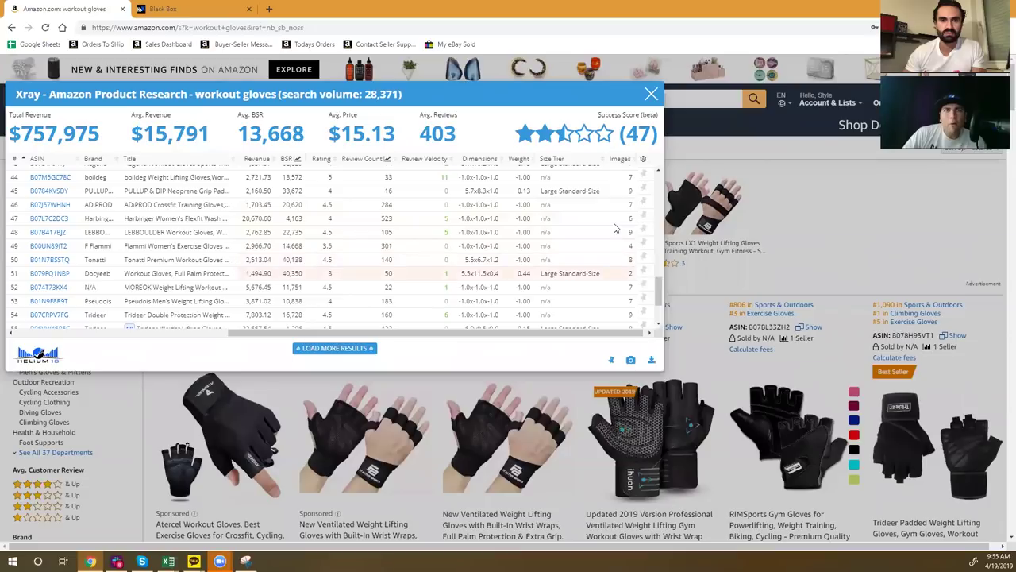
mouse_move(75, 279)
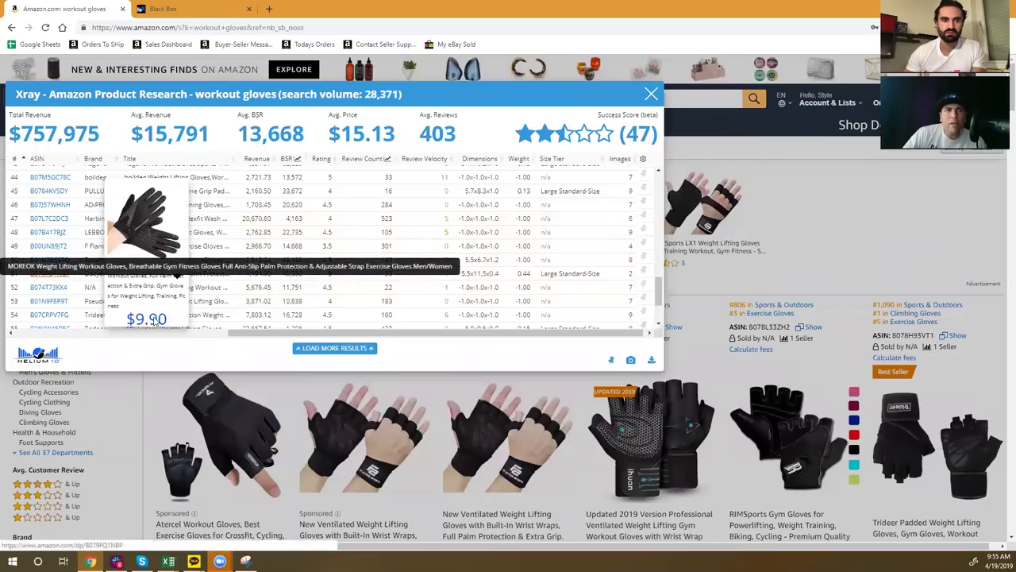
right_click(45, 278)
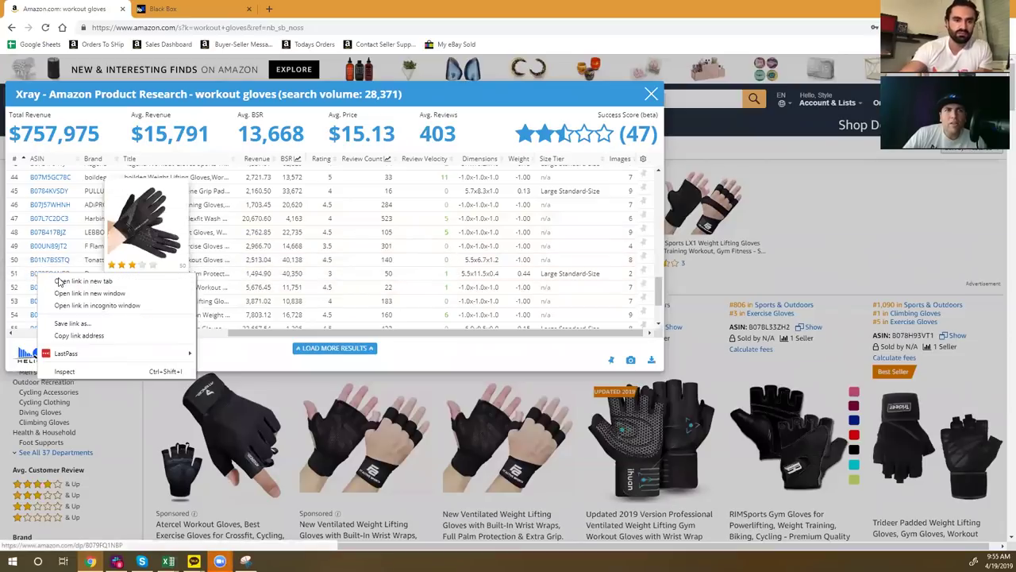
left_click(65, 283)
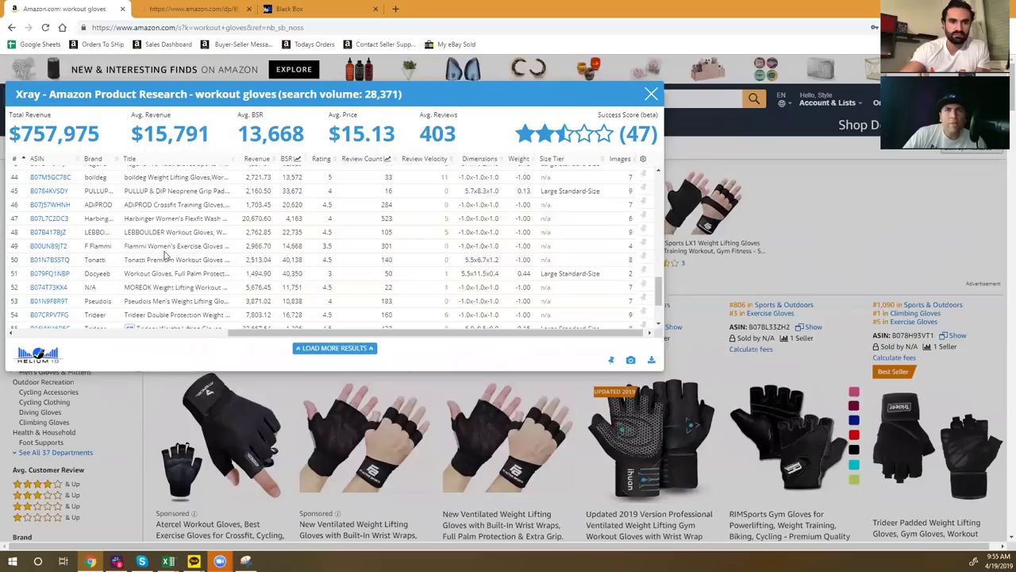
mouse_move(55, 263)
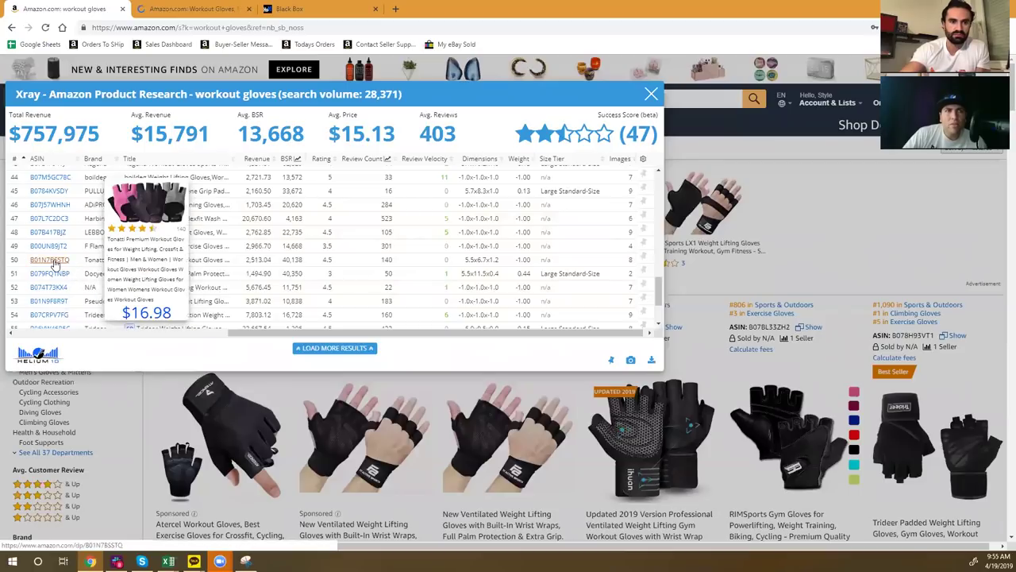
right_click(45, 262)
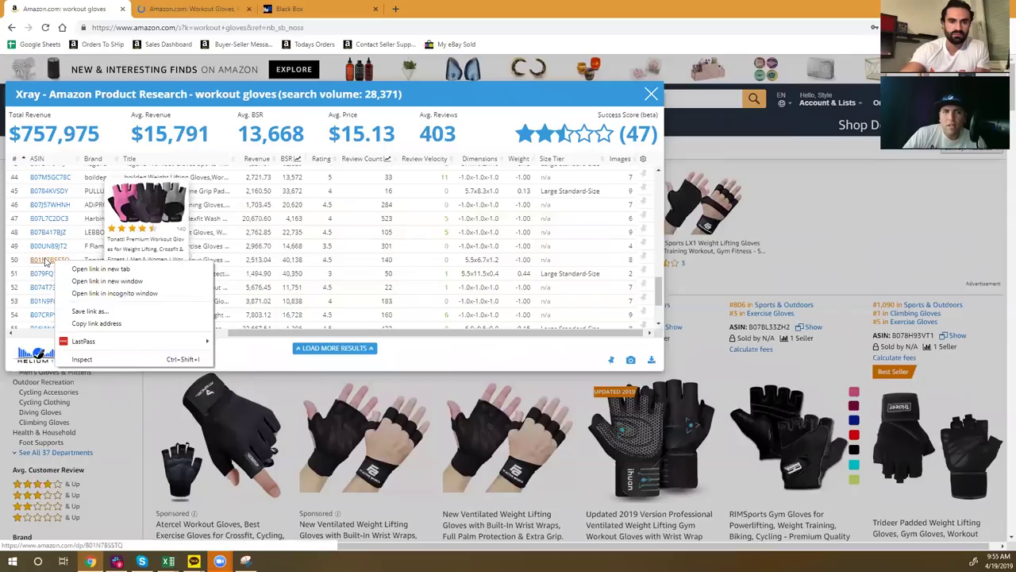
left_click(94, 268)
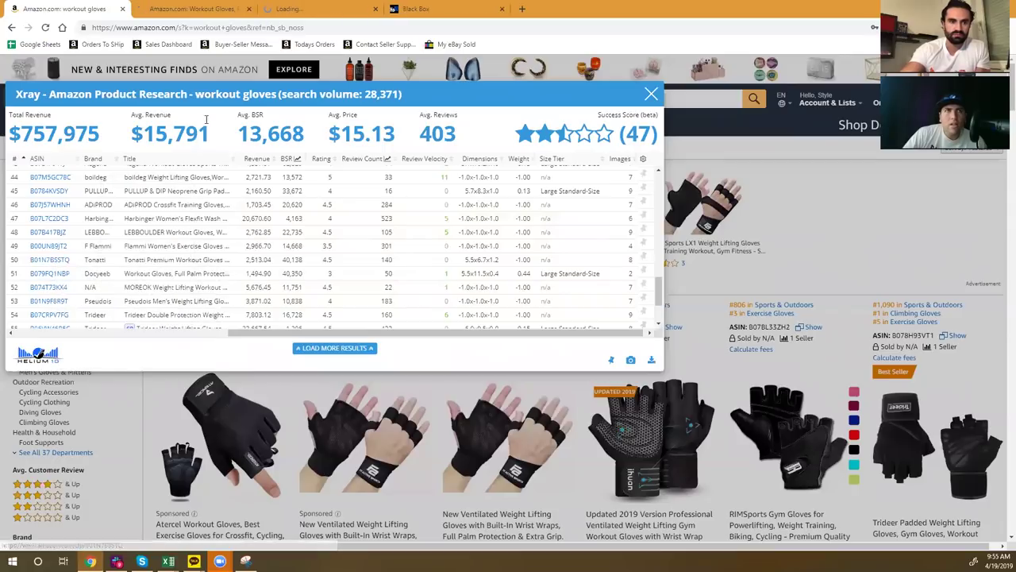
Go through the product images of the Tonatti workout gloves listing, including the feature callouts and size chart
left_click(308, 8)
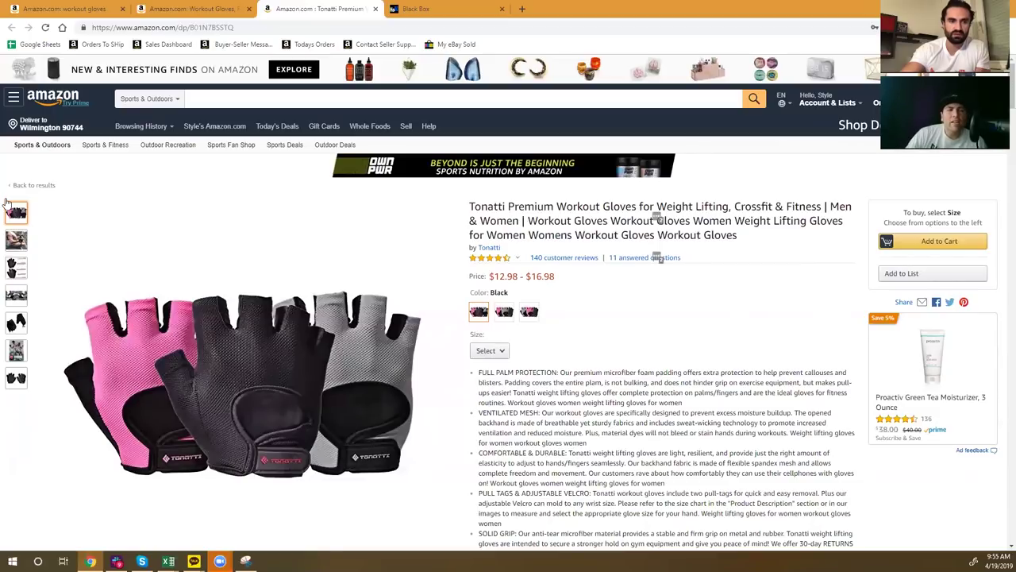
mouse_move(16, 238)
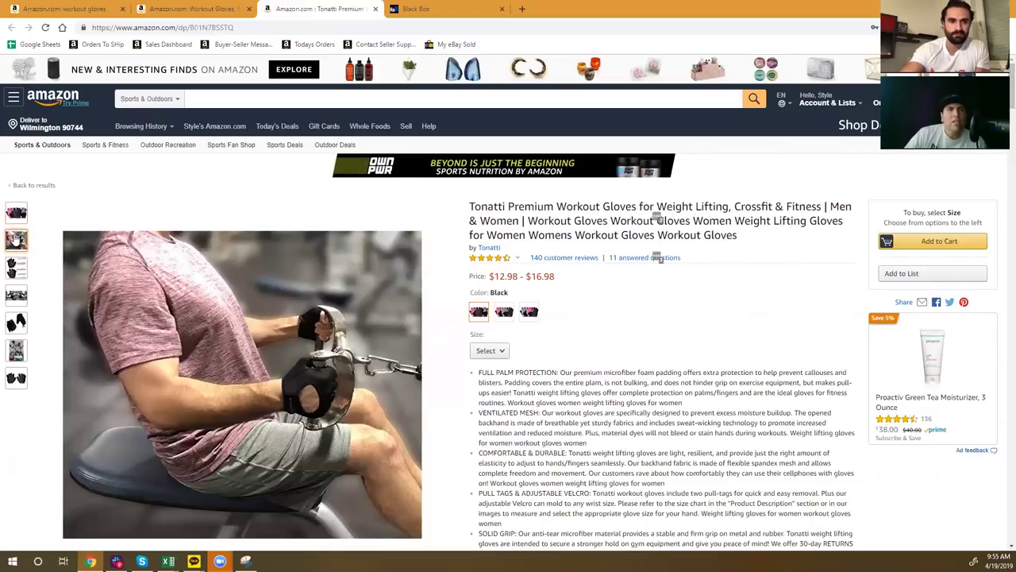
mouse_move(13, 270)
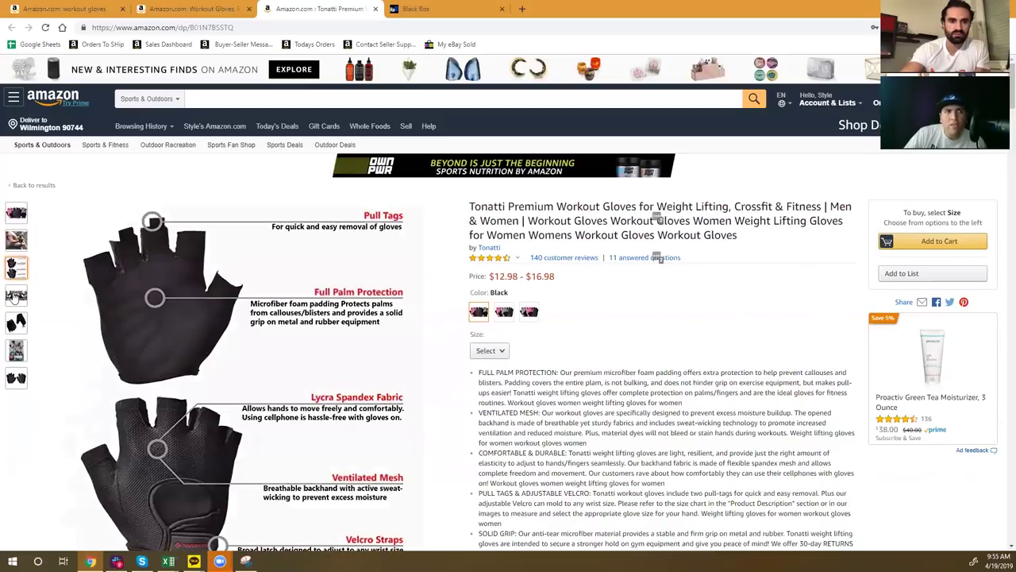
mouse_move(14, 296)
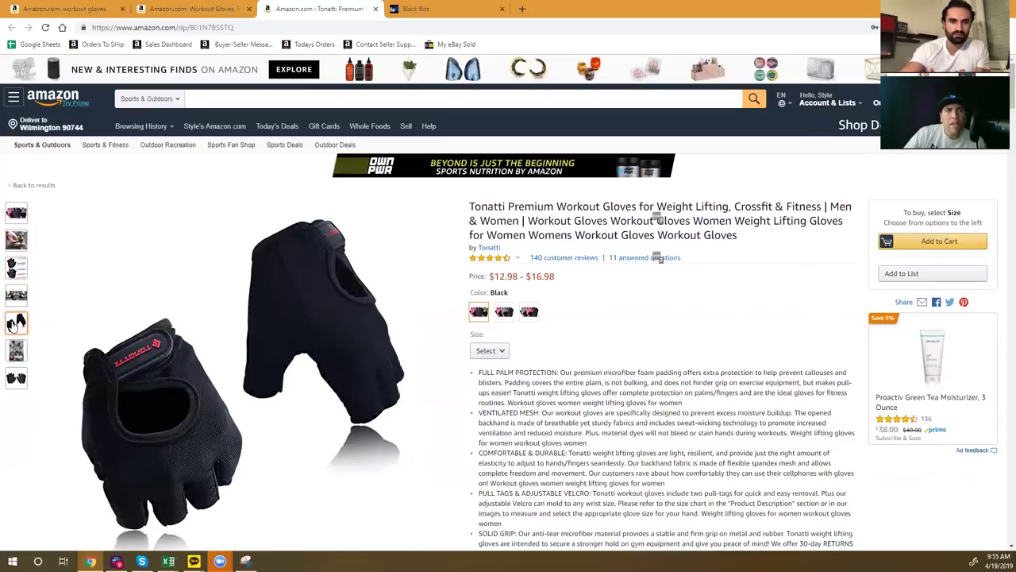
mouse_move(16, 351)
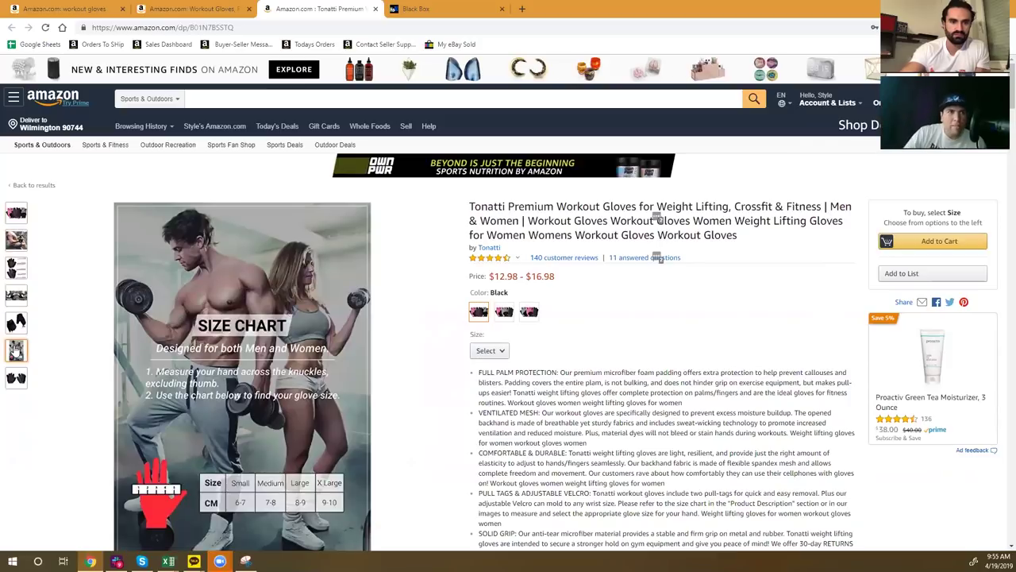
mouse_move(17, 384)
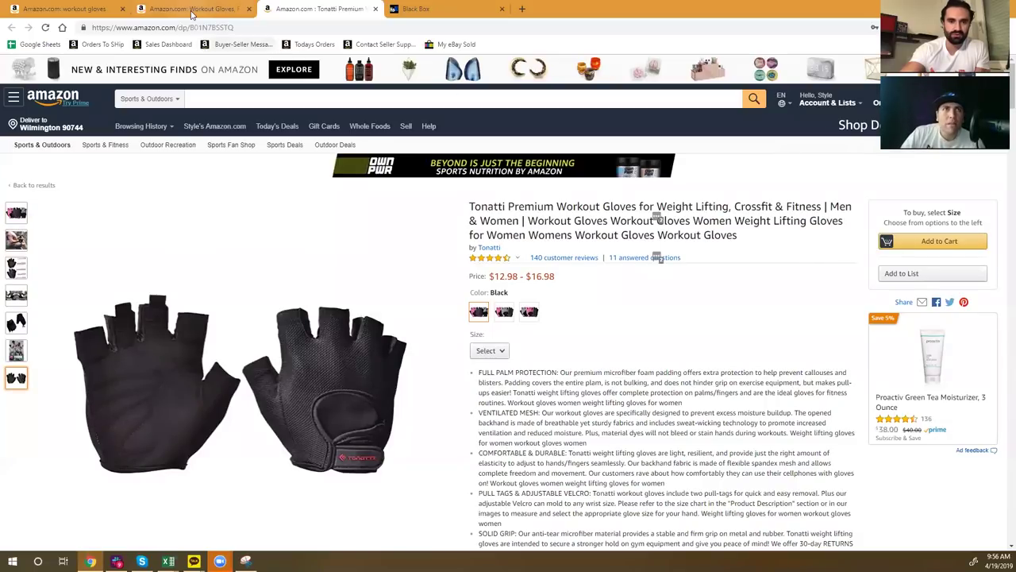
Examine the images and bullet-point description of the Docyeeb workout gloves listing
left_click(191, 14)
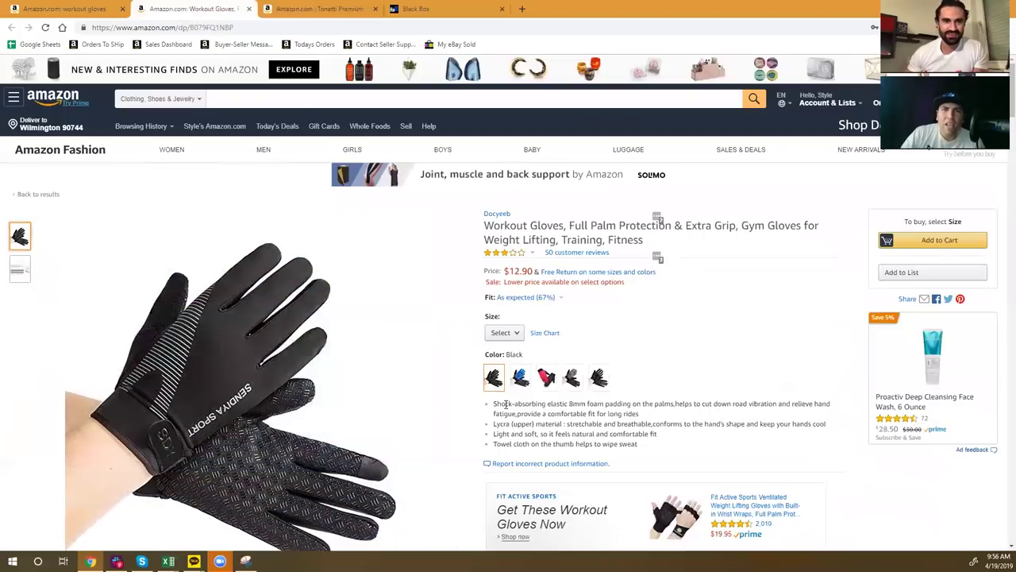
left_click_drag(544, 413, 640, 442)
left_click(641, 442)
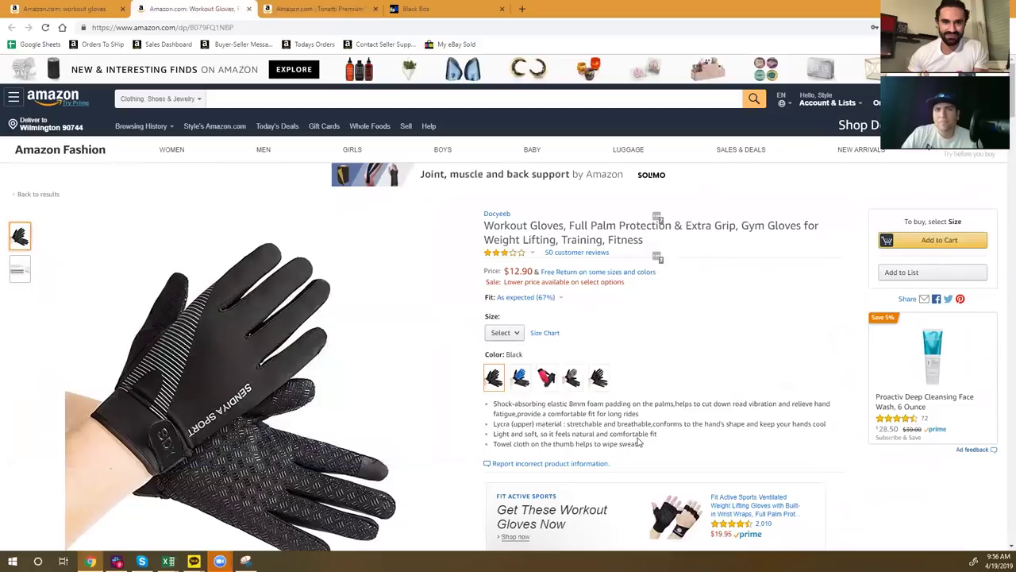
Return to Black Box, set the maximum number of images to 3 and run the product search
left_click(417, 8)
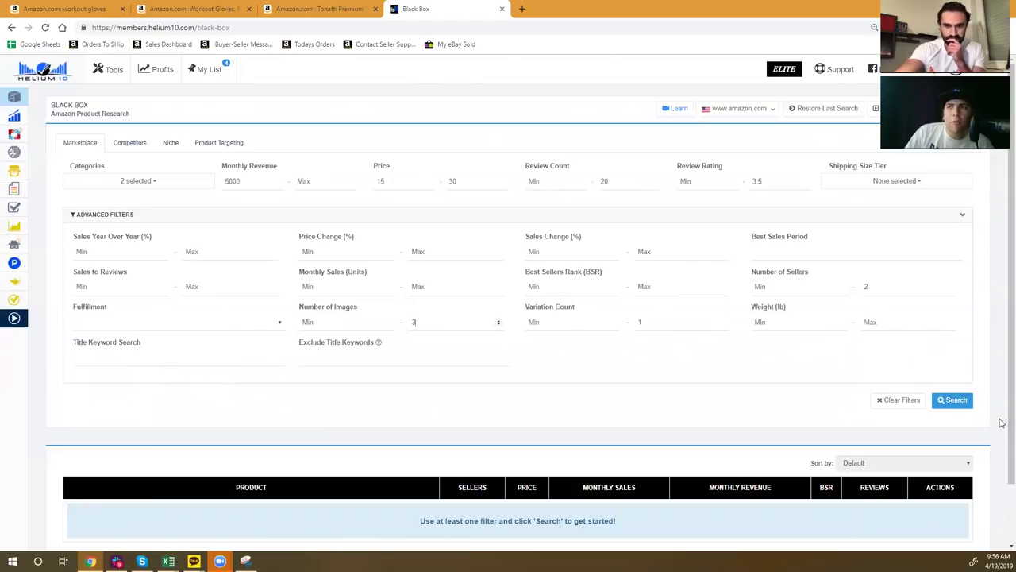
left_click(956, 404)
scroll(717, 392, "up", 2)
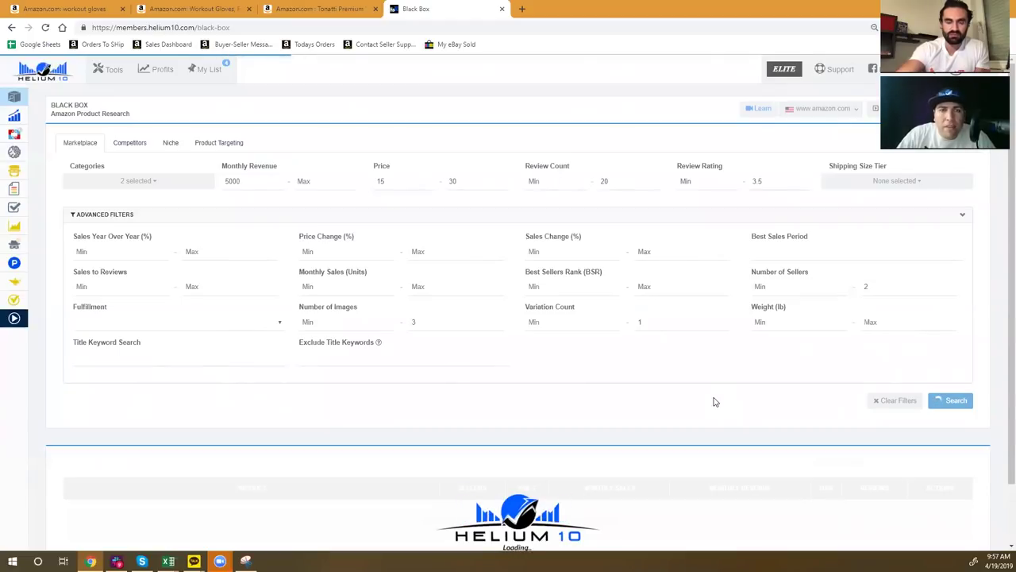
Check which categories are selected in the Black Box product filters, then close the category list
scroll(715, 402, "down", 3)
scroll(714, 402, "up", 5)
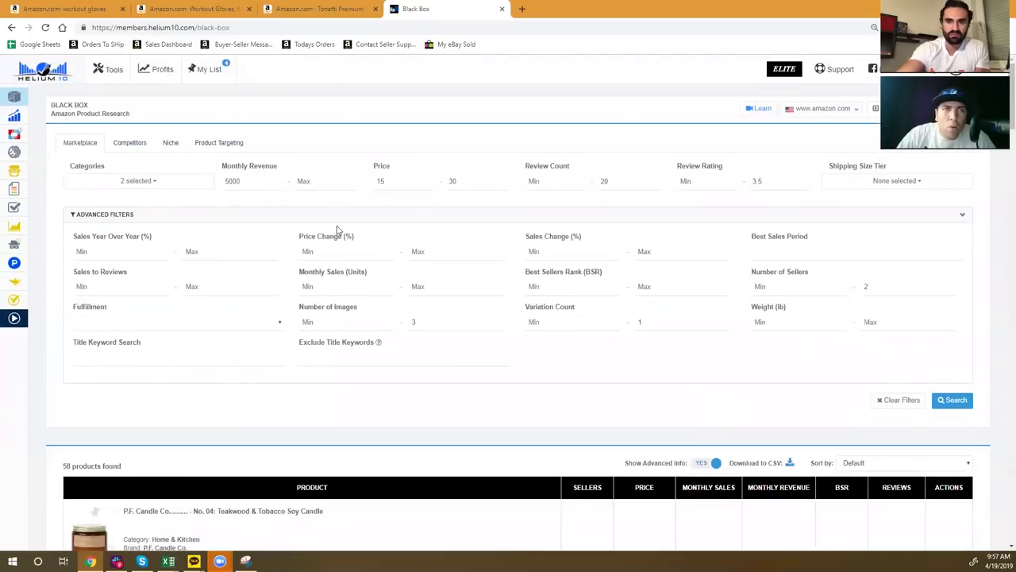
left_click(159, 188)
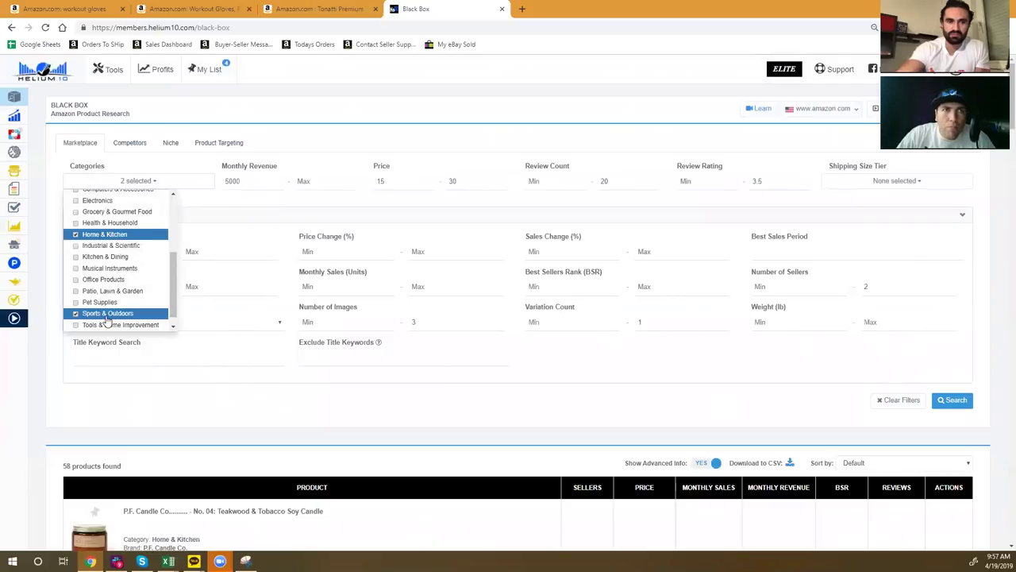
left_click(202, 401)
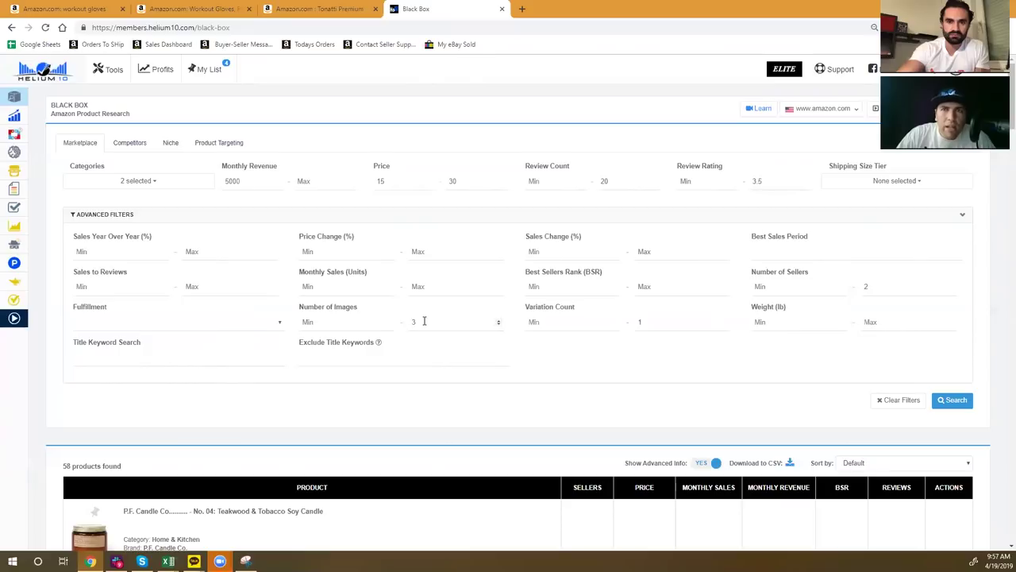
Look through the first page of product results, comparing each item's image count, price, monthly sales, revenue and reviews
scroll(423, 332, "down", 3)
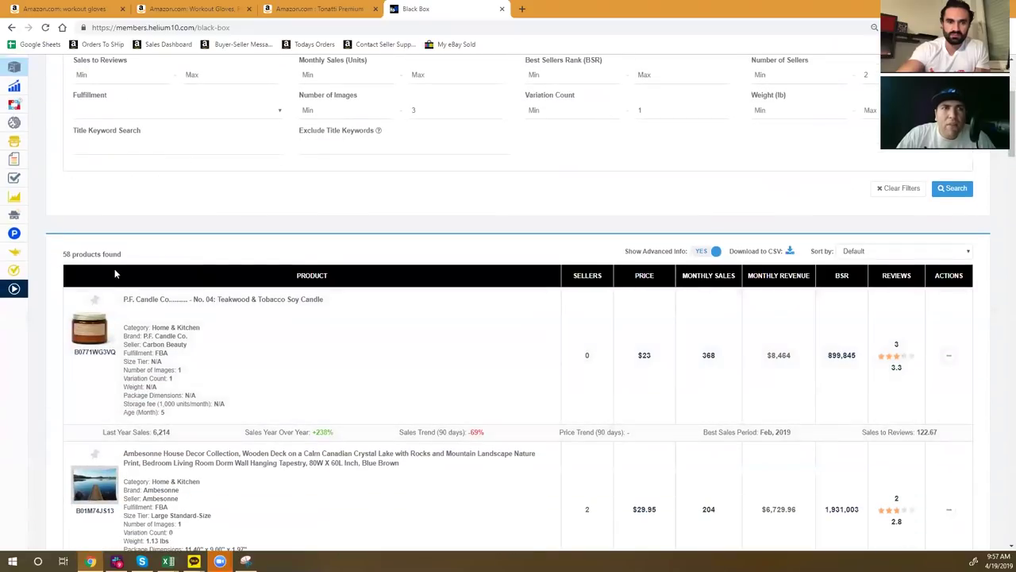
scroll(187, 330, "down", 2)
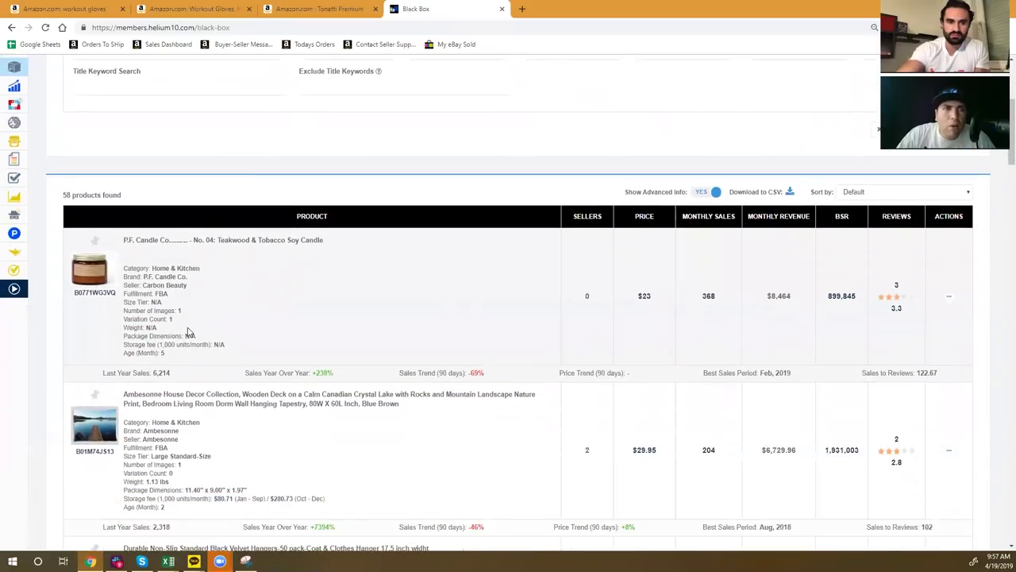
scroll(188, 332, "down", 1)
scroll(189, 332, "down", 1)
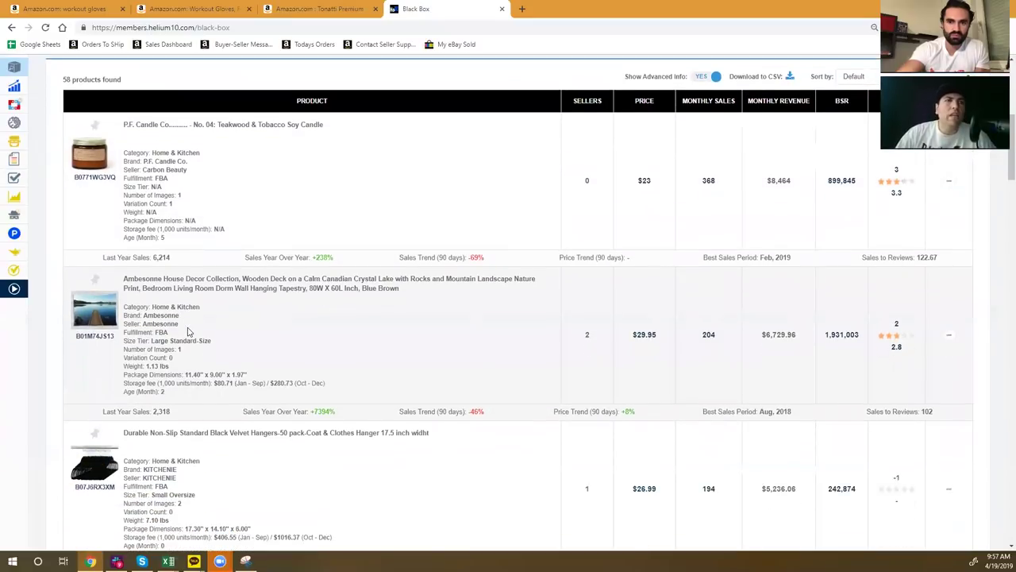
scroll(188, 331, "down", 3)
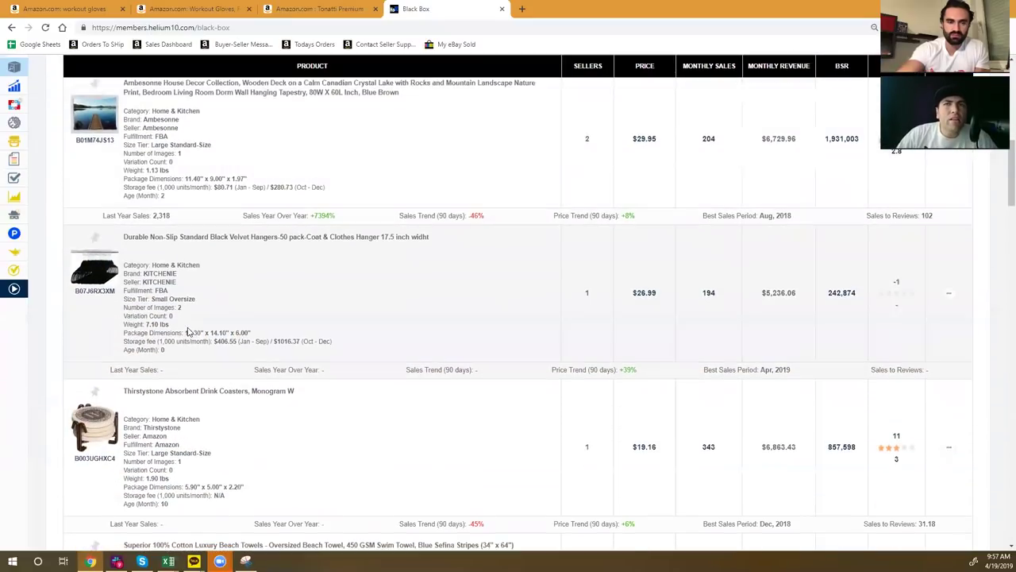
scroll(188, 332, "down", 1)
scroll(189, 331, "down", 2)
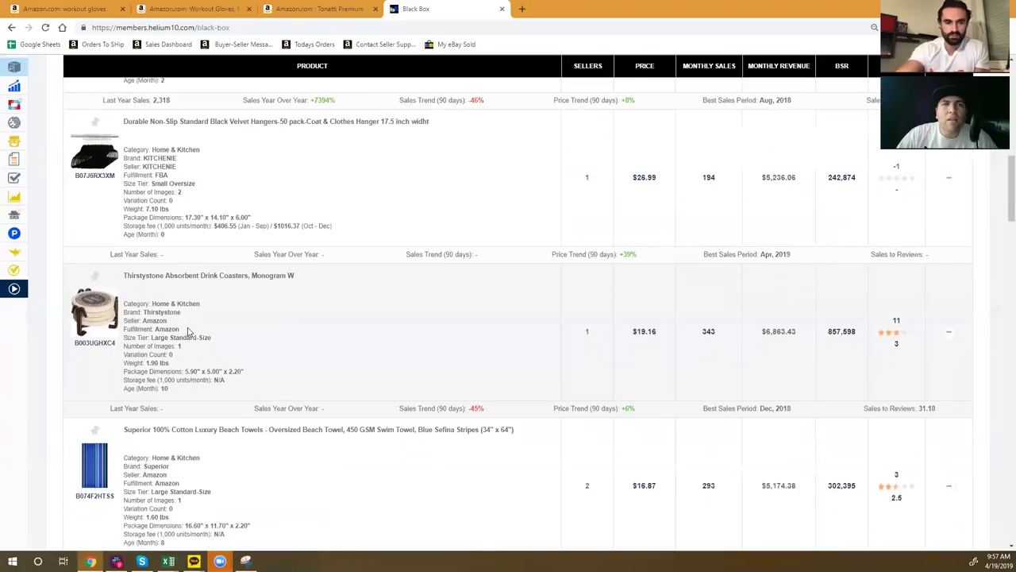
scroll(188, 332, "down", 1)
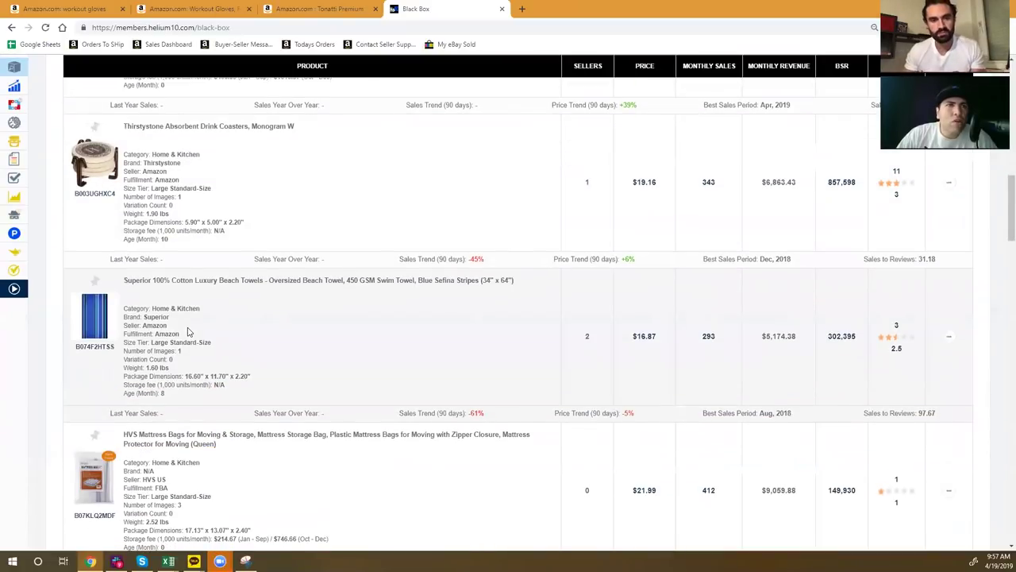
scroll(188, 332, "down", 2)
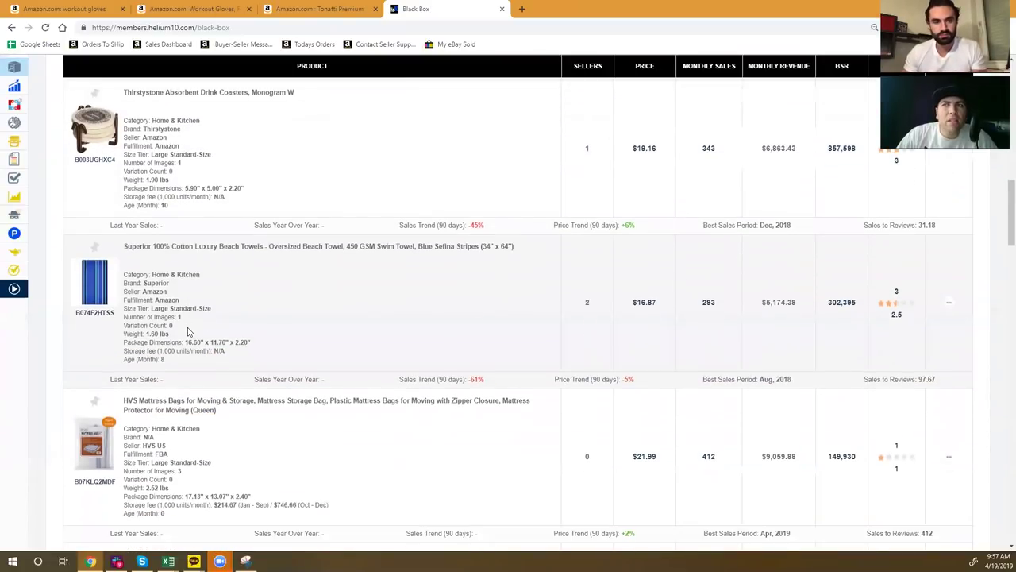
scroll(188, 332, "down", 1)
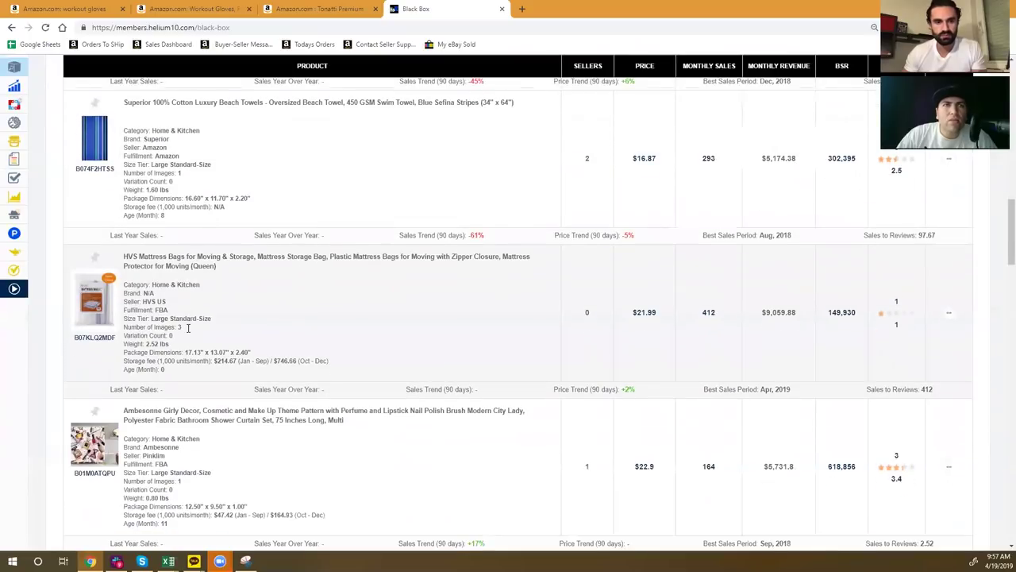
scroll(188, 333, "down", 3)
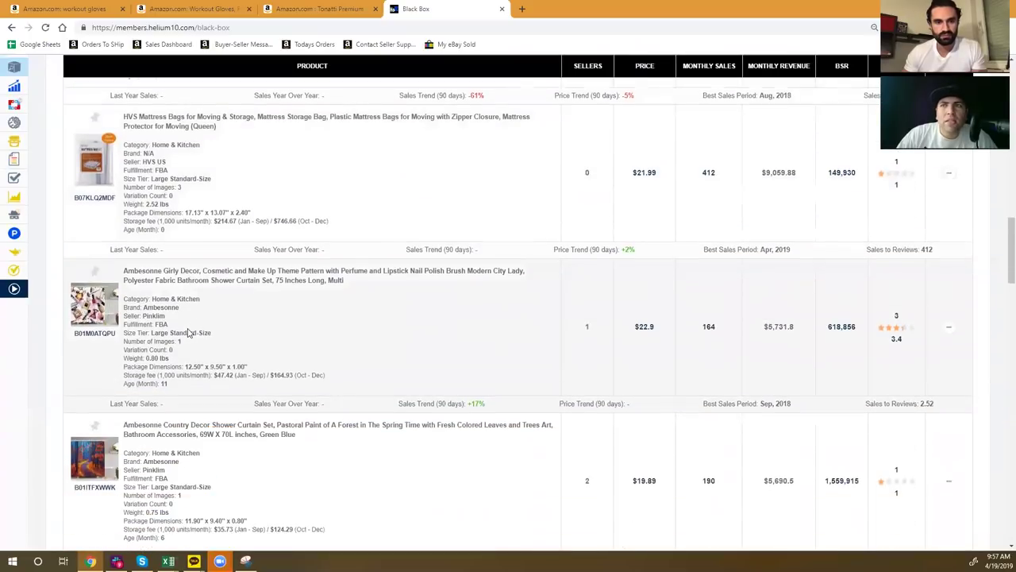
scroll(188, 328, "down", 2)
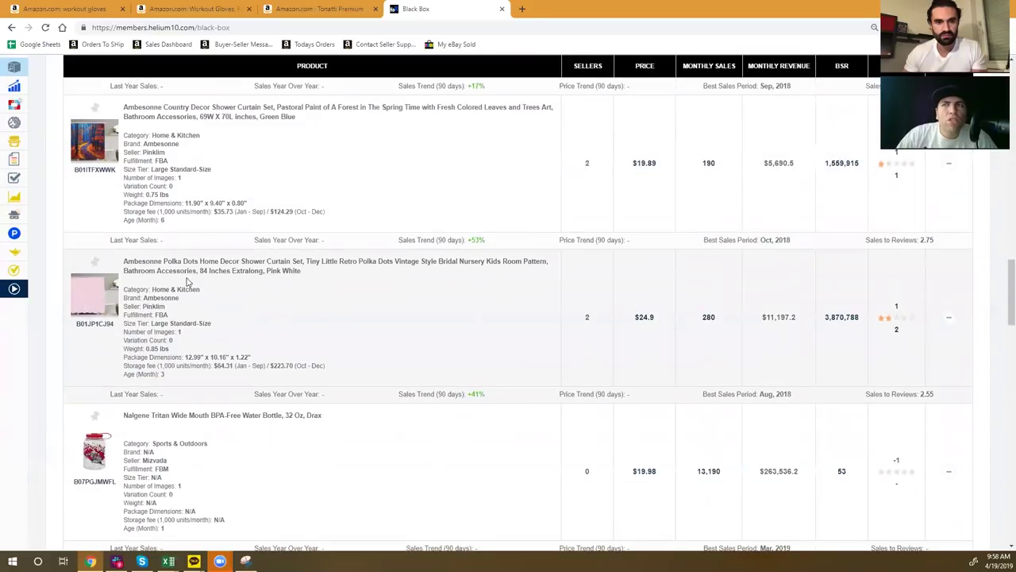
scroll(210, 274, "down", 1)
scroll(209, 278, "down", 1)
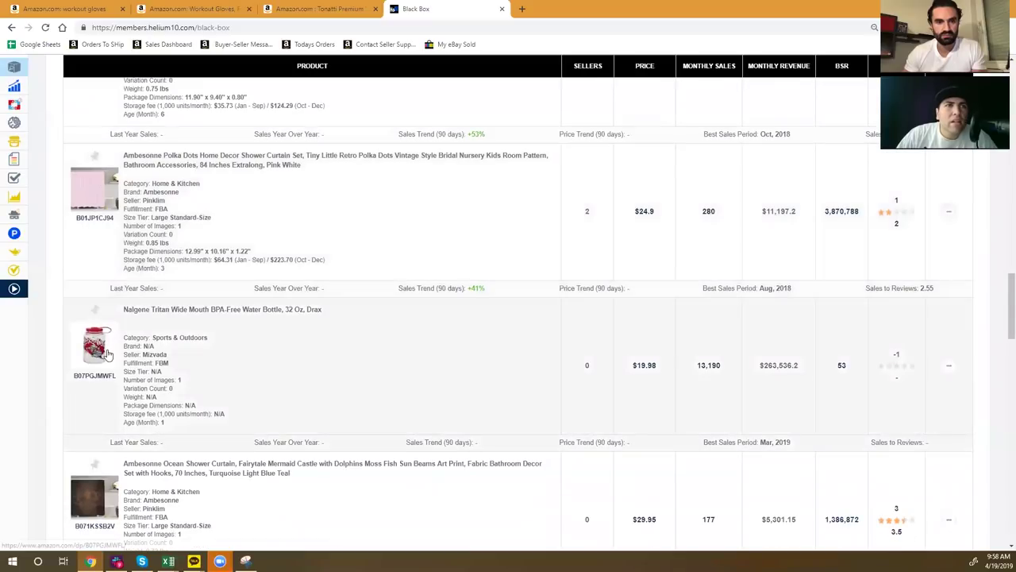
scroll(268, 365, "down", 1)
scroll(267, 365, "down", 2)
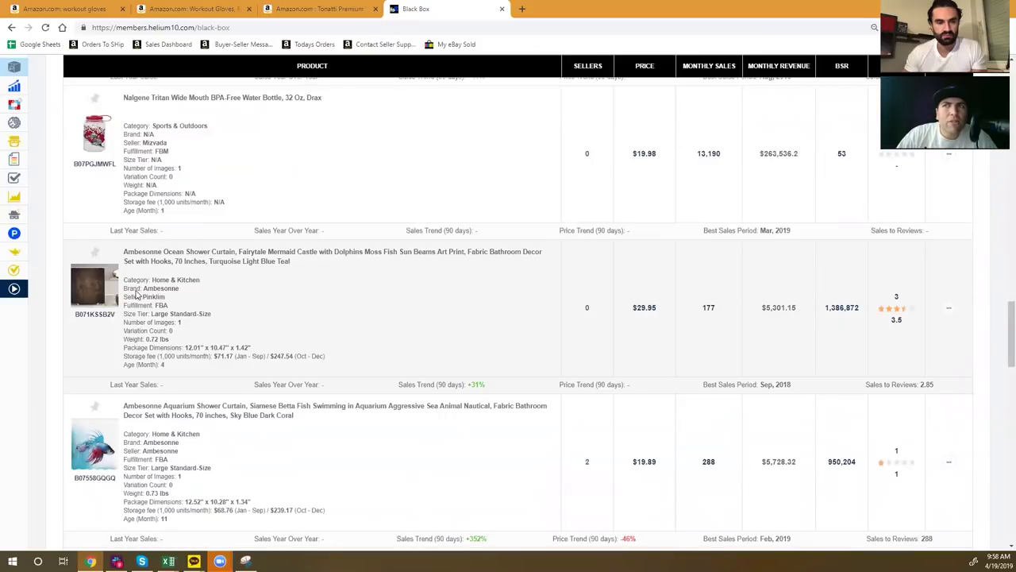
scroll(137, 293, "down", 2)
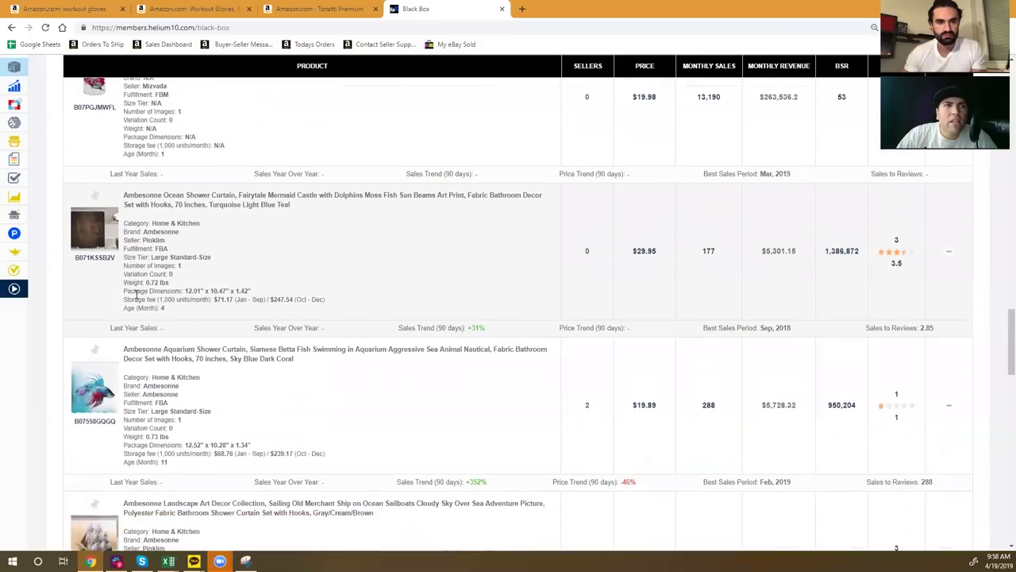
scroll(136, 295, "down", 3)
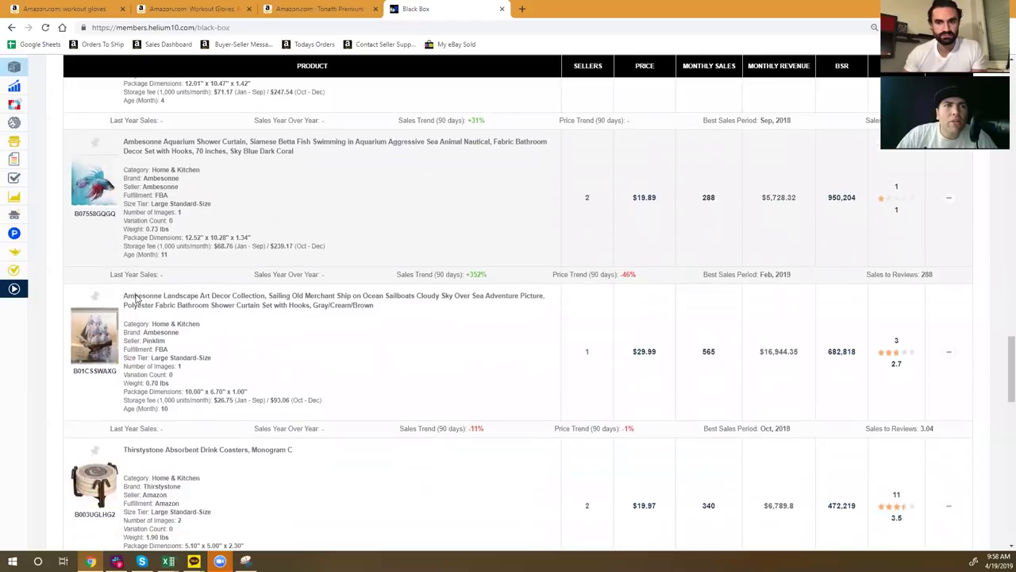
scroll(136, 298, "down", 1)
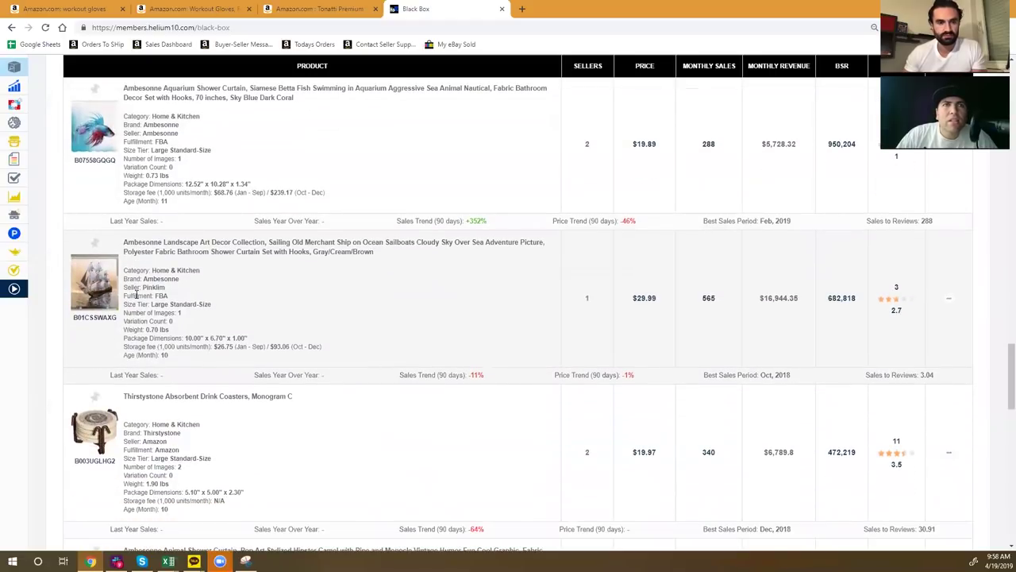
scroll(136, 294, "down", 2)
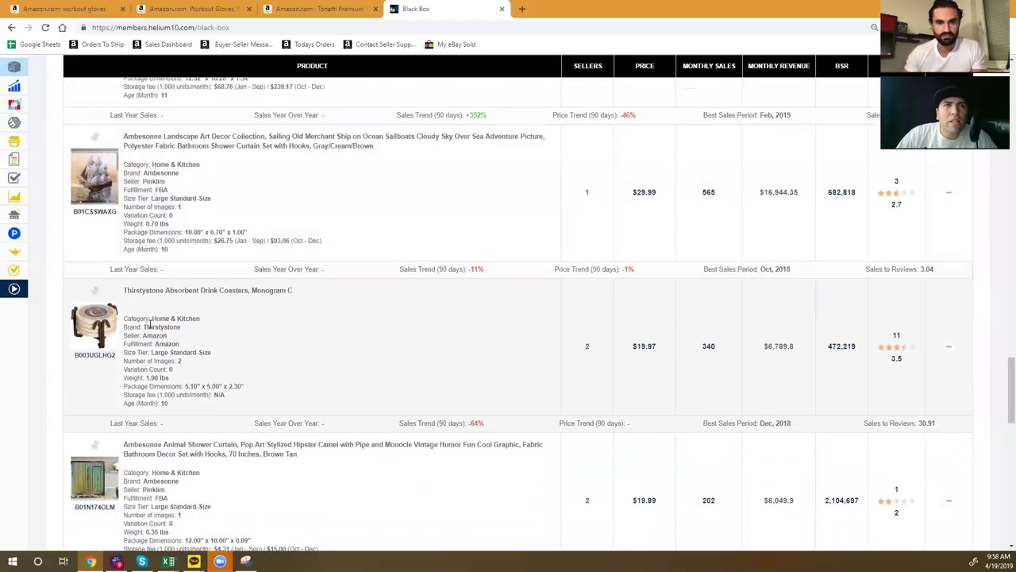
scroll(145, 320, "down", 3)
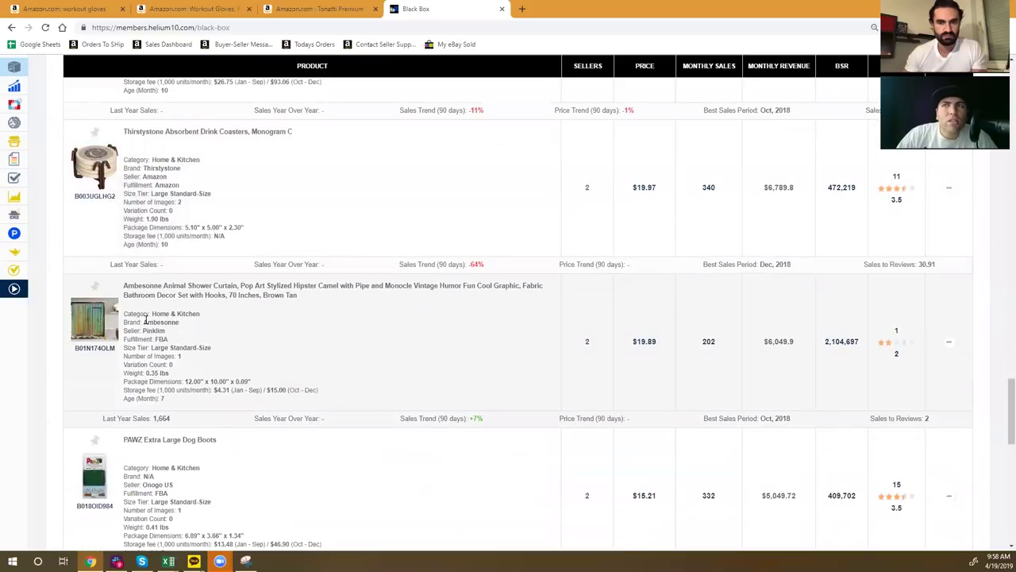
scroll(145, 319, "down", 3)
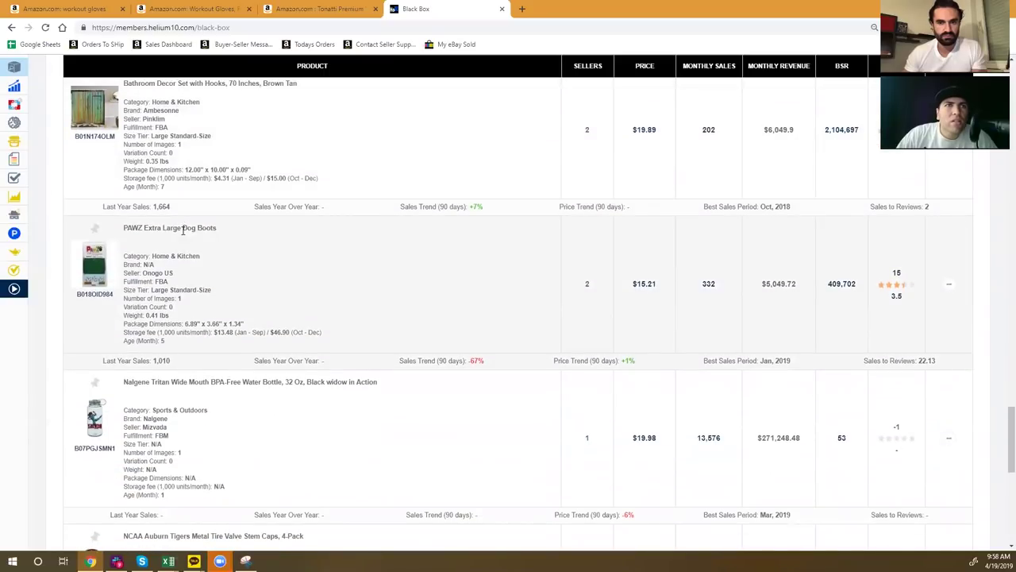
scroll(188, 238, "down", 1)
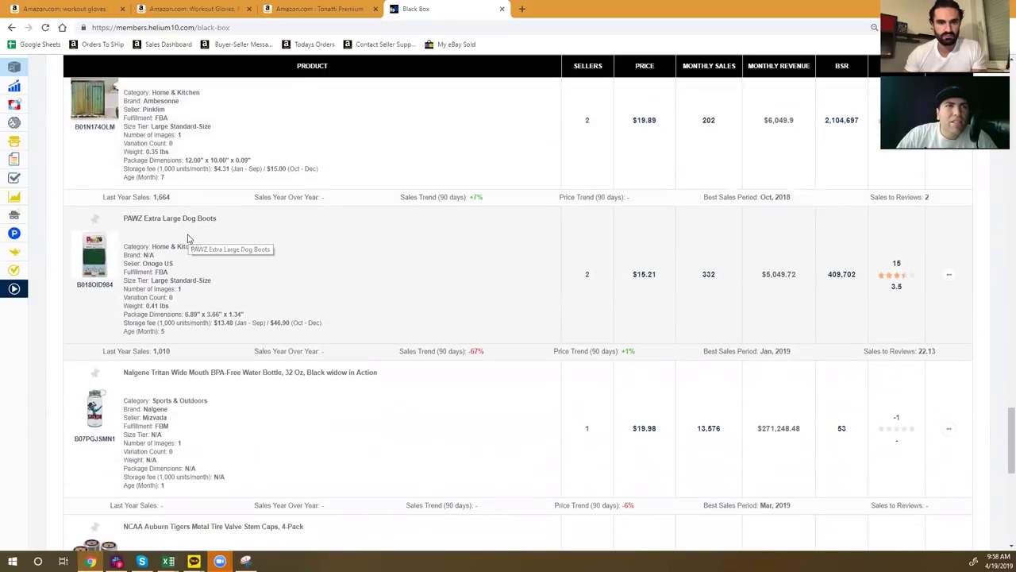
scroll(188, 238, "down", 2)
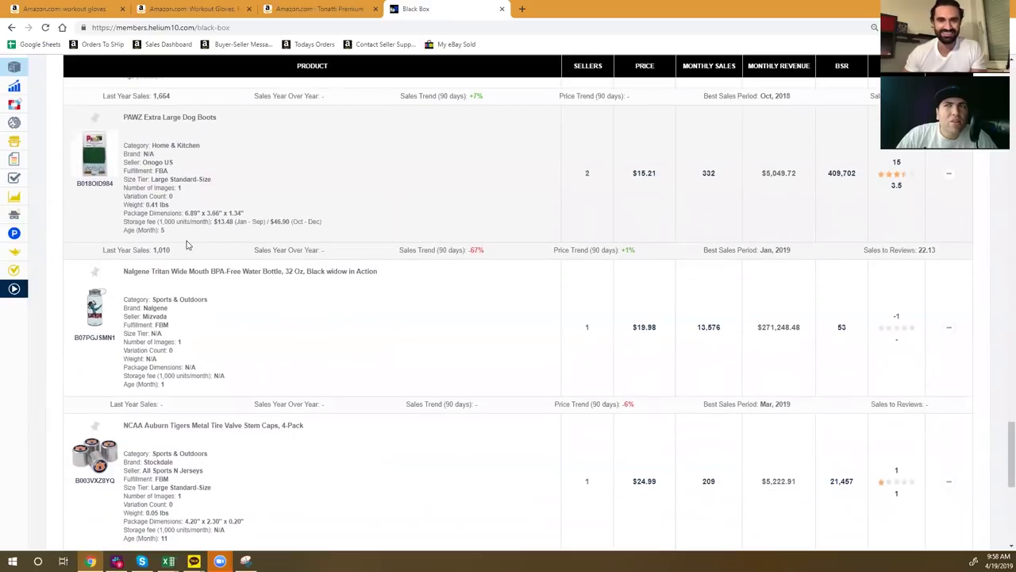
scroll(188, 242, "down", 1)
scroll(187, 245, "down", 2)
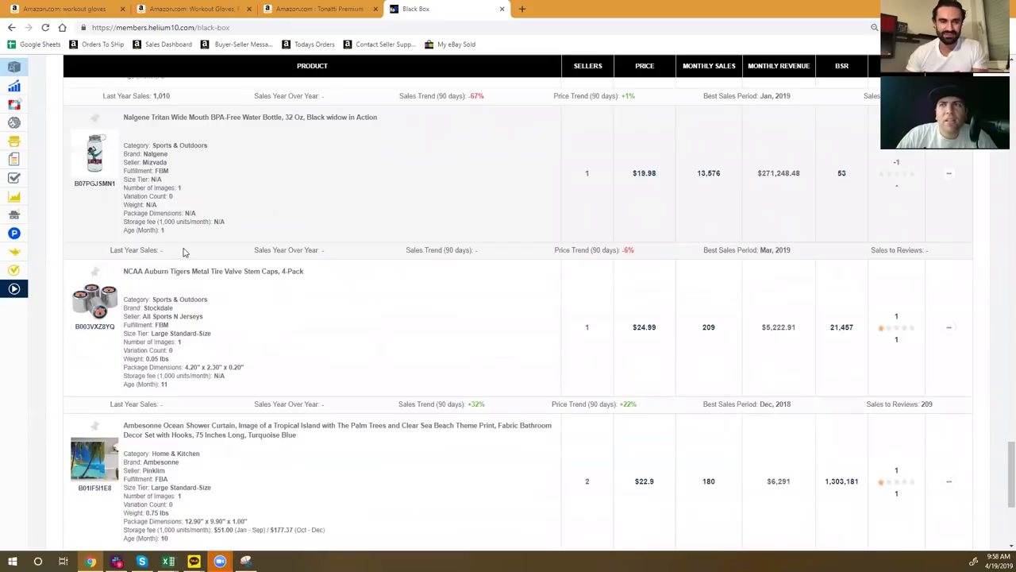
scroll(179, 273, "down", 3)
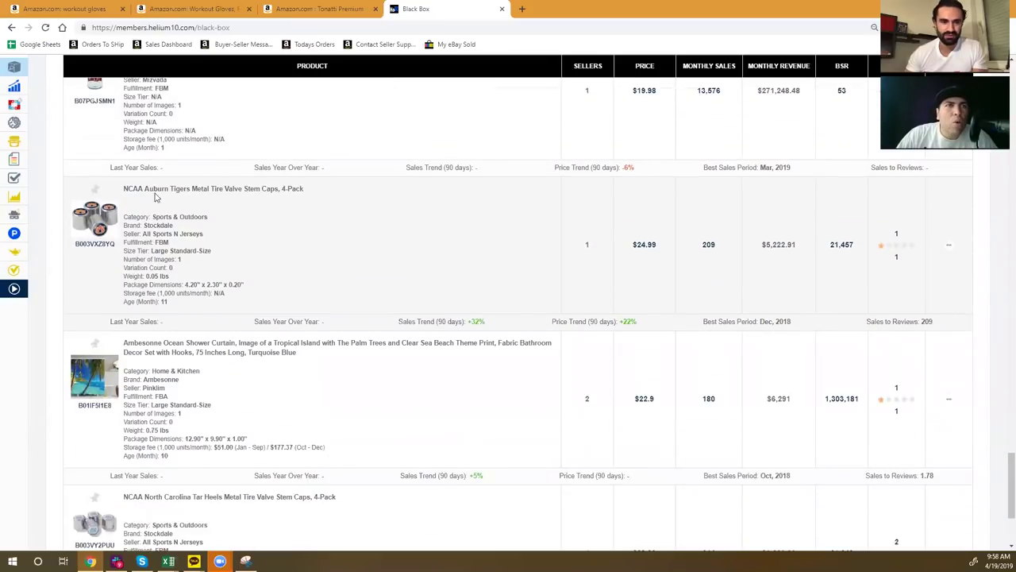
scroll(119, 485, "down", 2)
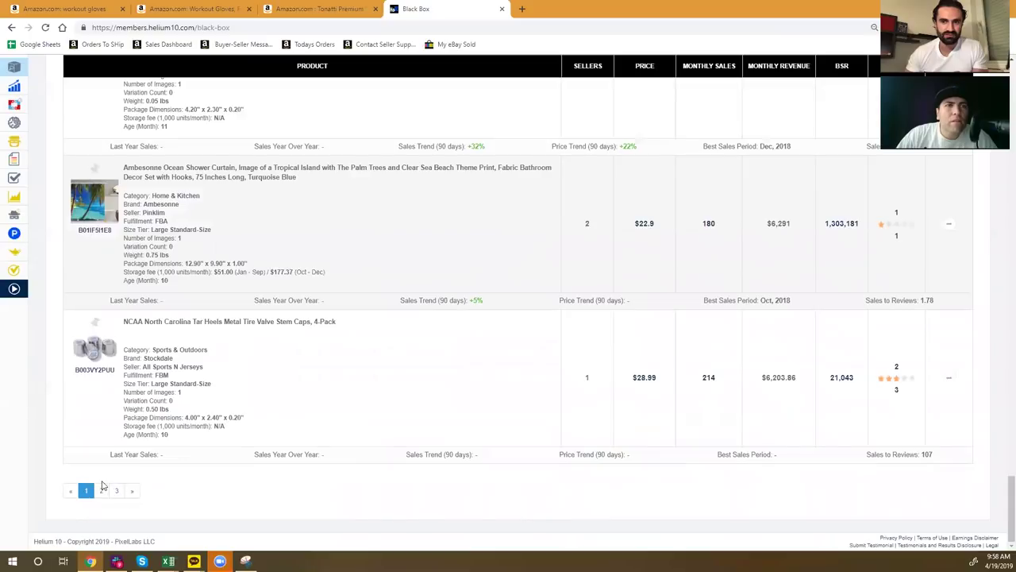
Open the second page of product results and review the applied search filters above them
left_click(103, 492)
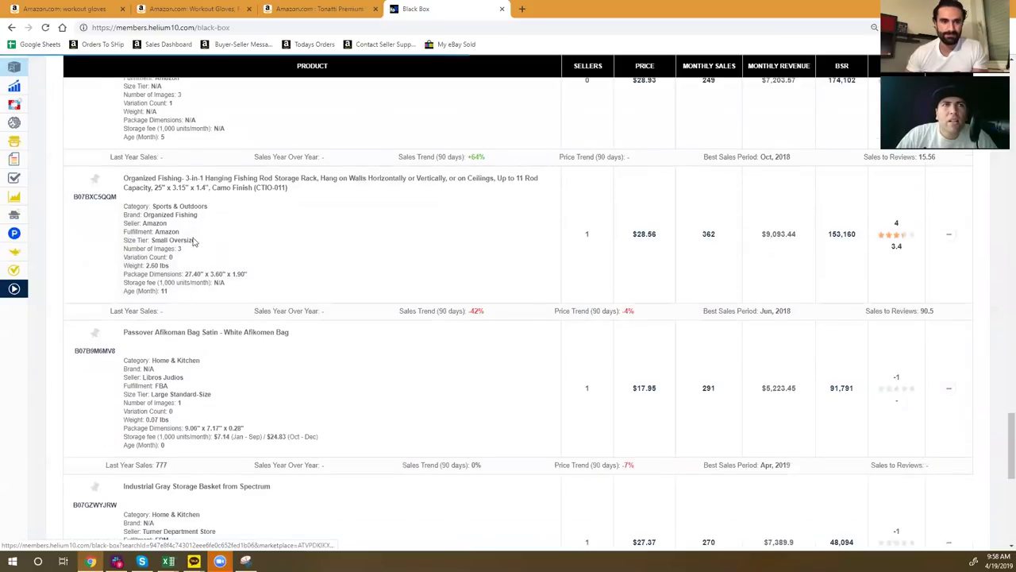
scroll(56, 96, "up", 2)
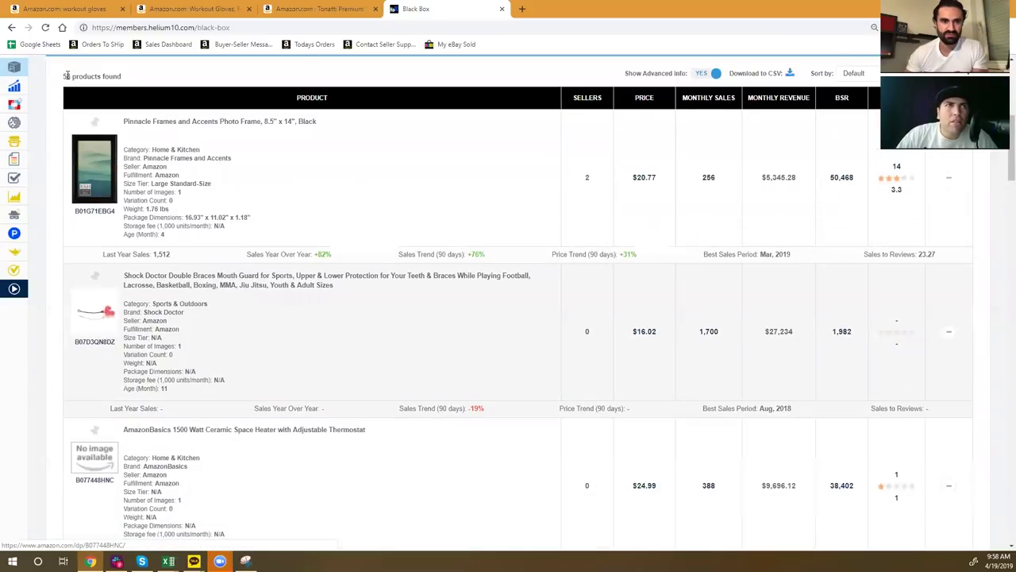
scroll(498, 173, "up", 3)
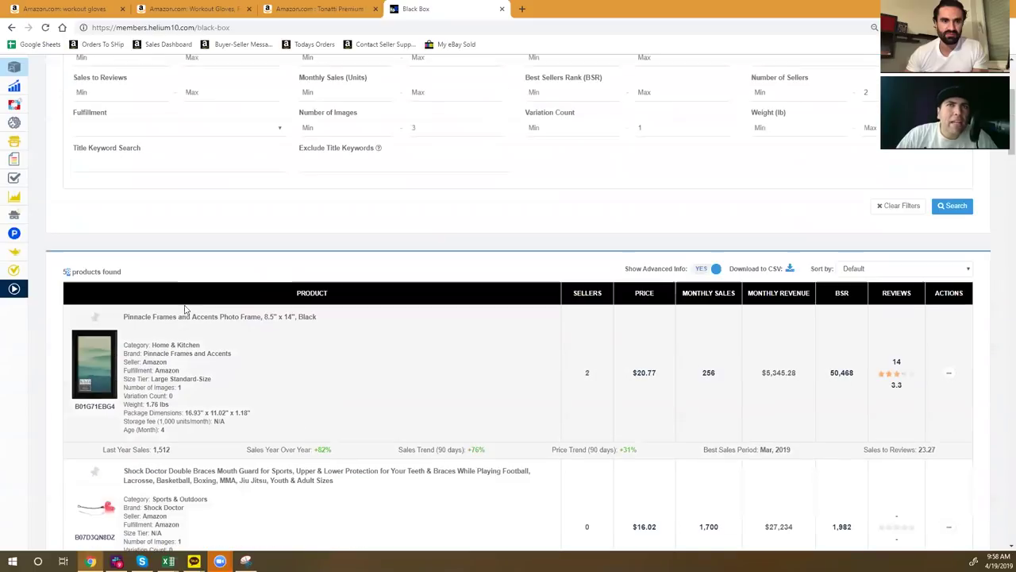
scroll(573, 393, "up", 2)
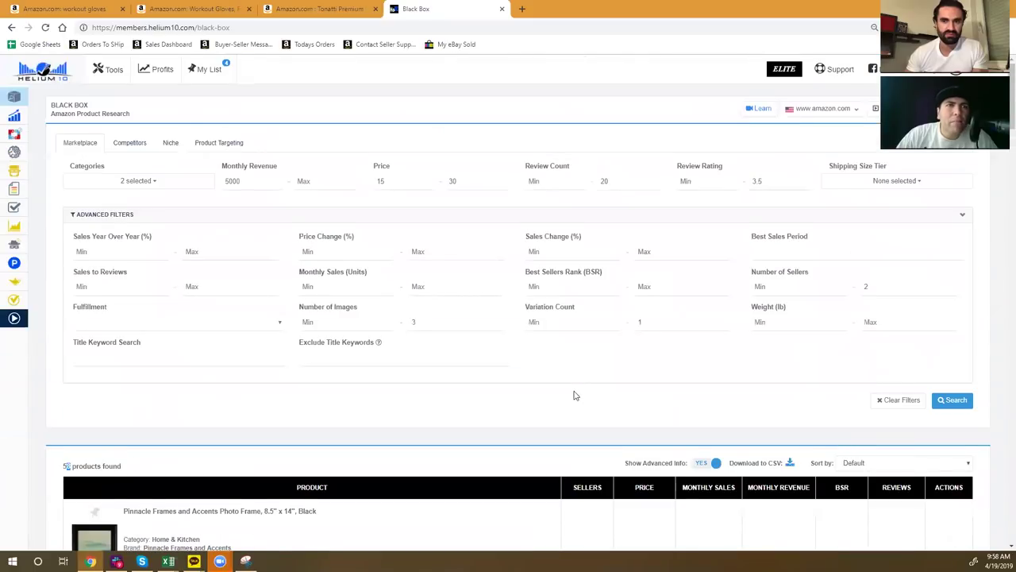
Look through the second page of product results and open the Amazon listing of the Fine Photo Gifts 5x7 Easter Bunny Picture Frame
scroll(570, 395, "down", 5)
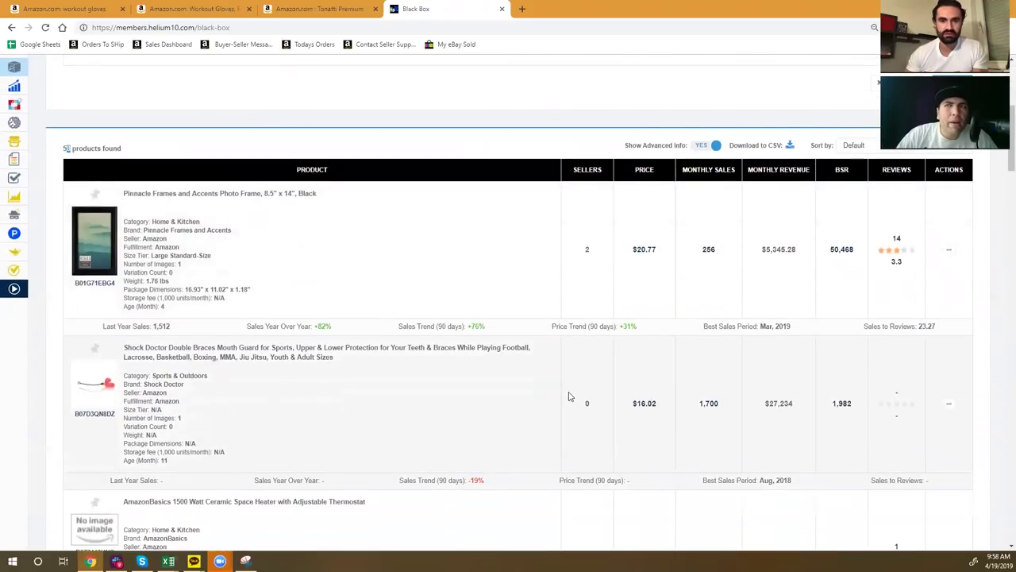
scroll(568, 396, "down", 3)
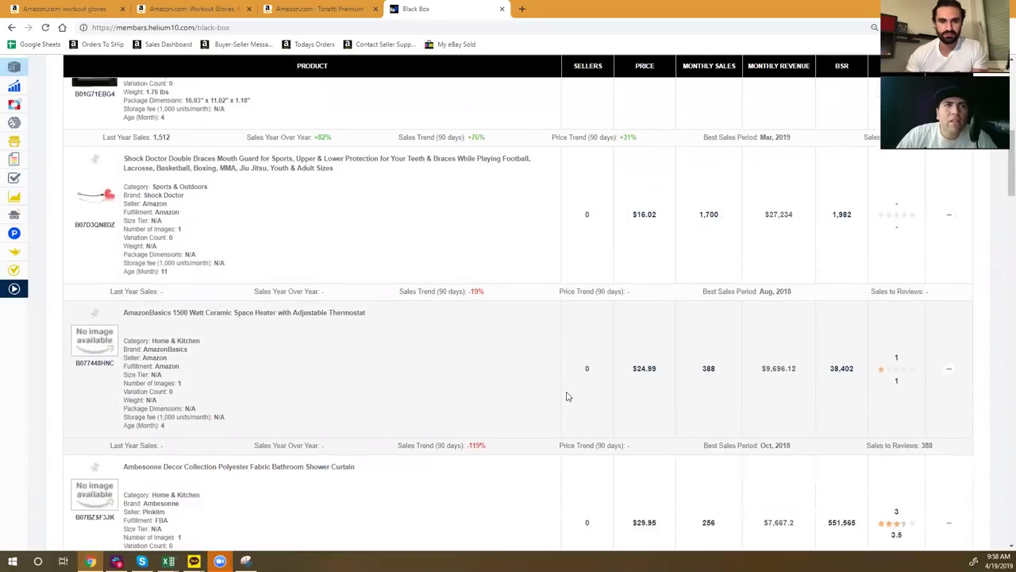
scroll(568, 396, "down", 1)
scroll(340, 339, "down", 2)
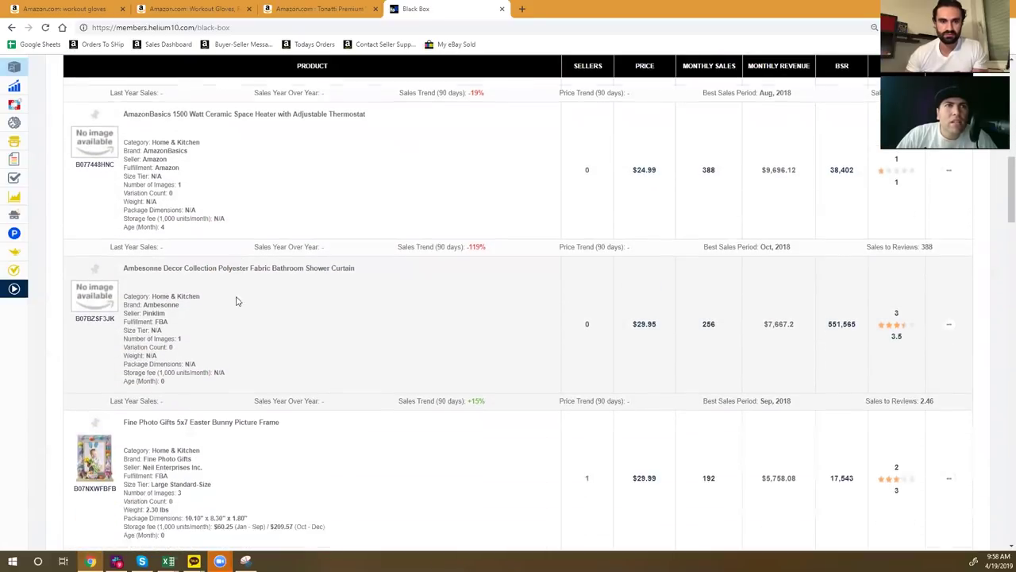
scroll(236, 284, "down", 2)
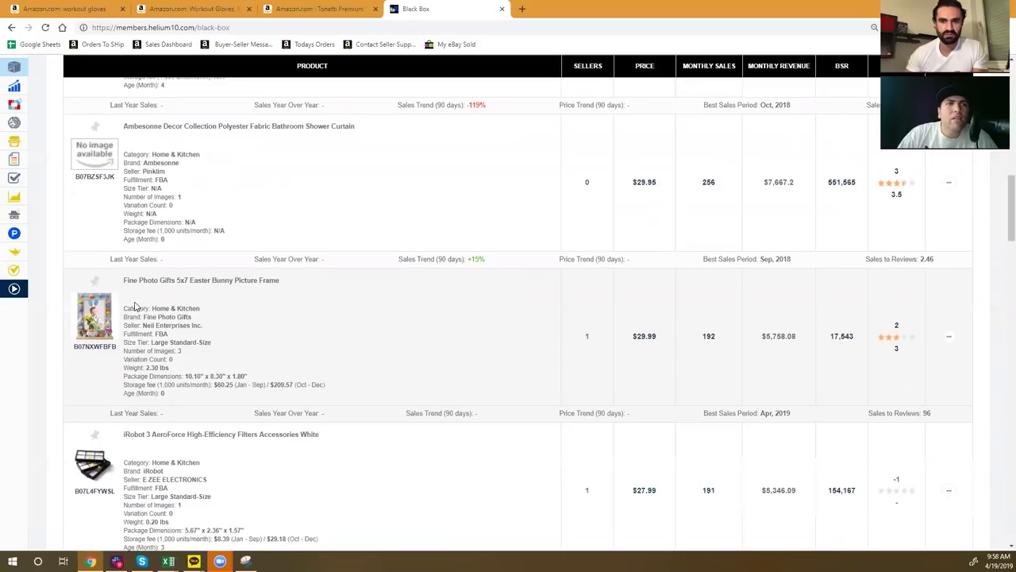
scroll(115, 308, "down", 1)
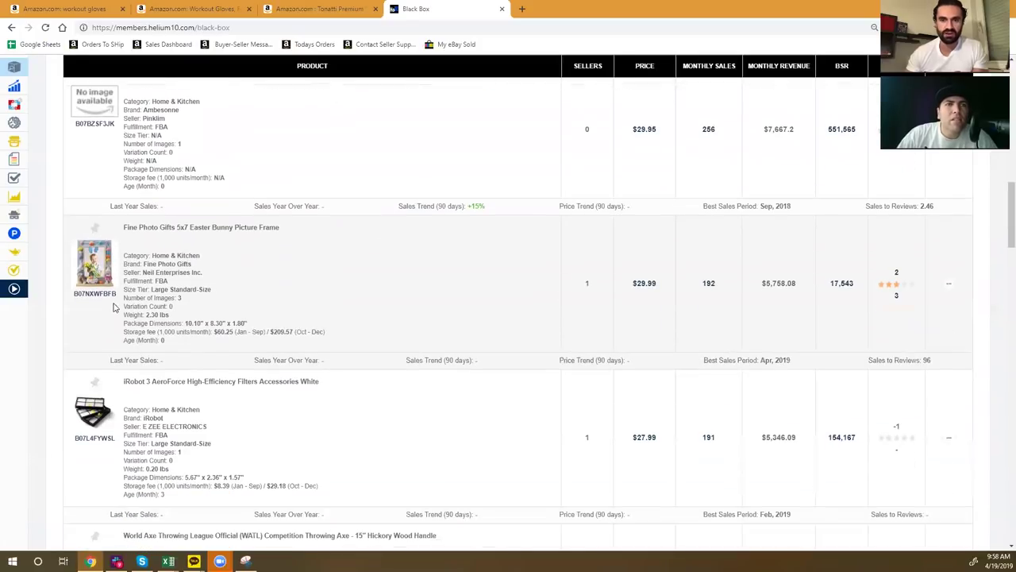
left_click(104, 274)
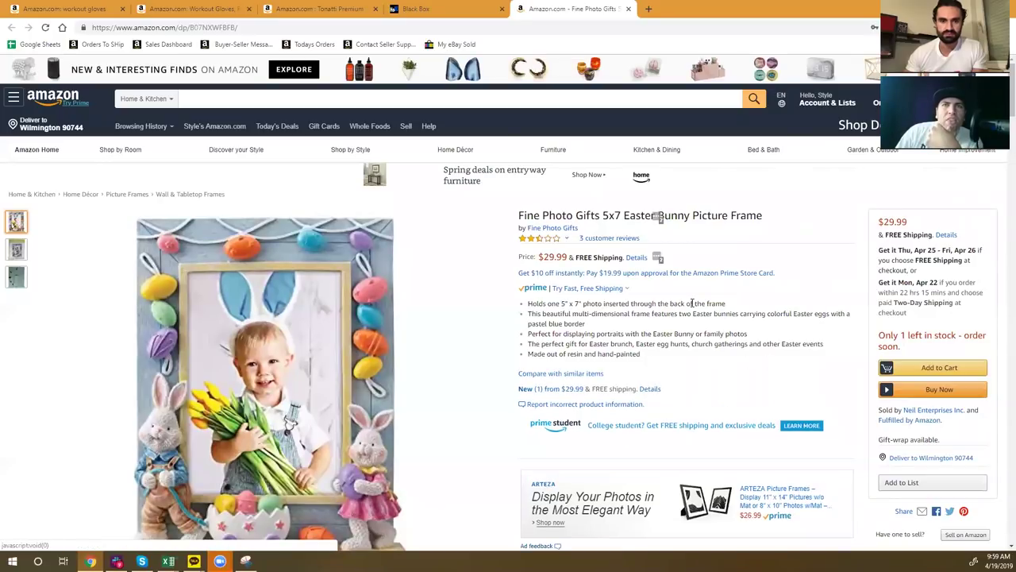
Examine the picture frame listing's rating, back-side photo, related products and price and sales rank chart
mouse_move(556, 238)
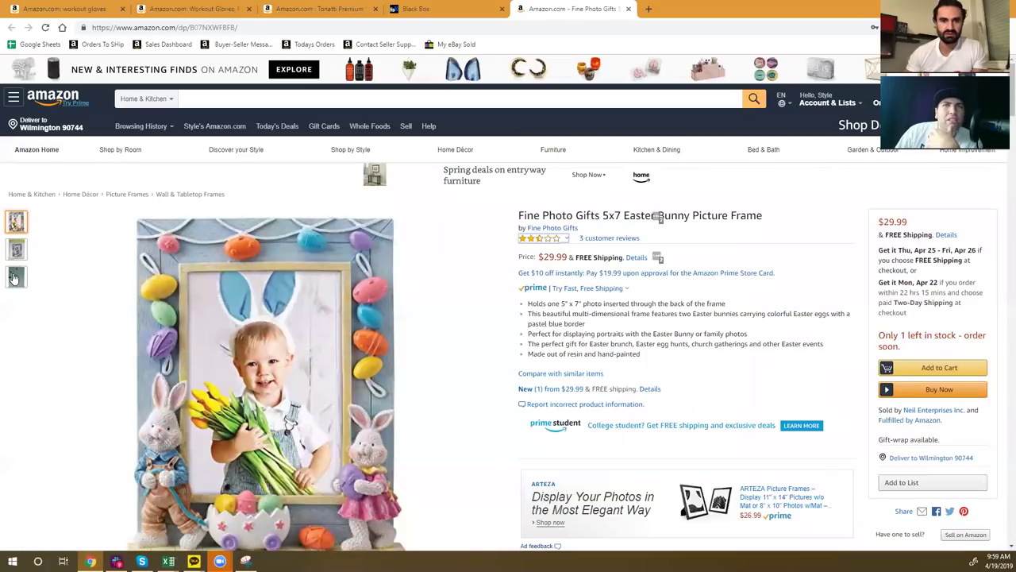
mouse_move(16, 277)
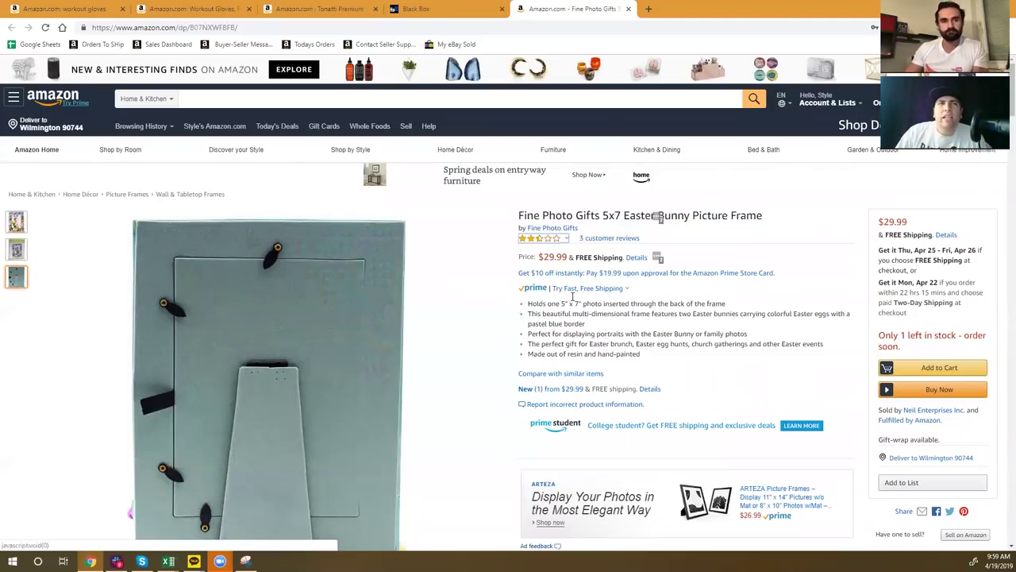
scroll(573, 305, "down", 5)
scroll(573, 305, "down", 6)
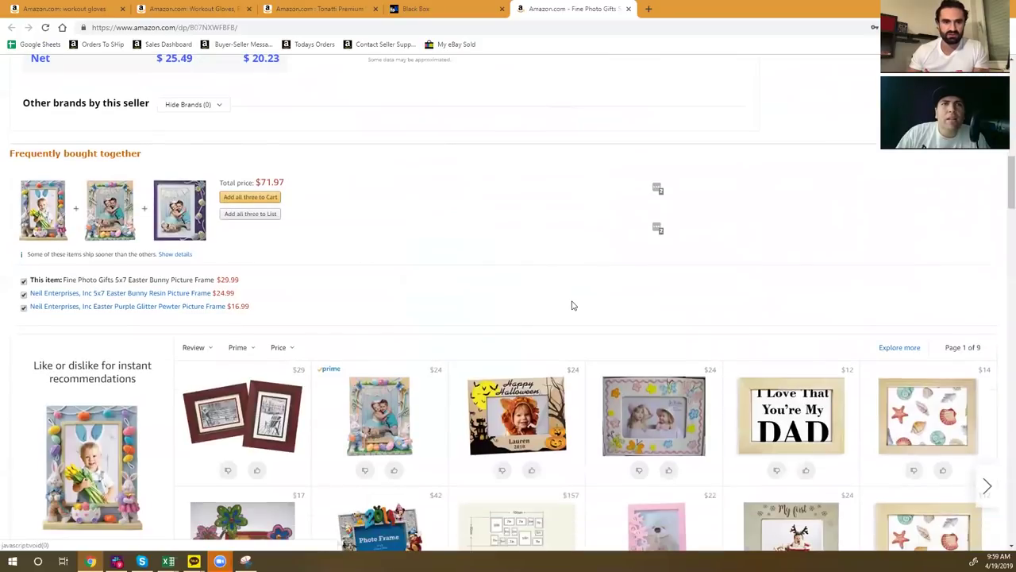
scroll(573, 305, "down", 2)
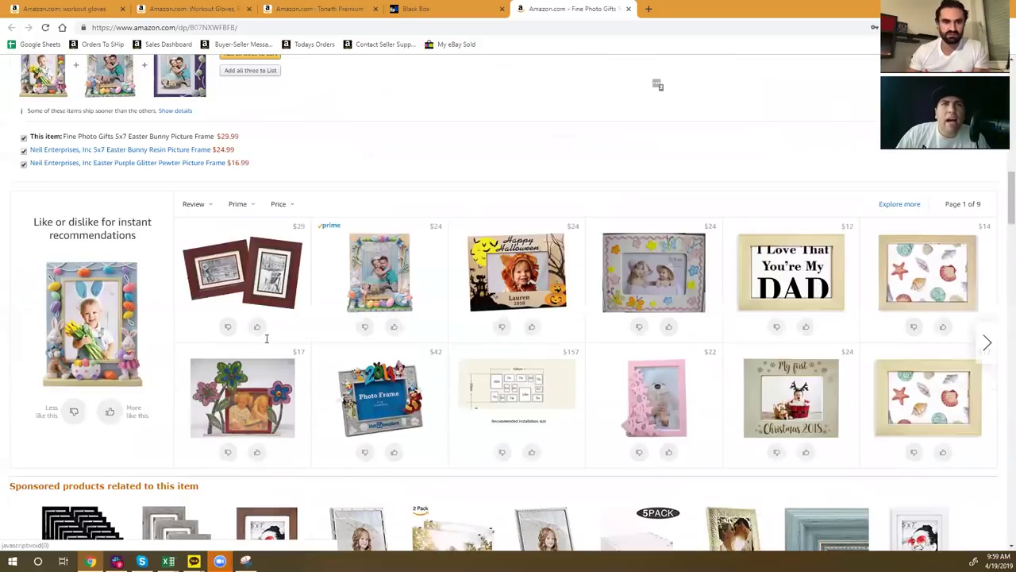
scroll(266, 338, "down", 3)
scroll(317, 335, "down", 1)
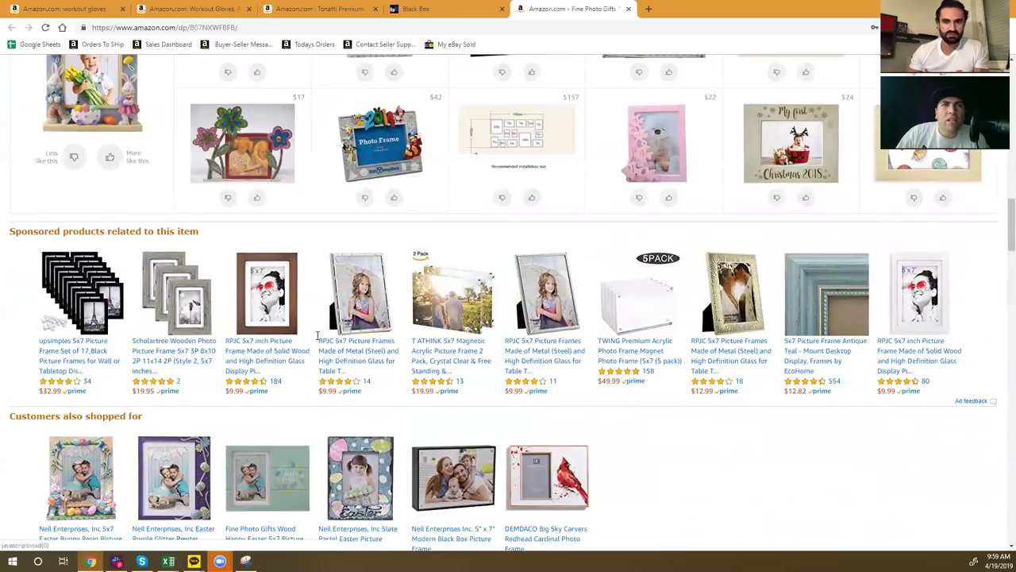
scroll(316, 335, "down", 2)
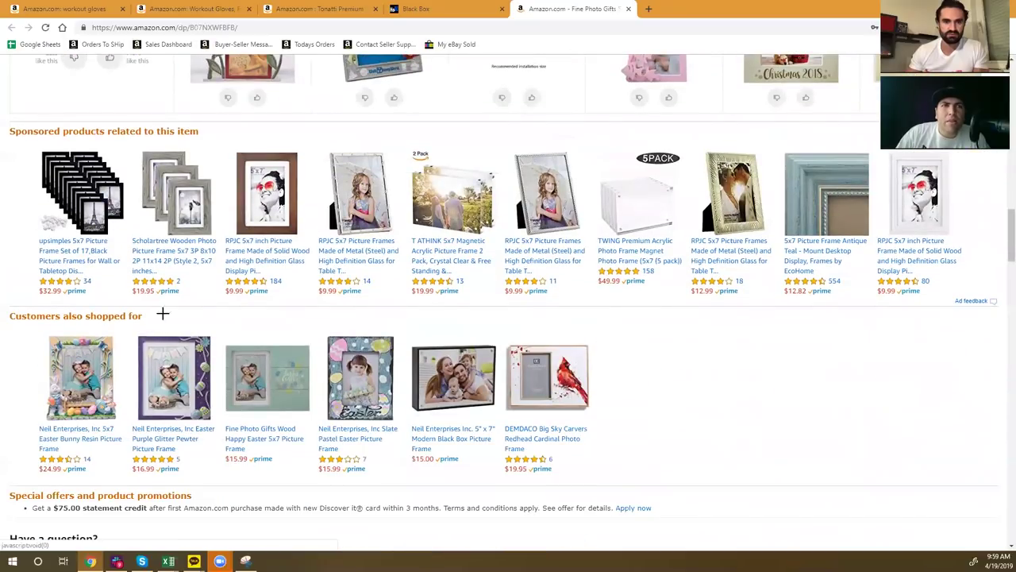
scroll(178, 337, "up", 5)
scroll(177, 338, "up", 8)
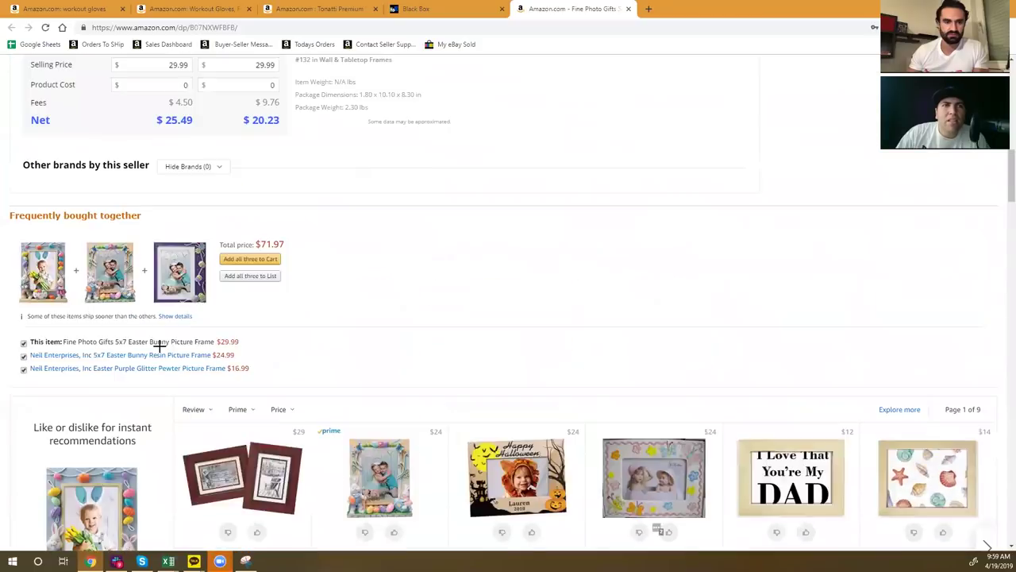
scroll(233, 386, "up", 3)
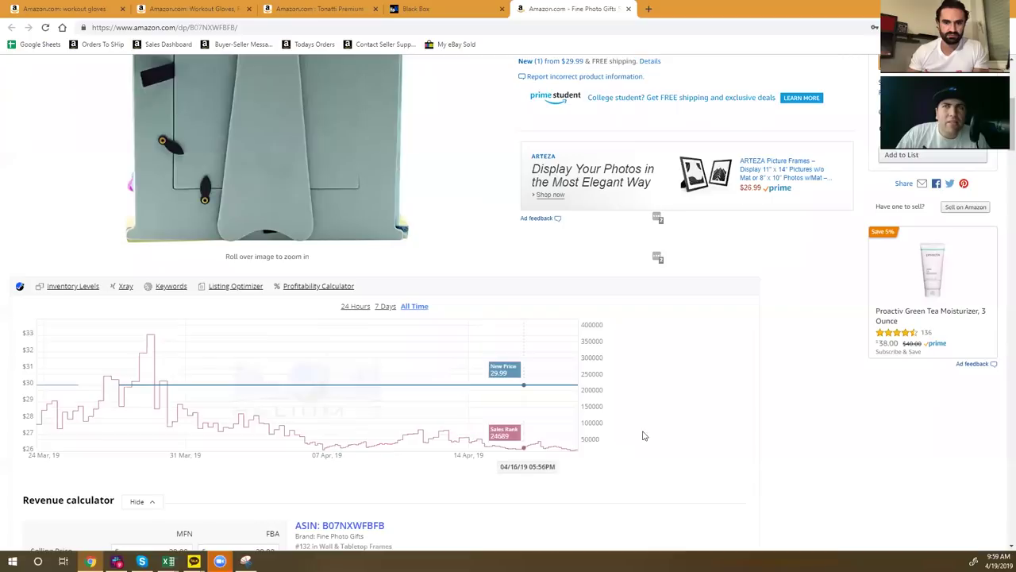
scroll(681, 413, "up", 2)
scroll(556, 285, "up", 4)
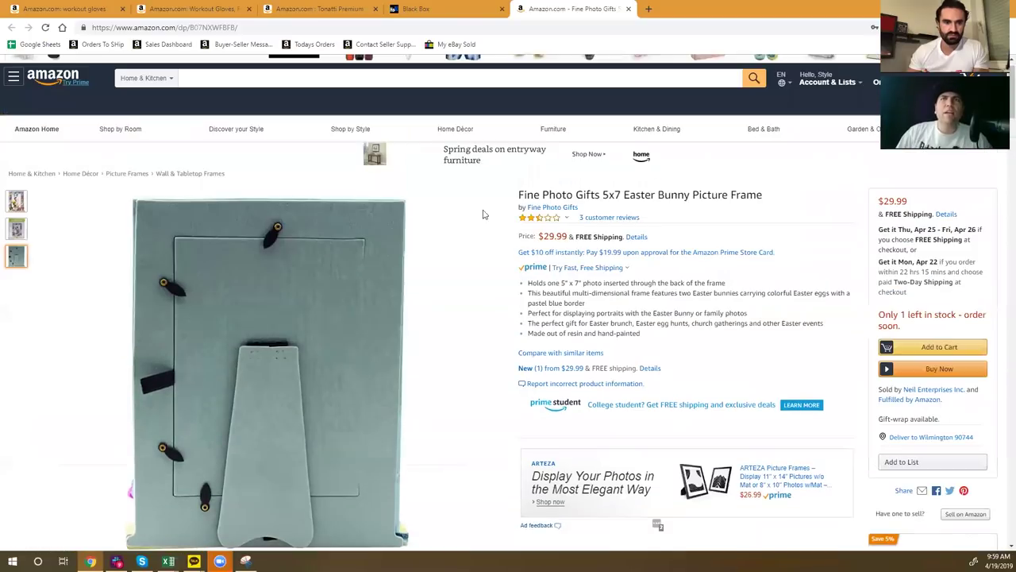
Return to the Black Box results and compare the Easter Bunny frame's figures with those of the neighbouring products
left_click(453, 6)
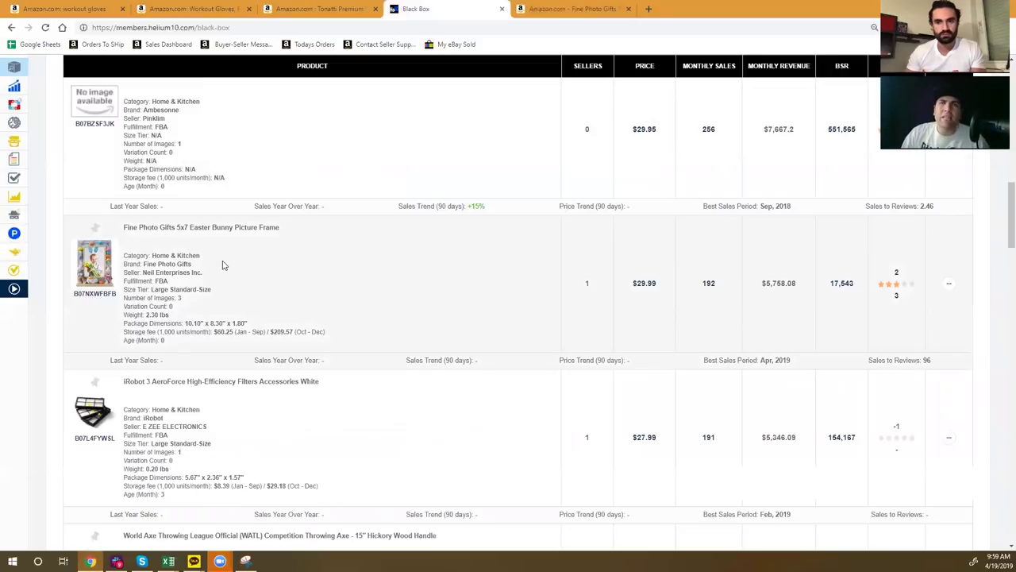
scroll(222, 264, "down", 2)
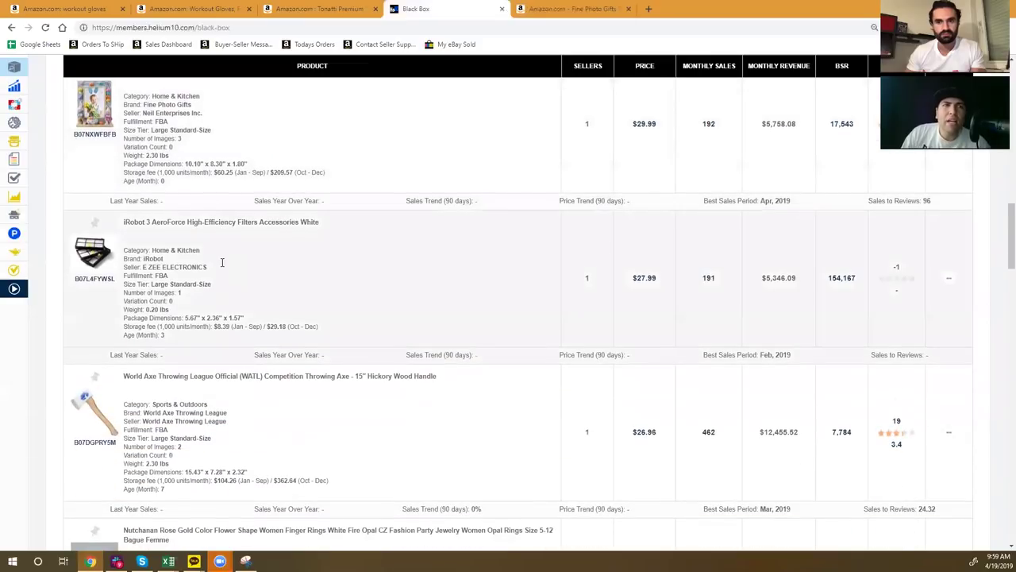
scroll(222, 264, "up", 2)
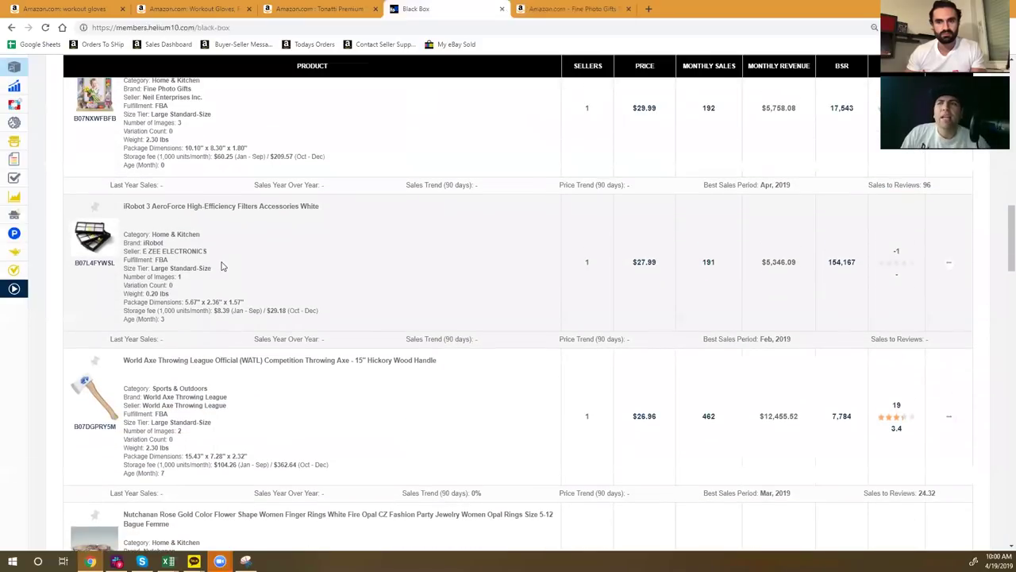
scroll(222, 266, "up", 2)
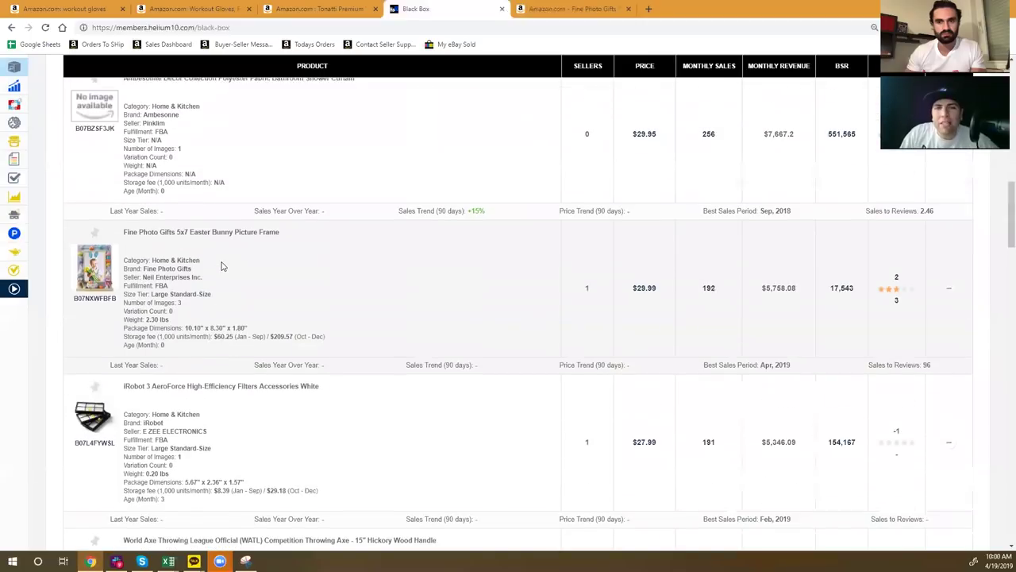
scroll(222, 269, "up", 1)
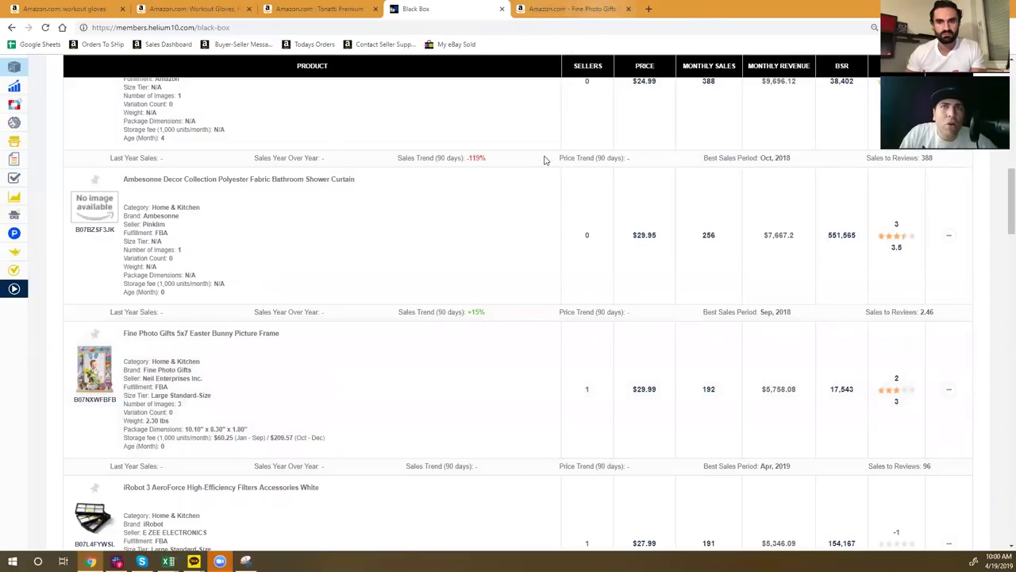
Go back to the Easter Bunny frame listing and view its main front photo and star rating
key("ctrl+Tab")
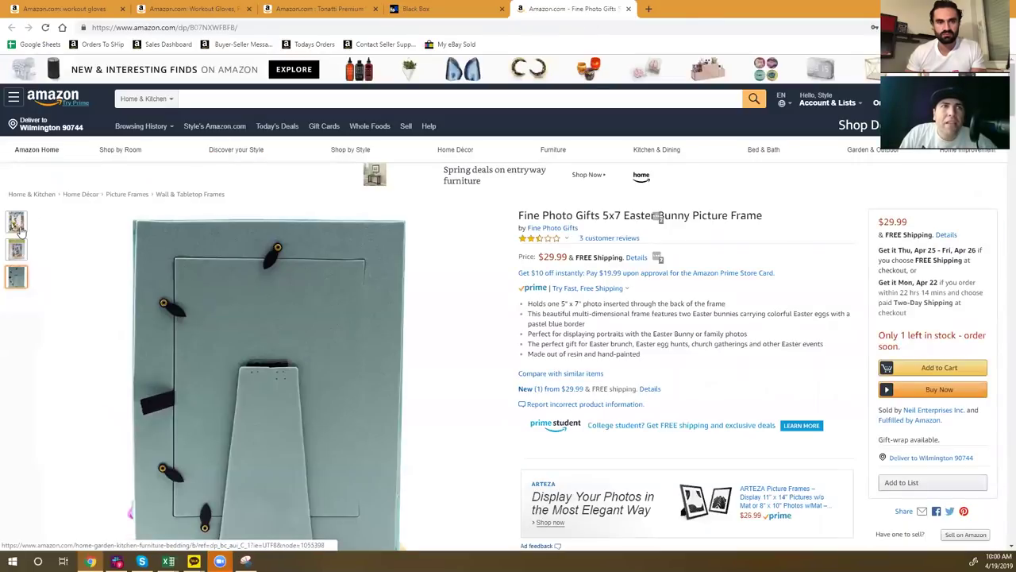
left_click(17, 224)
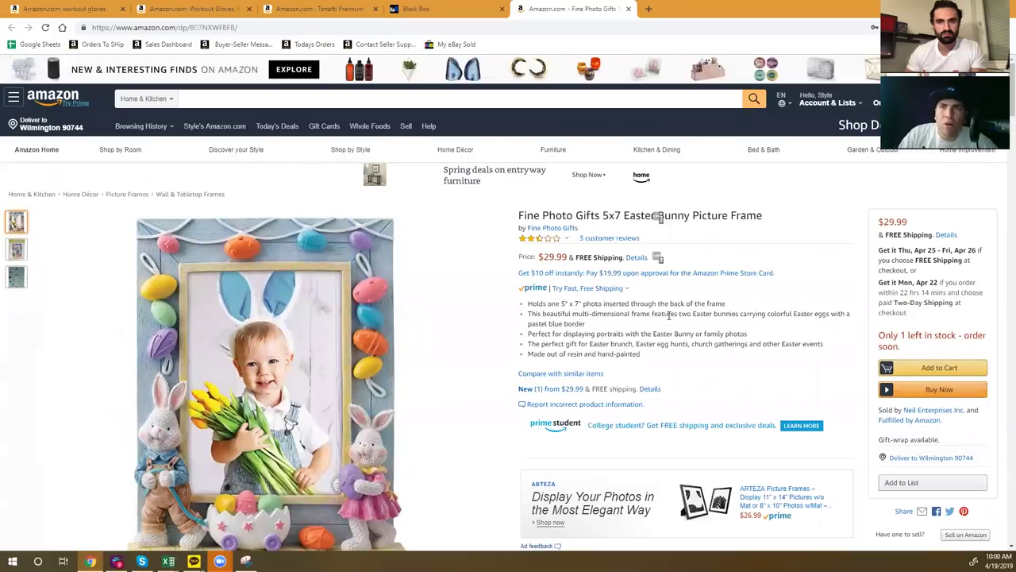
mouse_move(548, 237)
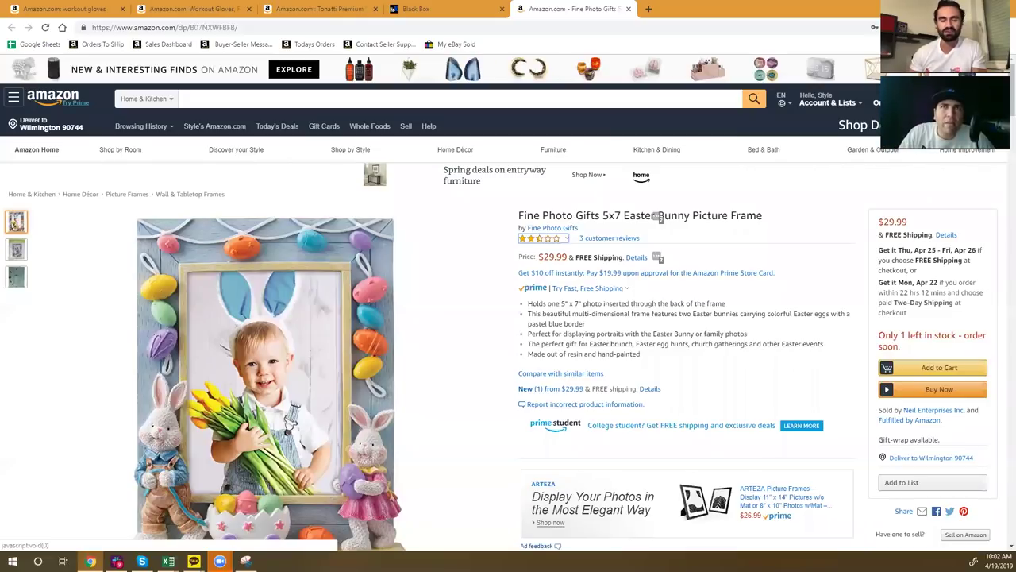
Copy the ASIN B07NXWFBFB from the Easter Bunny frame listing's web address
left_click_drag(190, 28, 236, 28)
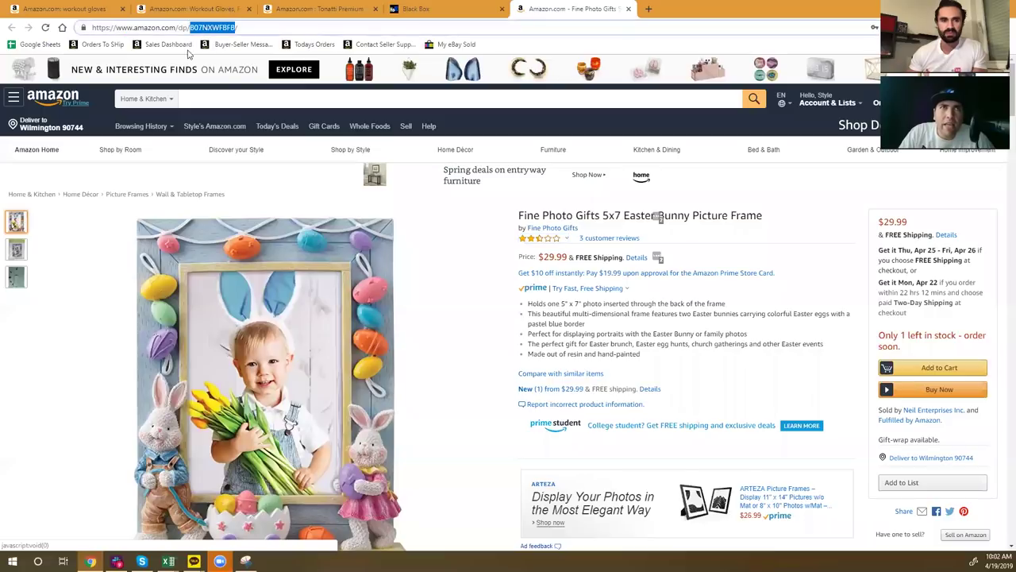
right_click(223, 28)
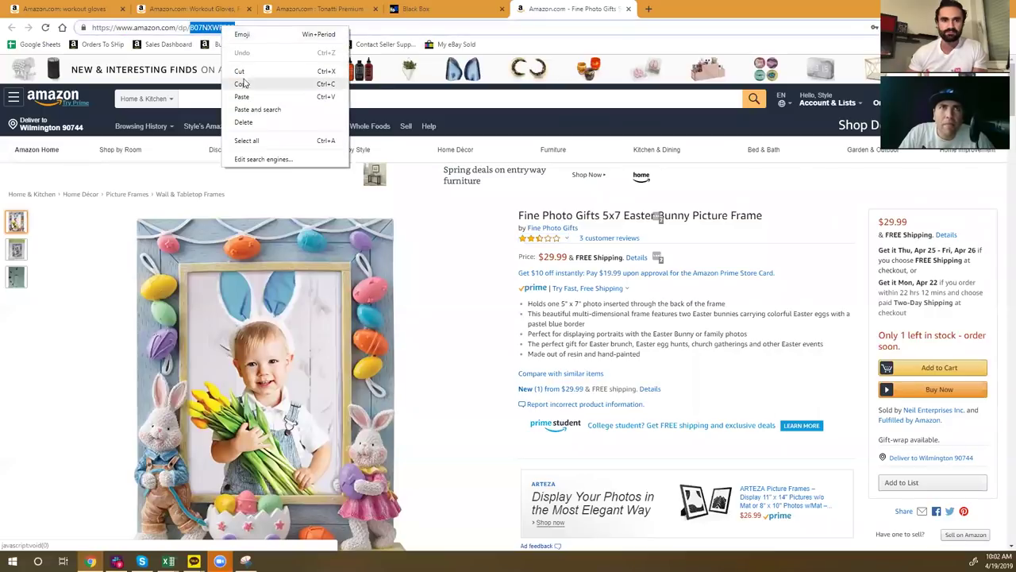
left_click(262, 80)
Open Cerebro from Black Box in a separate browser tab and close the two workout gloves tabs
left_click(458, 16)
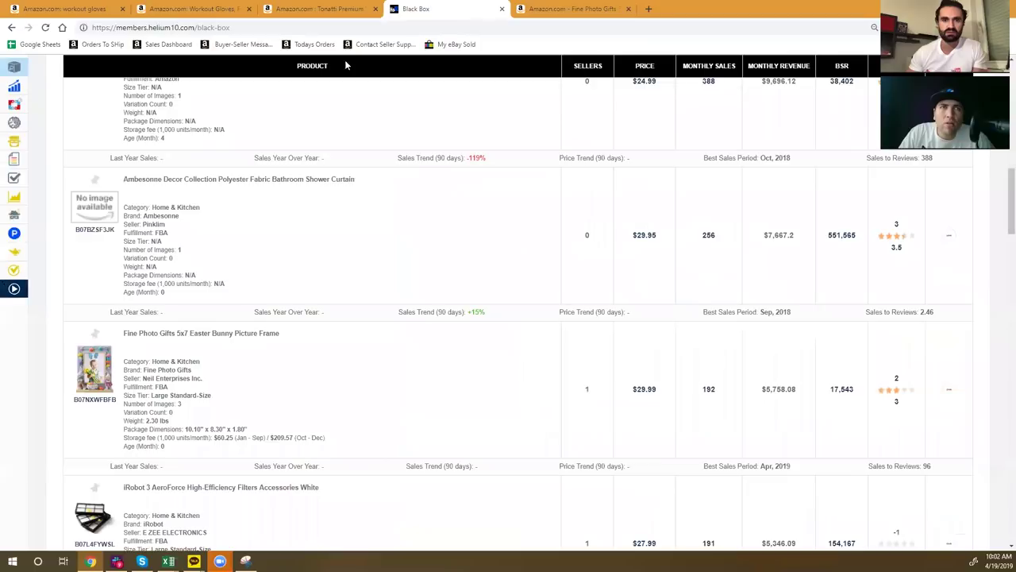
right_click(41, 120)
left_click(47, 130)
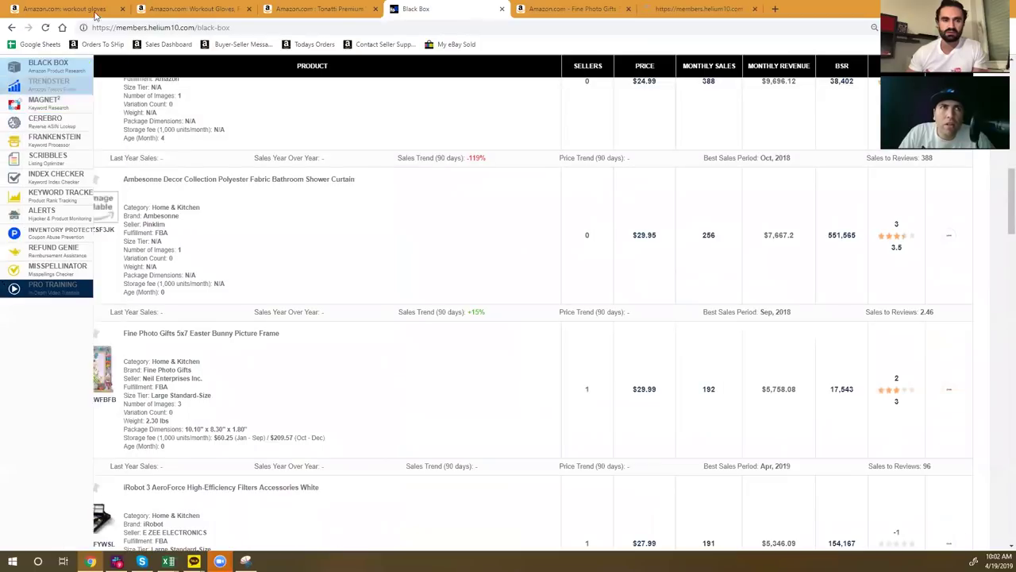
left_click(124, 9)
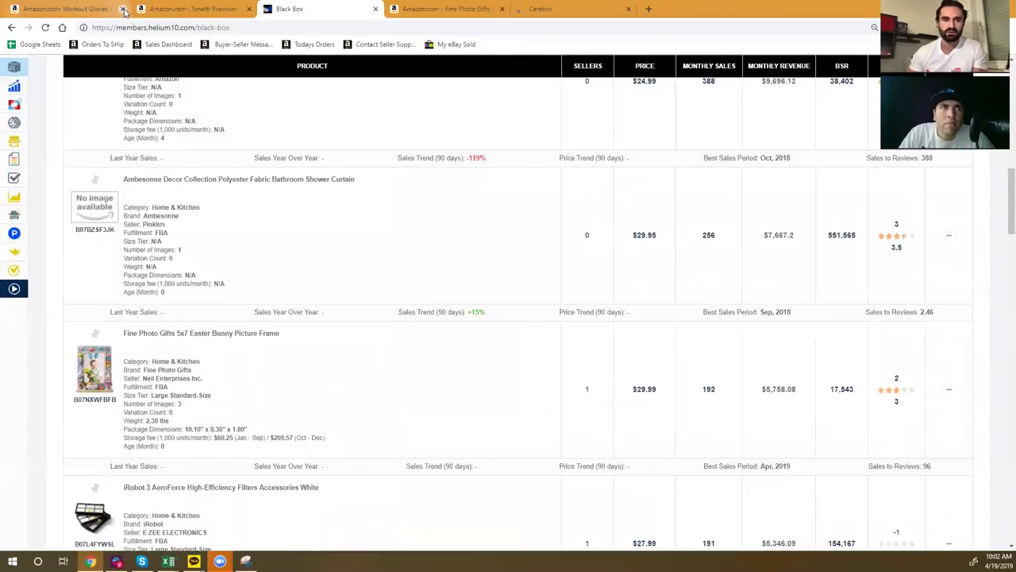
left_click(124, 8)
left_click(468, 7)
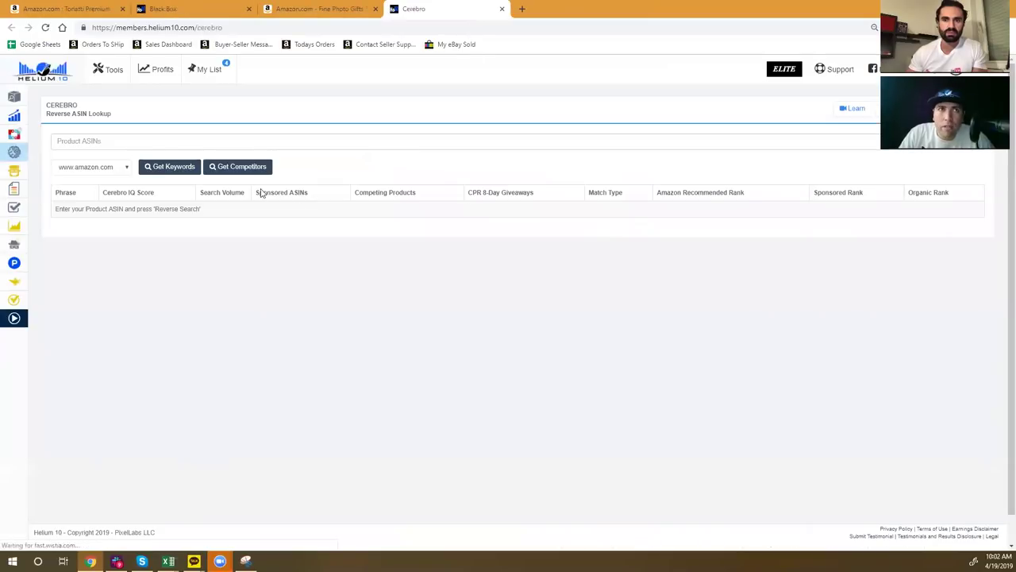
right_click(137, 141)
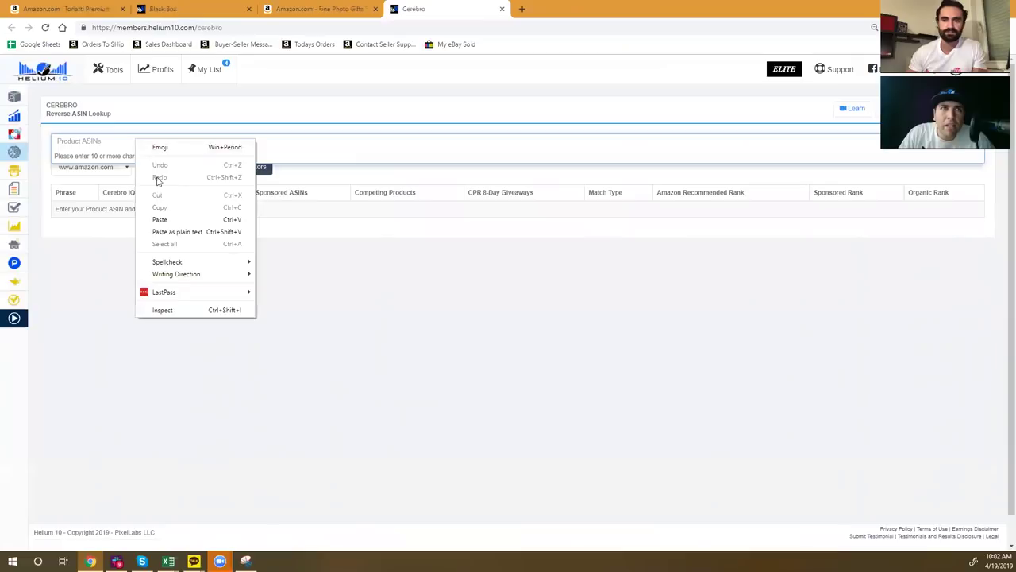
left_click(168, 221)
key("Return")
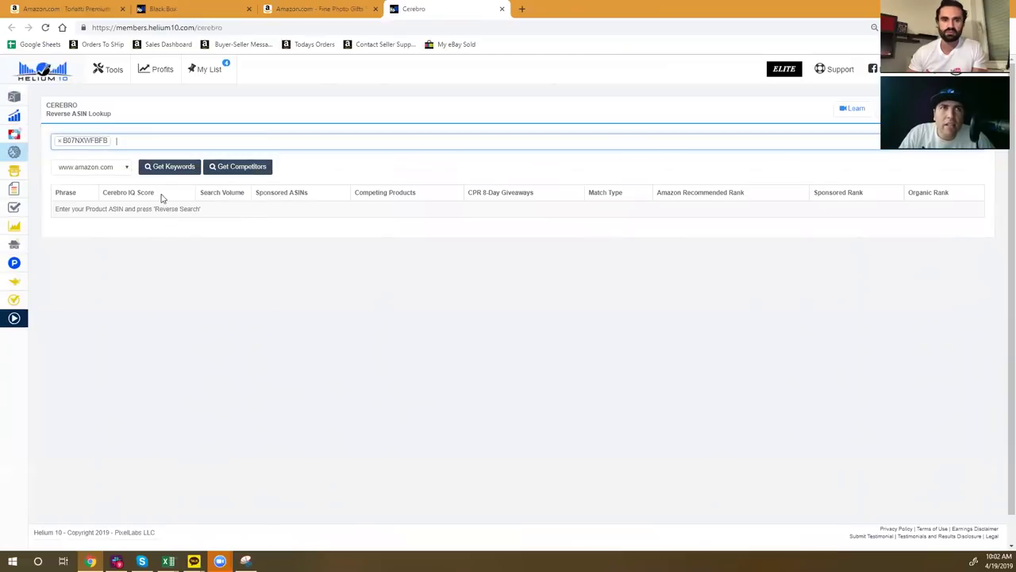
left_click(159, 167)
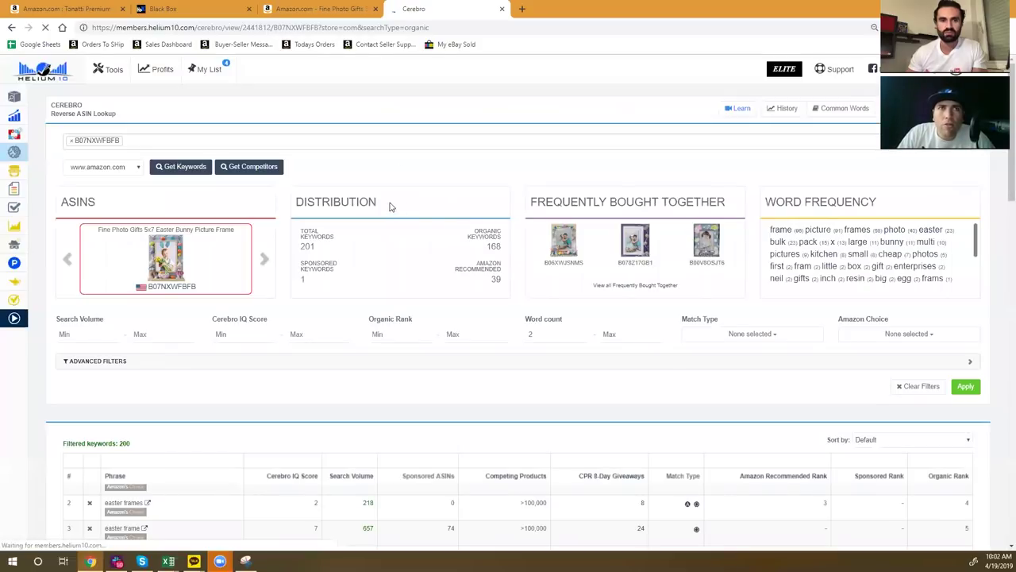
Filter the Cerebro keywords to the Organic match type and apply the filter
scroll(431, 232, "down", 1)
scroll(430, 234, "down", 1)
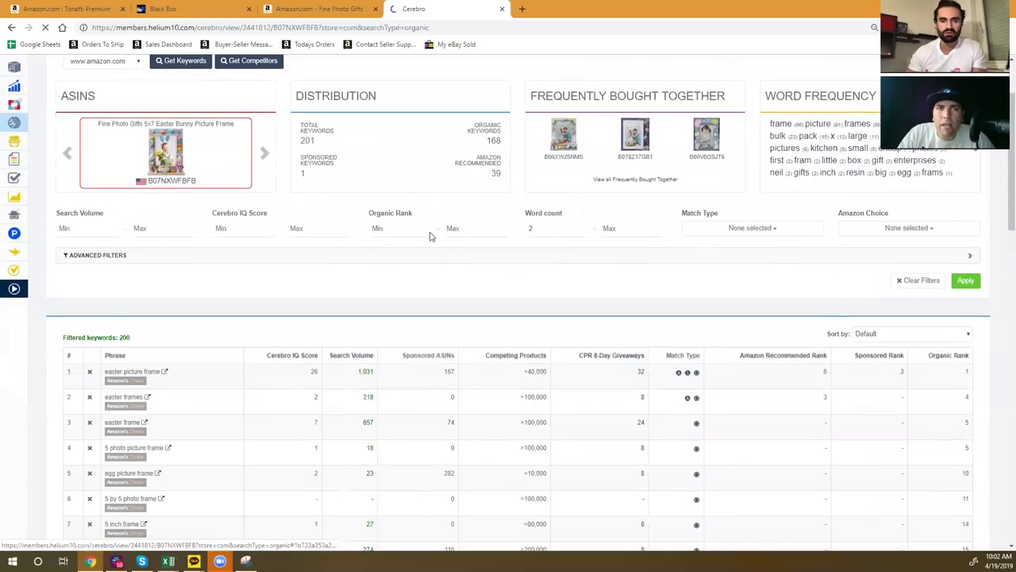
left_click(756, 229)
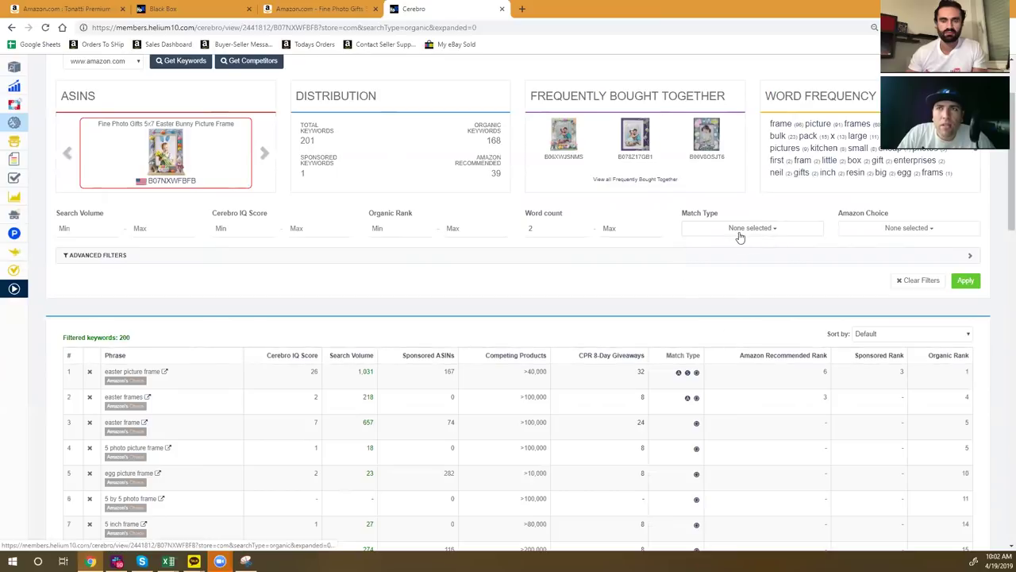
left_click(750, 230)
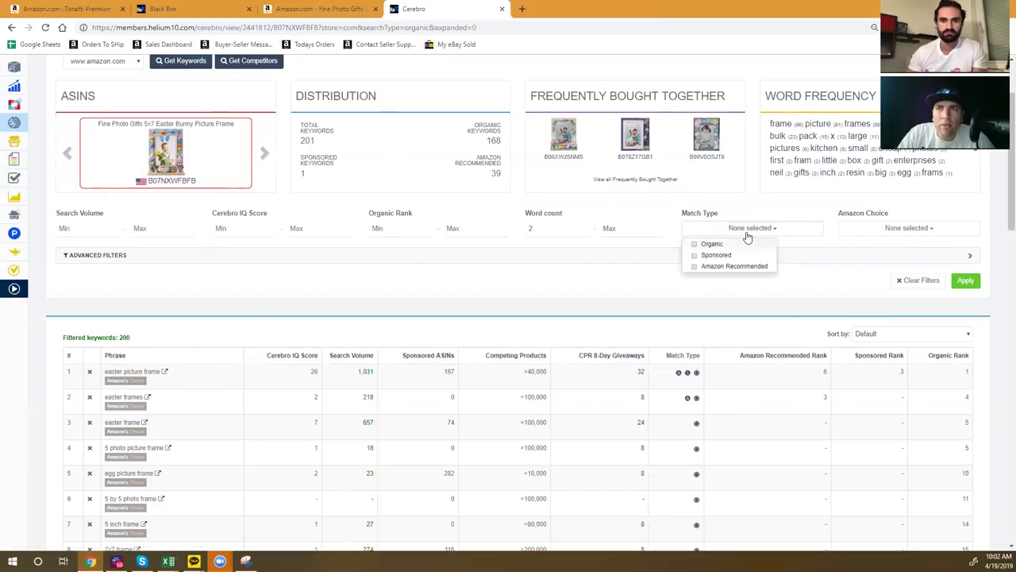
left_click(746, 242)
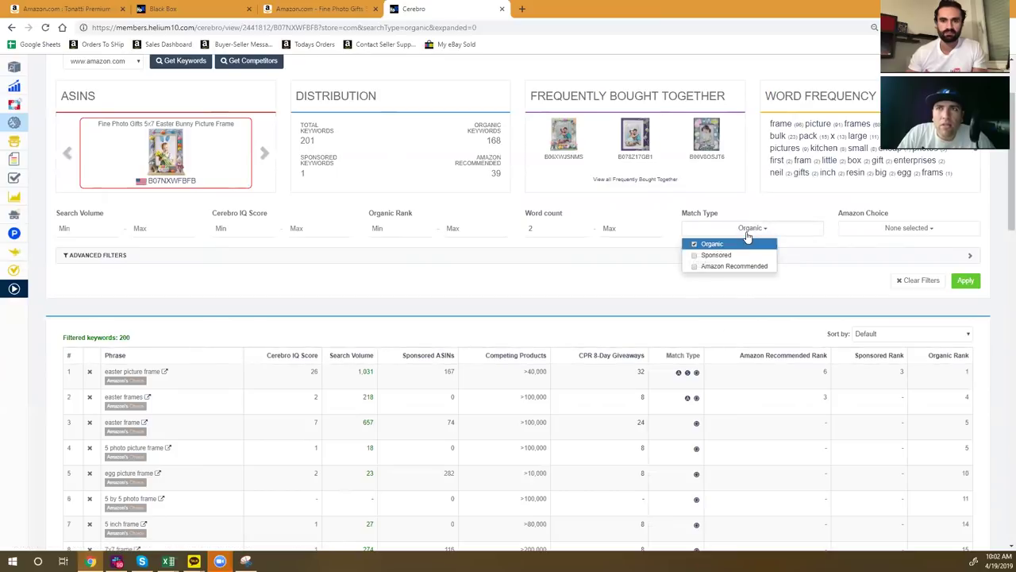
left_click(959, 285)
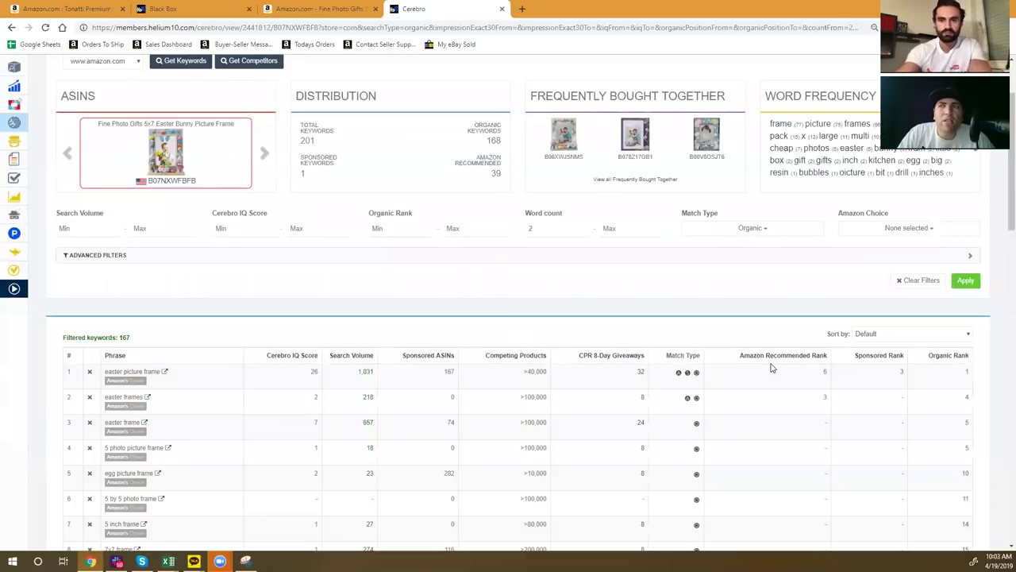
Look through the filtered keywords and sort them by organic rank from high to low
scroll(771, 369, "down", 5)
scroll(772, 368, "down", 10)
scroll(770, 368, "up", 15)
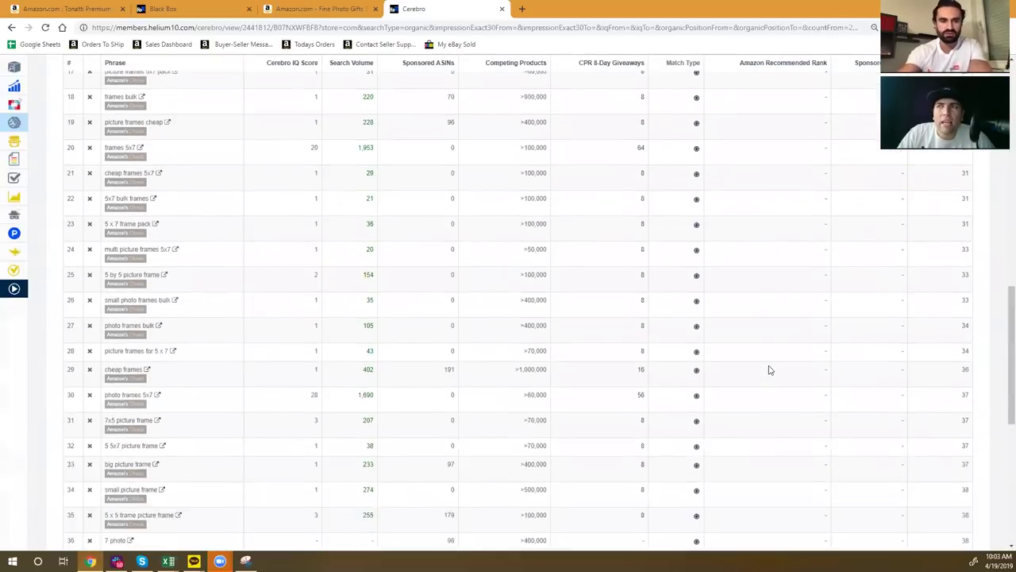
scroll(771, 369, "up", 4)
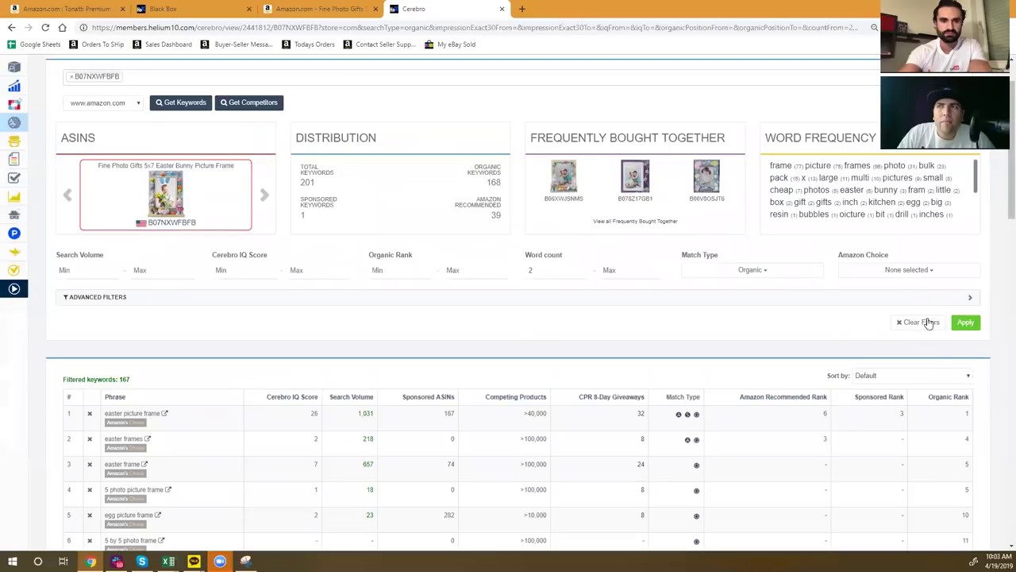
left_click(943, 398)
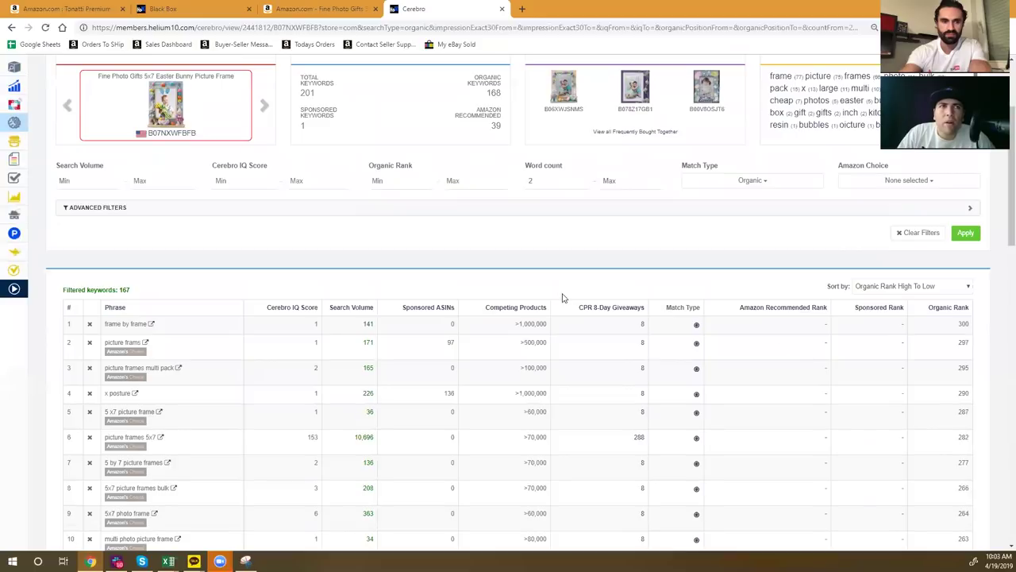
Examine the organic rank of the keyword "picture frames multi pack" in the results table
scroll(202, 262, "down", 3)
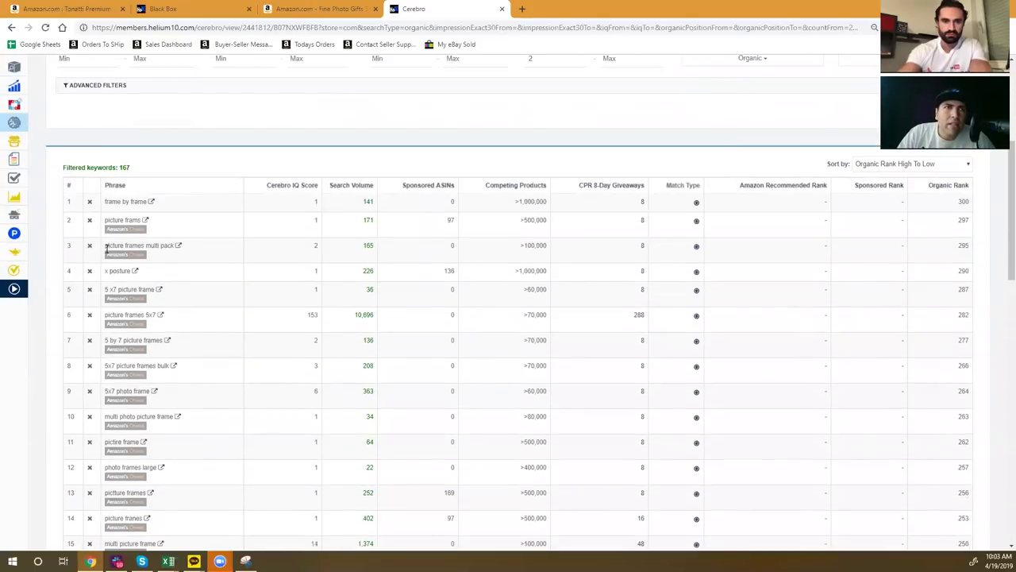
left_click_drag(105, 246, 179, 251)
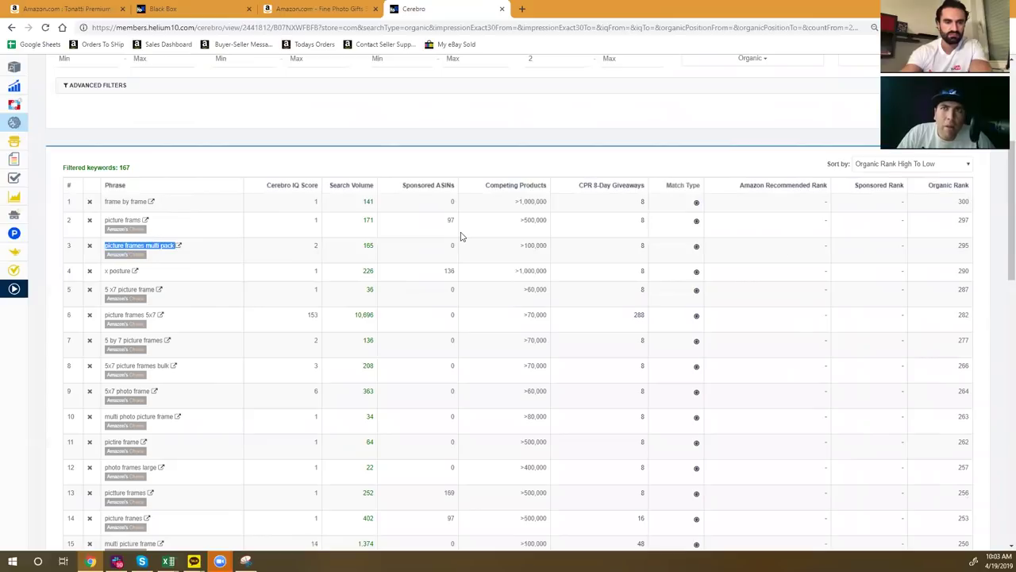
double_click(961, 246)
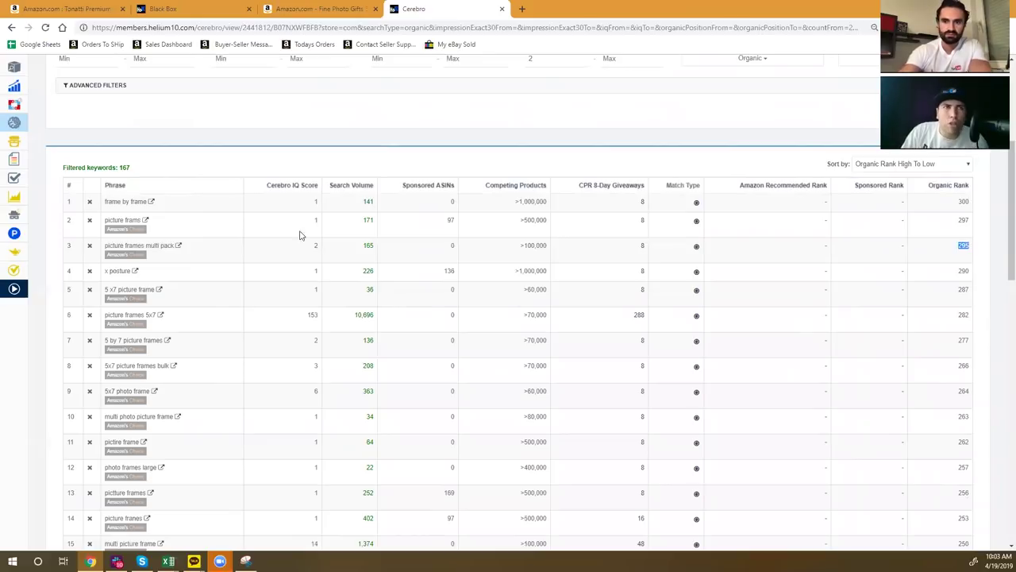
Open the Amazon search results for "picture frames multi pack" from the keyword list and look through the listed products
left_click(180, 246)
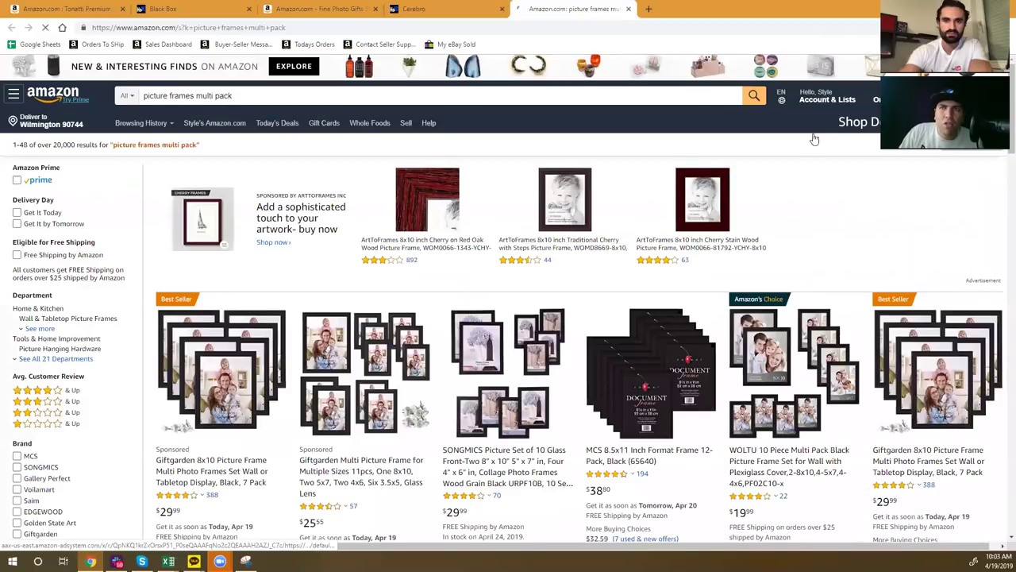
scroll(850, 220, "down", 1)
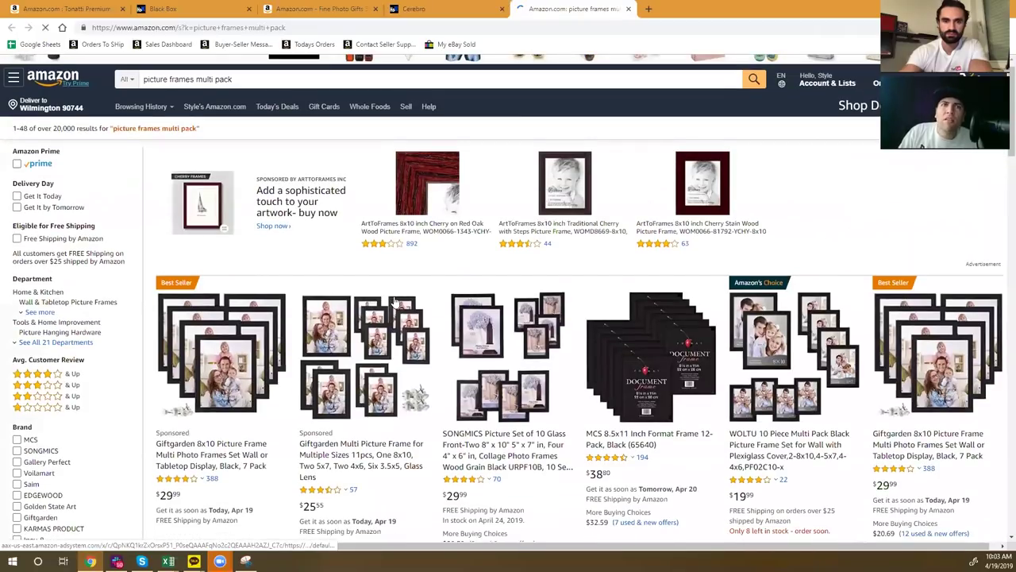
scroll(787, 332, "down", 1)
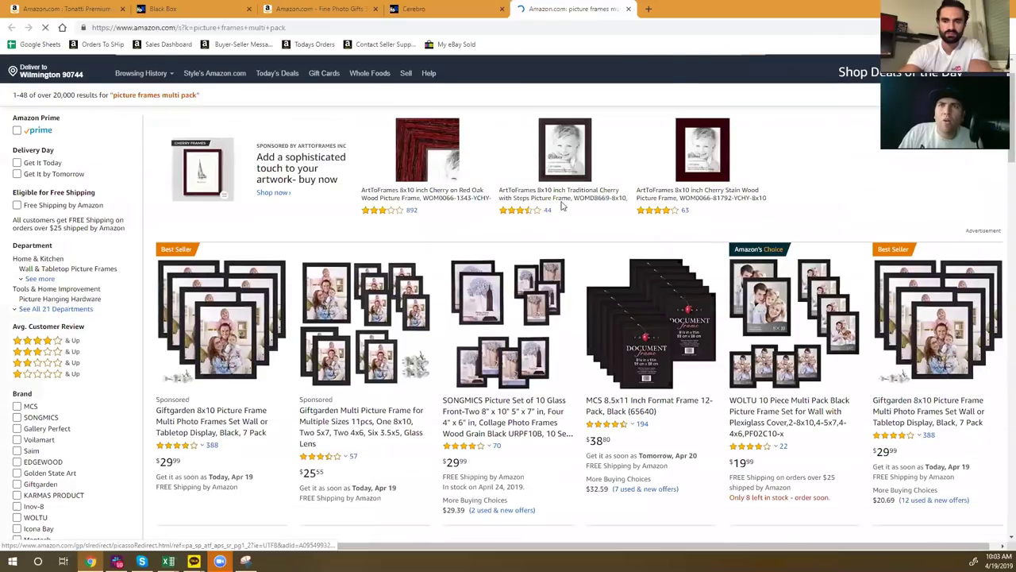
scroll(564, 208, "down", 3)
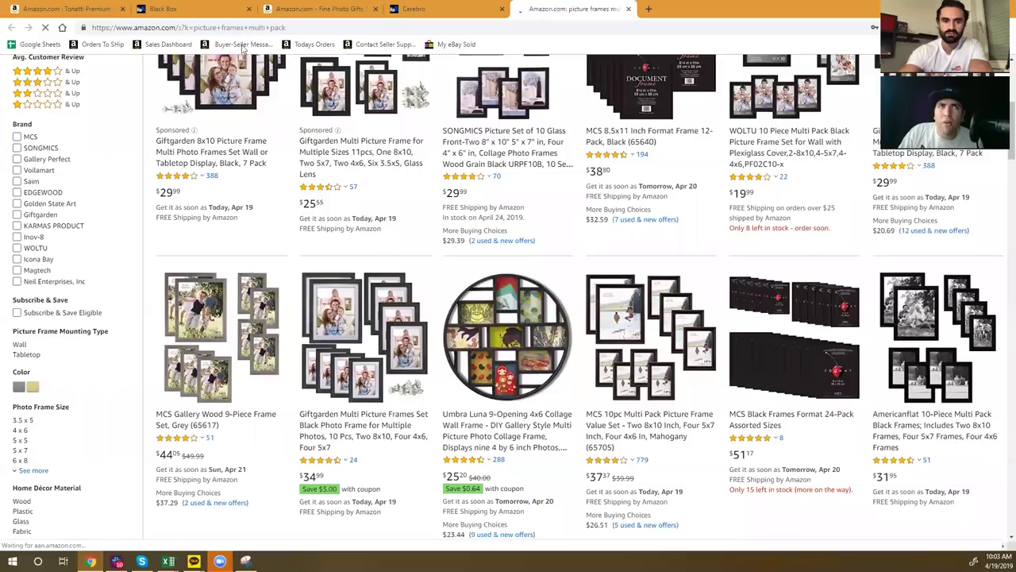
scroll(794, 230, "down", 1)
Return to the Cerebro results and highlight the keyword phrase "picture frames multi pack"
key("ctrl+shift+Tab")
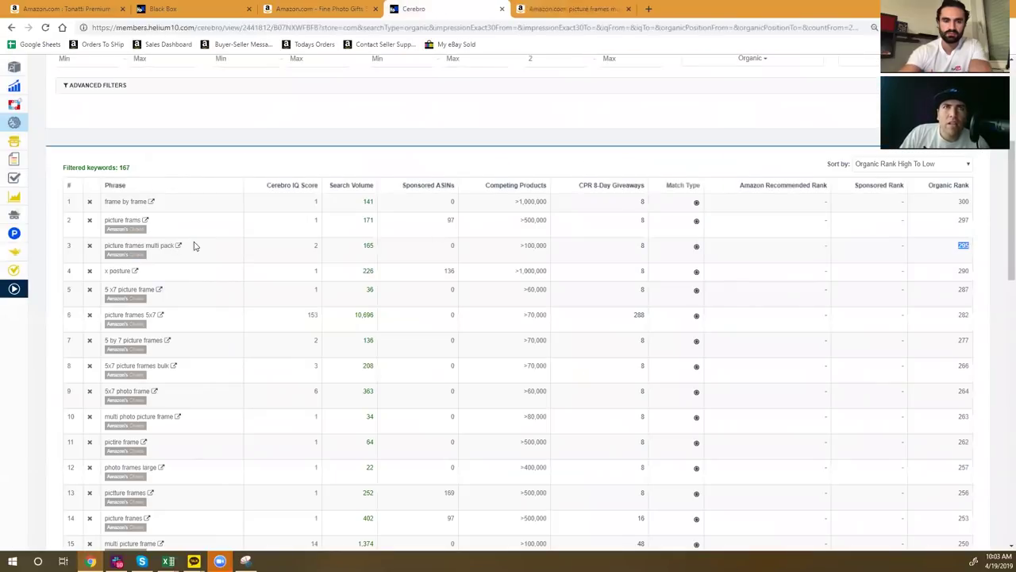
scroll(194, 247, "up", 3)
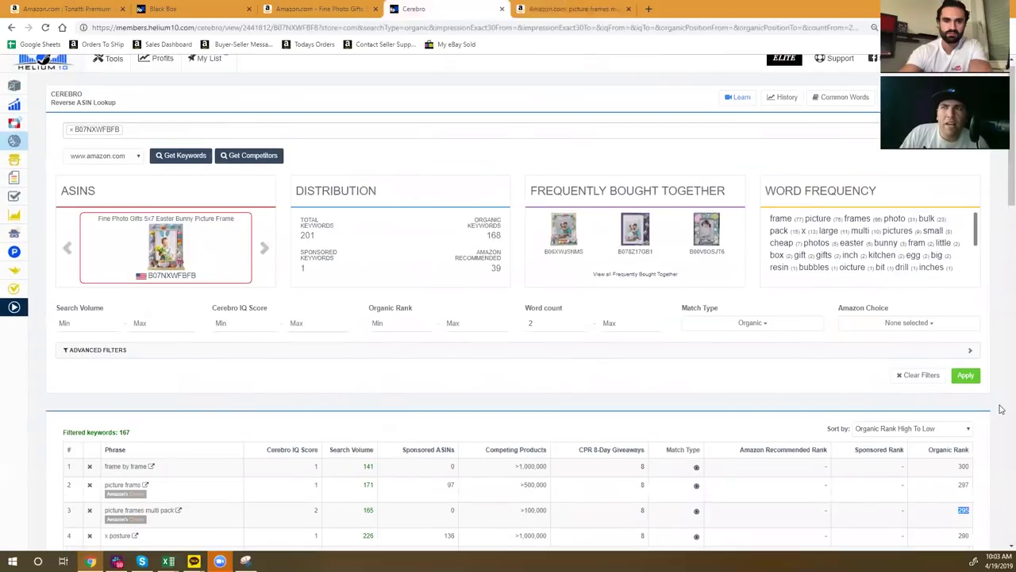
scroll(976, 369, "down", 2)
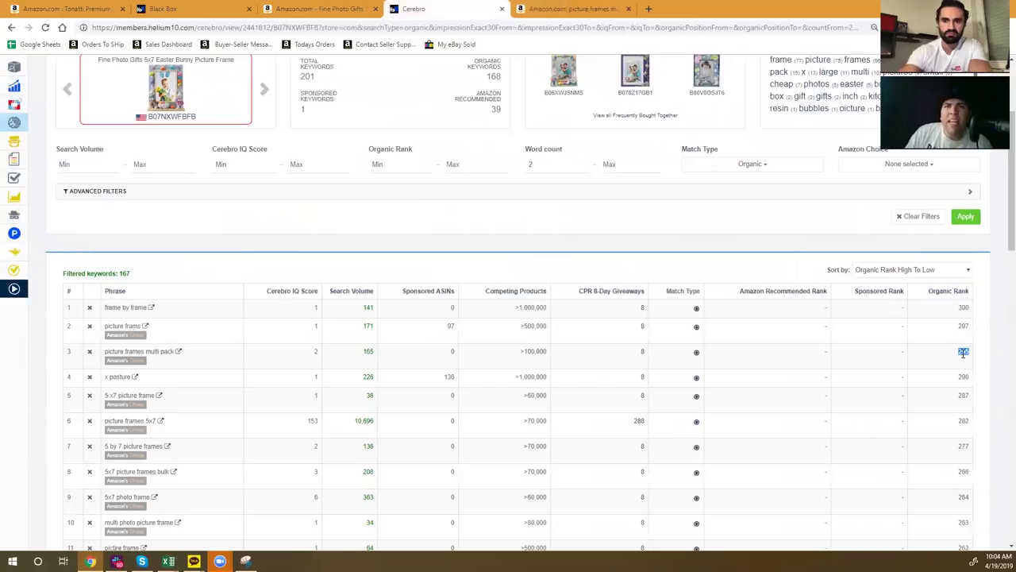
left_click(127, 355)
triple_click(127, 355)
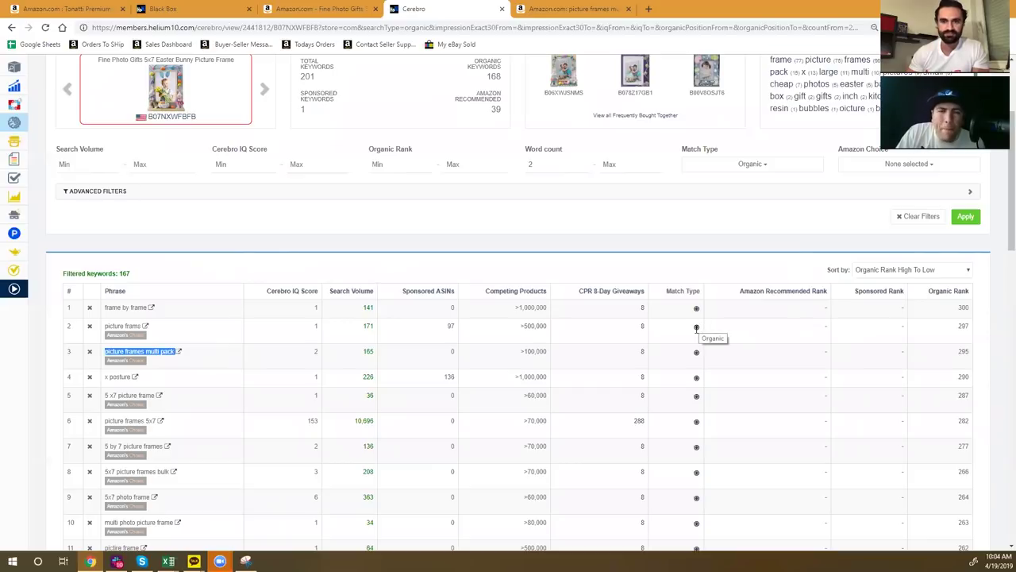
Sort the Cerebro keywords by search volume from low to high
left_click(407, 166)
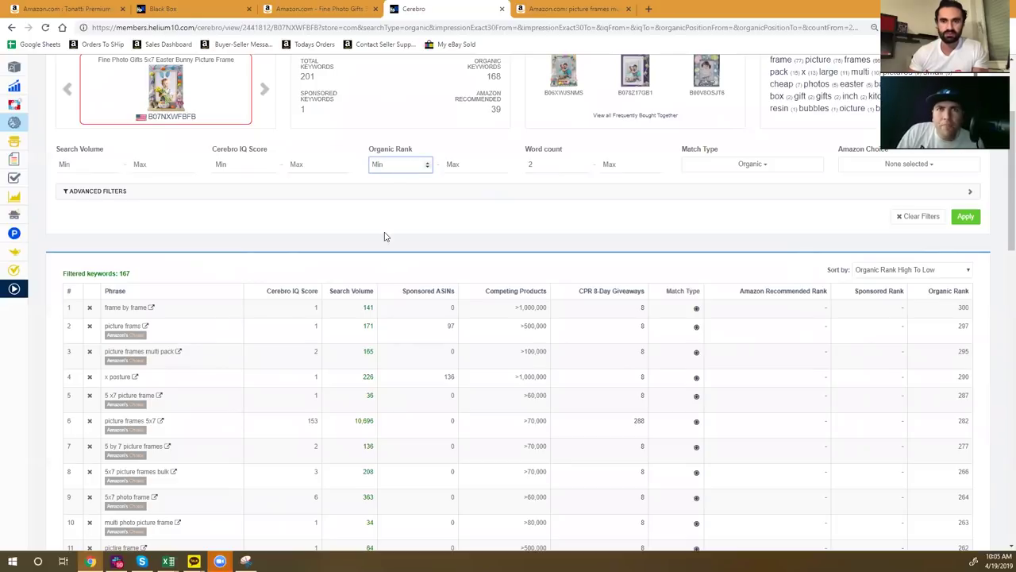
left_click(351, 295)
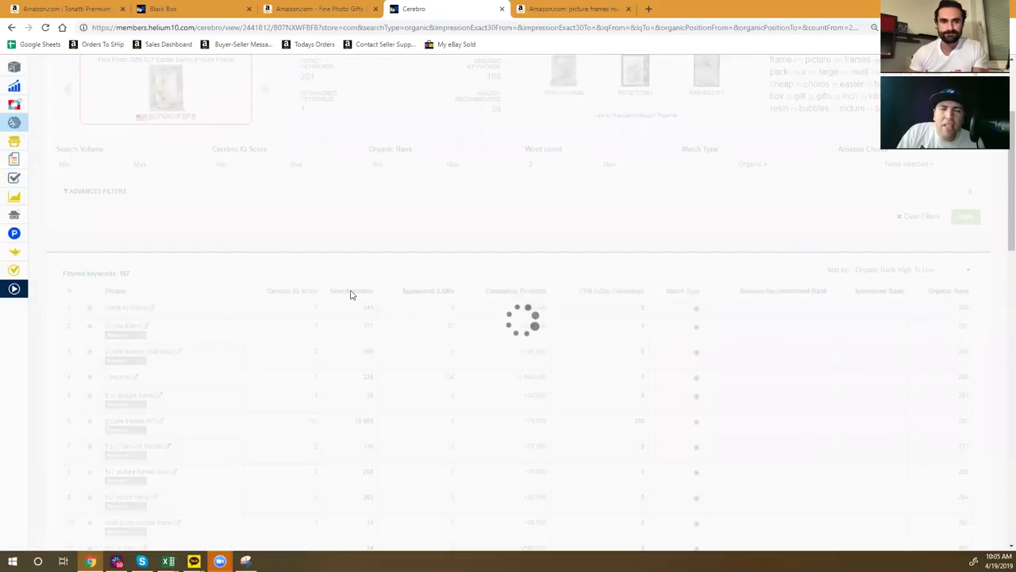
left_click(363, 325)
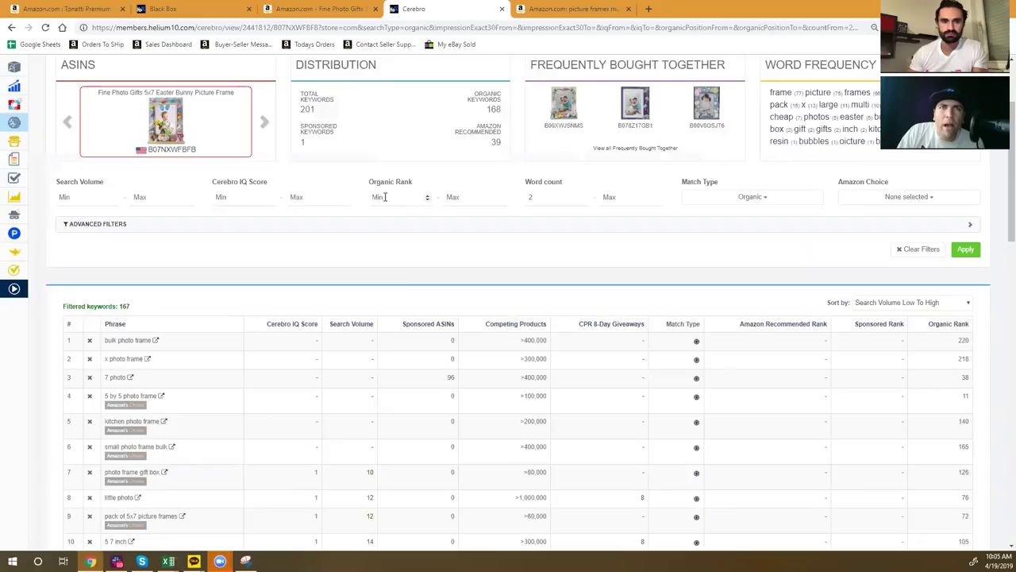
Limit the keywords to organic ranks from 1 to 25 and apply the filter
left_click(410, 196)
type("1")
left_click(493, 197)
type("25")
left_click(966, 249)
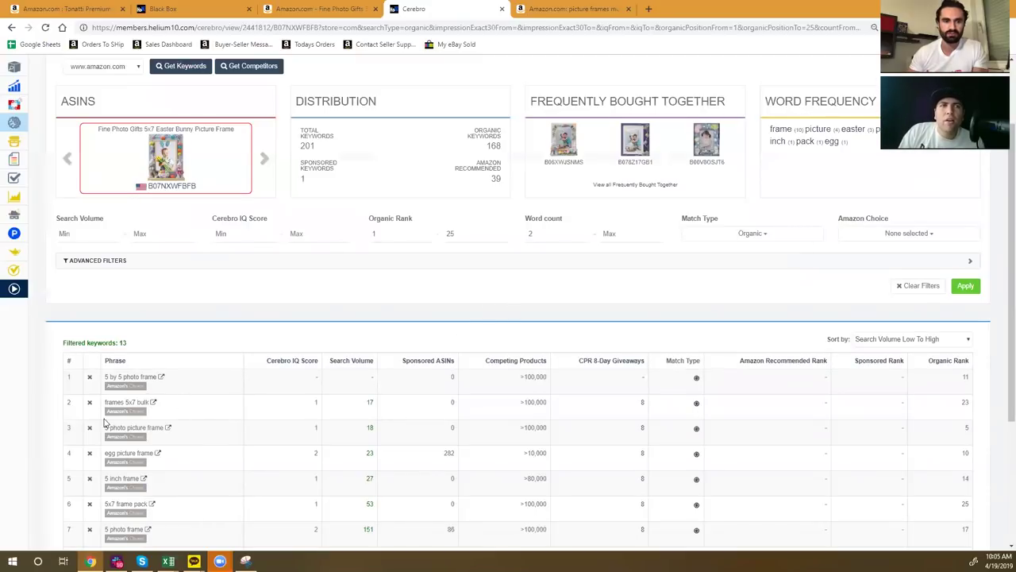
Examine the keywords "5 photo picture frame" and "egg picture frame" along with their organic rank
left_click_drag(106, 426, 158, 422)
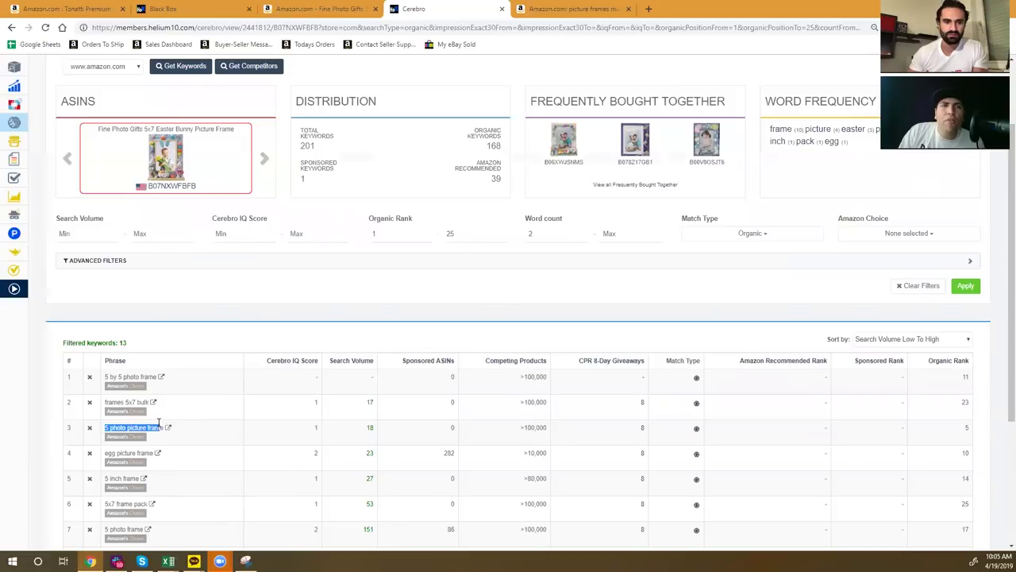
left_click(114, 454)
left_click_drag(106, 455, 151, 450)
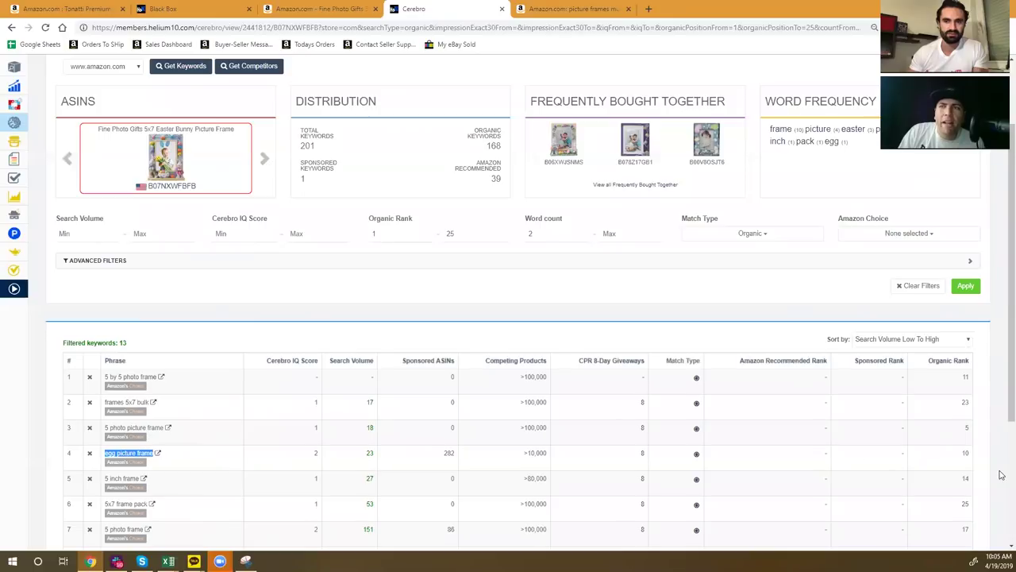
mouse_move(966, 452)
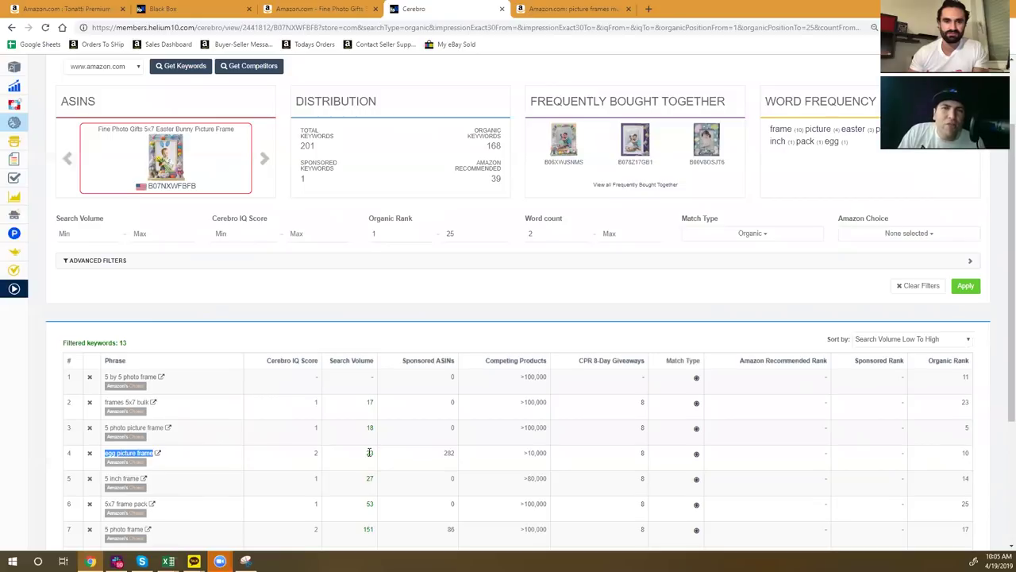
Apply a minimum search volume of 100 and sort the keywords by organic rank from low to high
left_click(102, 233)
type("100")
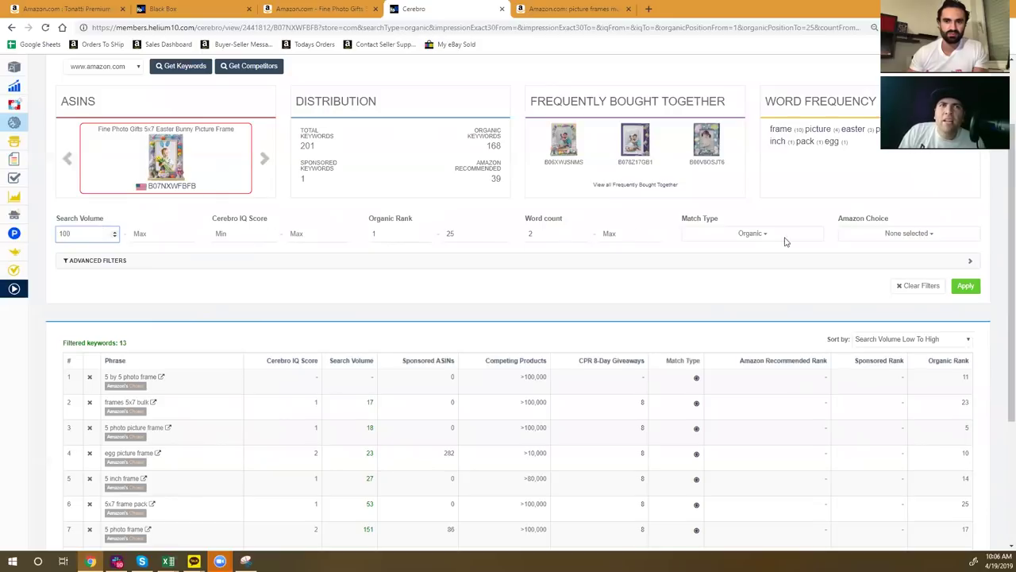
left_click(963, 290)
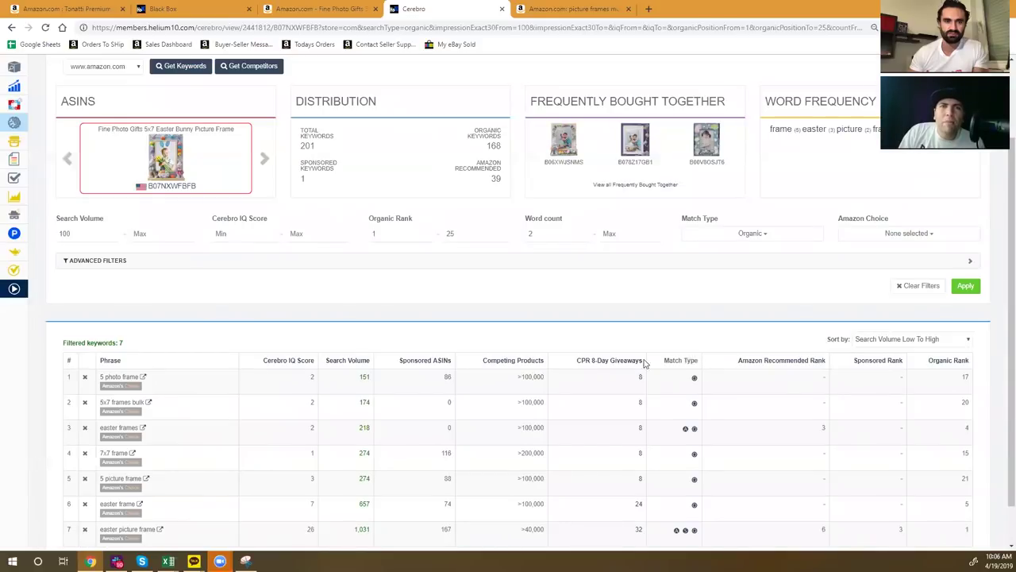
left_click(935, 365)
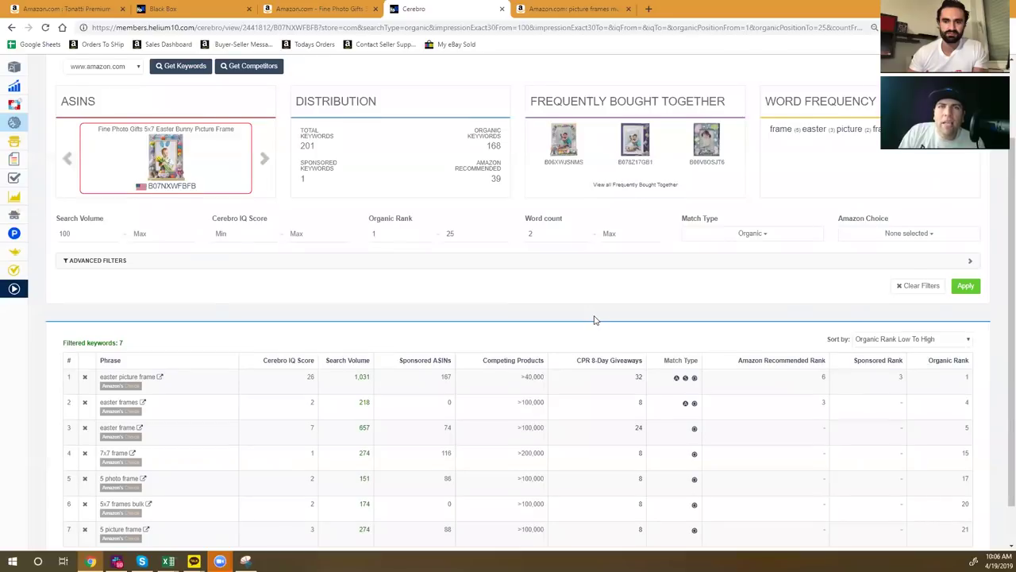
Check the search volume of "easter picture frame" and open its Amazon search results to look through the listed frames
scroll(596, 320, "down", 1)
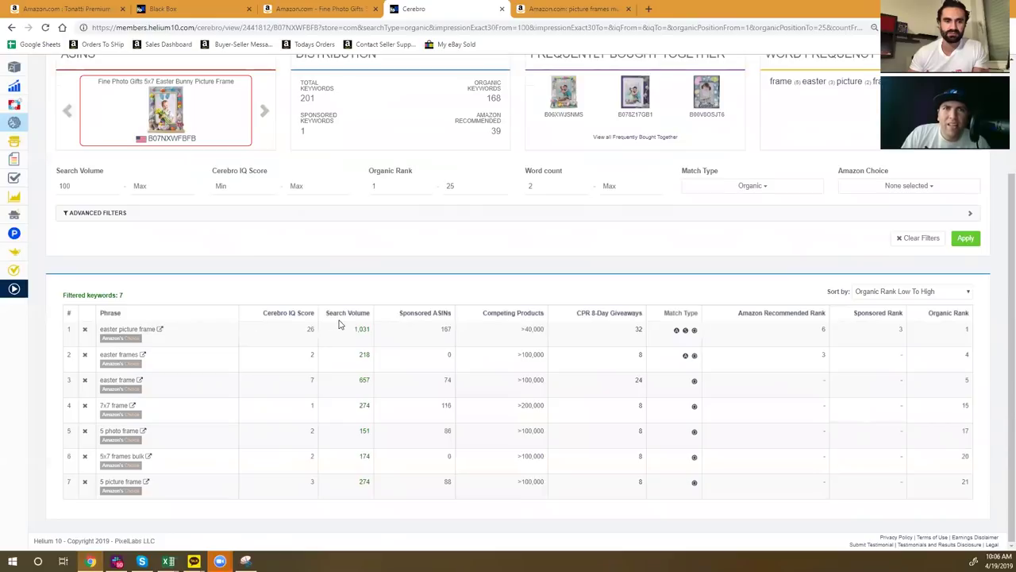
left_click_drag(349, 327, 371, 331)
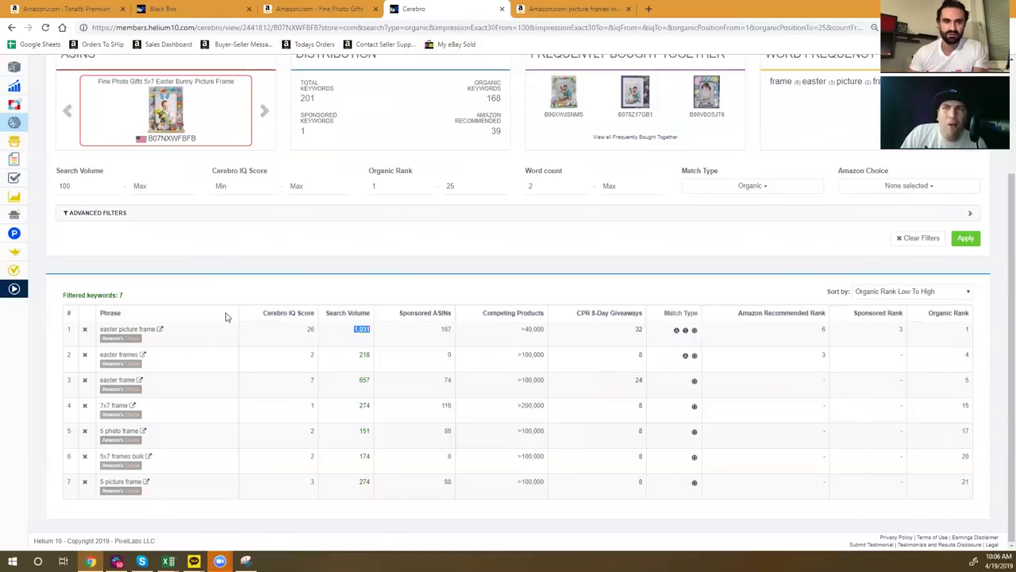
left_click(160, 330)
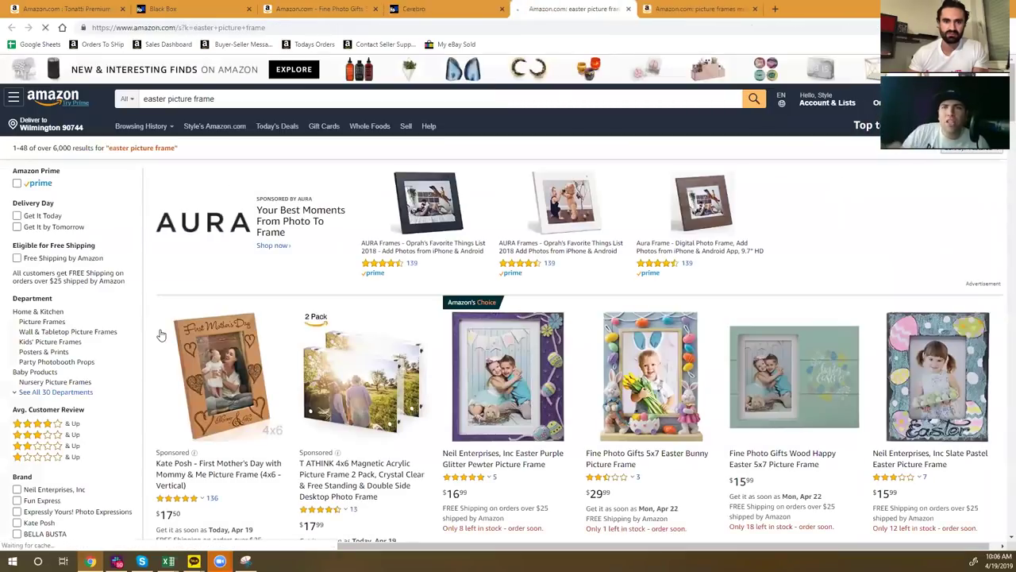
scroll(167, 311, "down", 2)
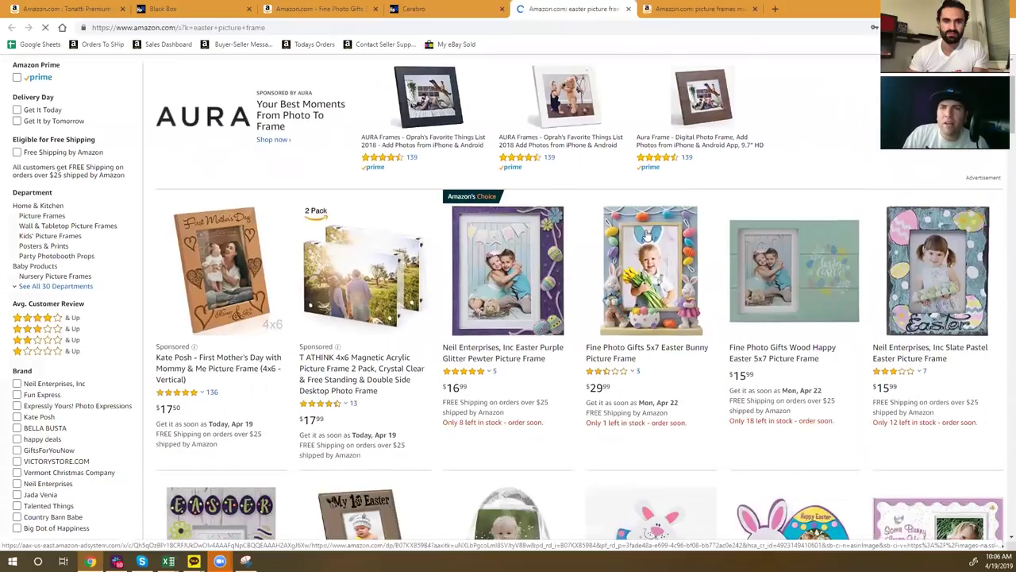
scroll(648, 235, "down", 1)
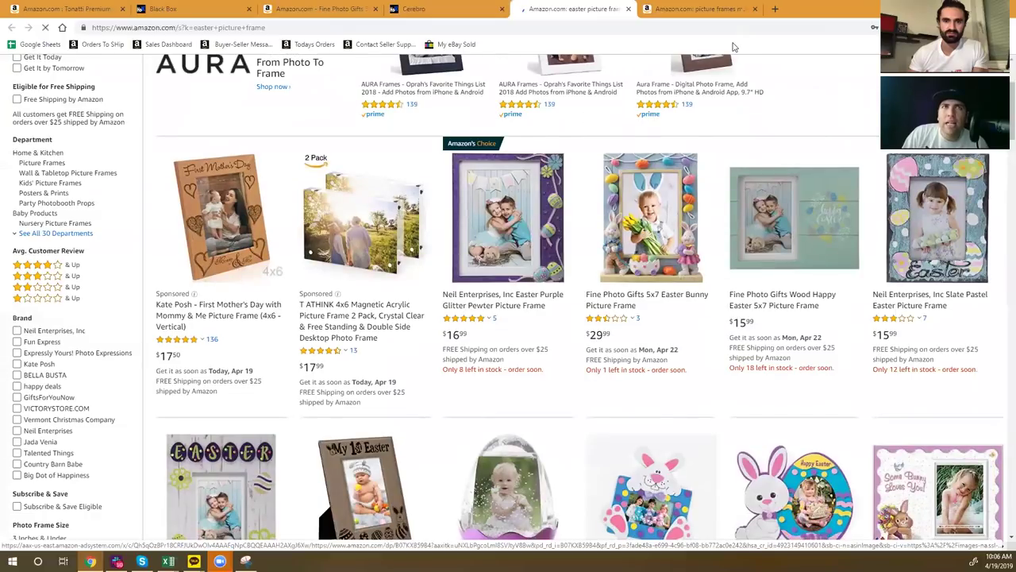
scroll(508, 289, "down", 1)
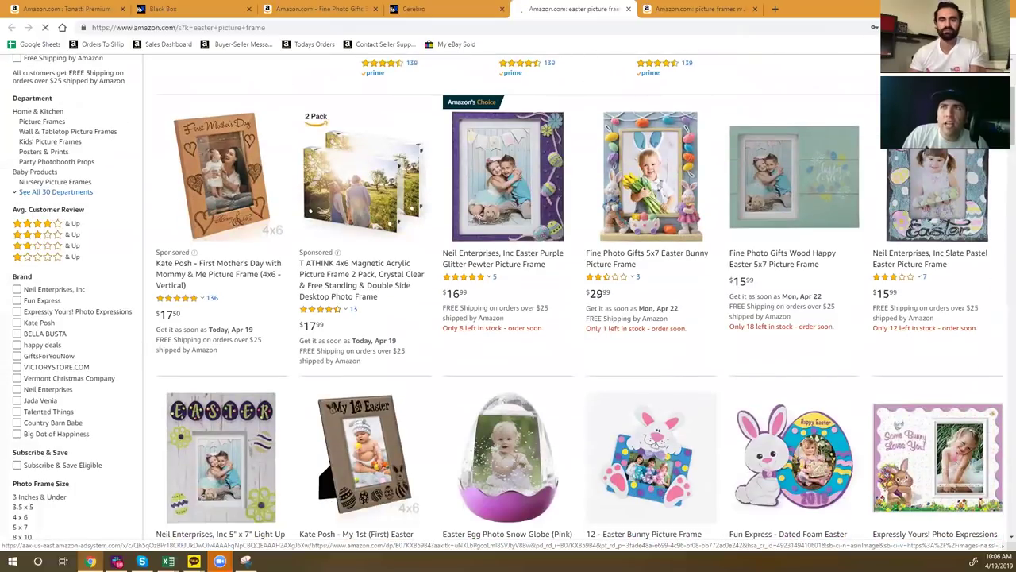
Look over the "easter picture frame" listings and run Xray product research on these search results
scroll(807, 72, "down", 2)
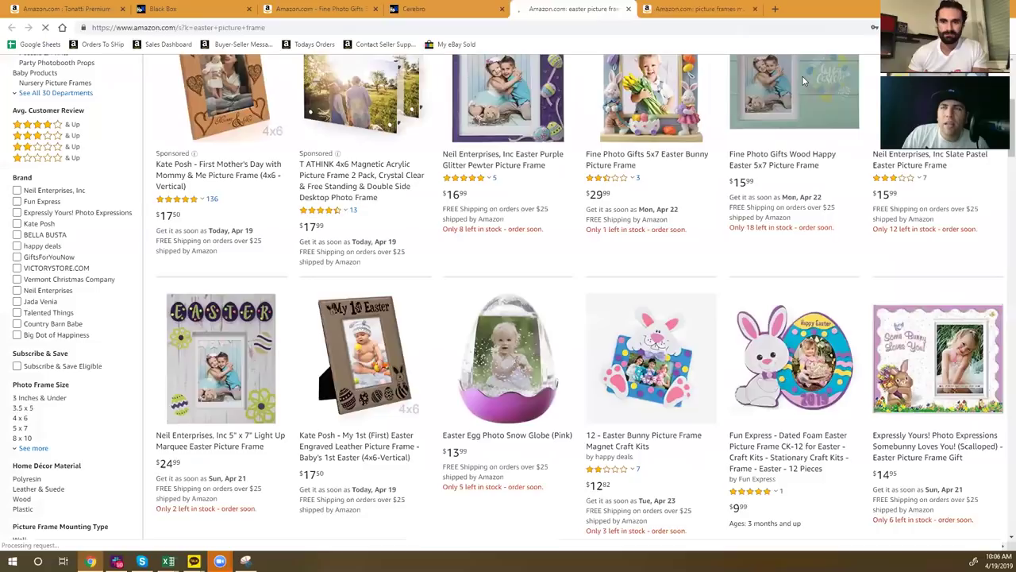
scroll(801, 80, "down", 1)
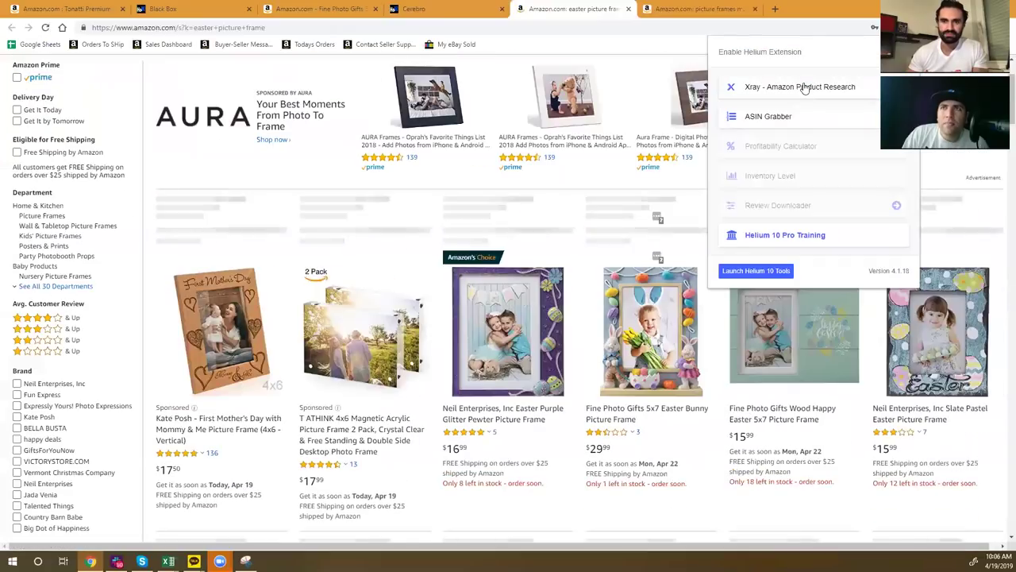
left_click(802, 86)
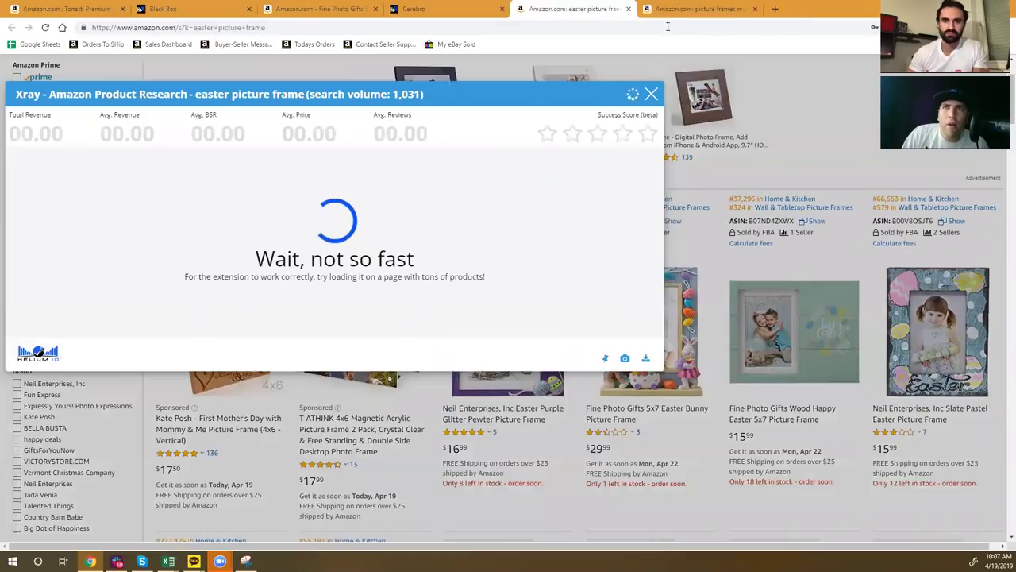
Look back through the "picture frames multi pack" search results and close the Tonatti Premium page
left_click(692, 9)
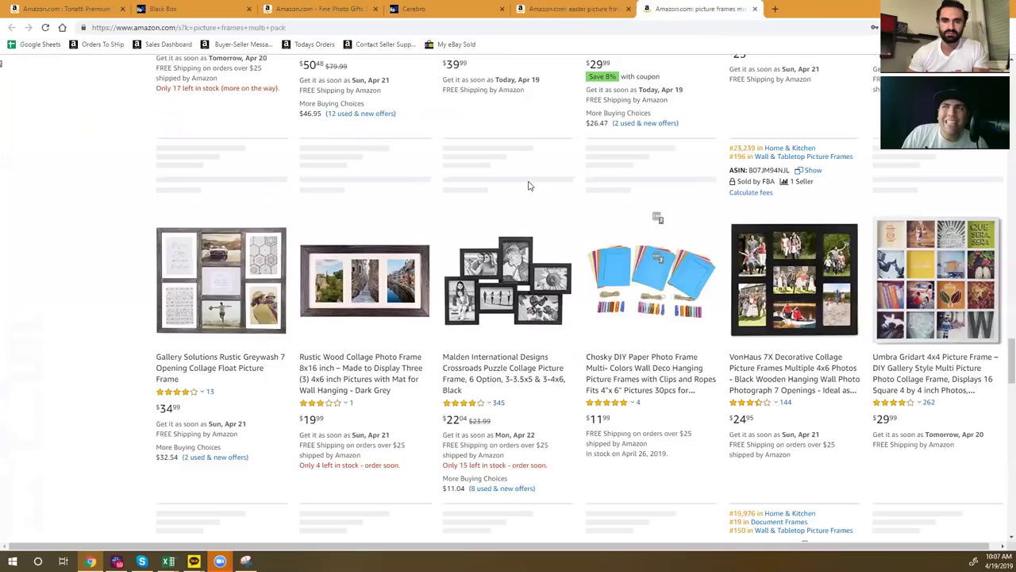
scroll(529, 186, "up", 5)
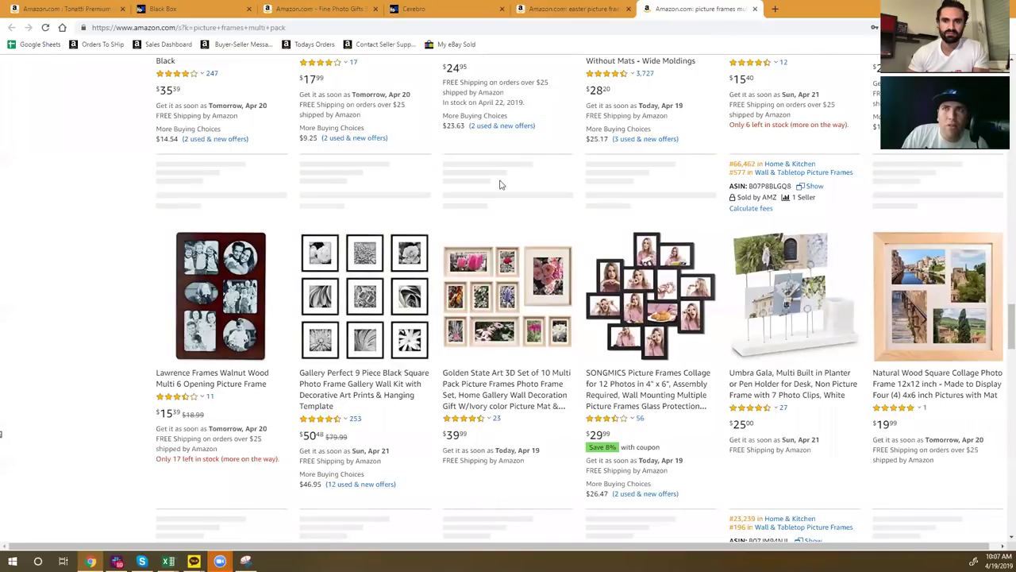
scroll(500, 185, "up", 8)
scroll(500, 188, "up", 5)
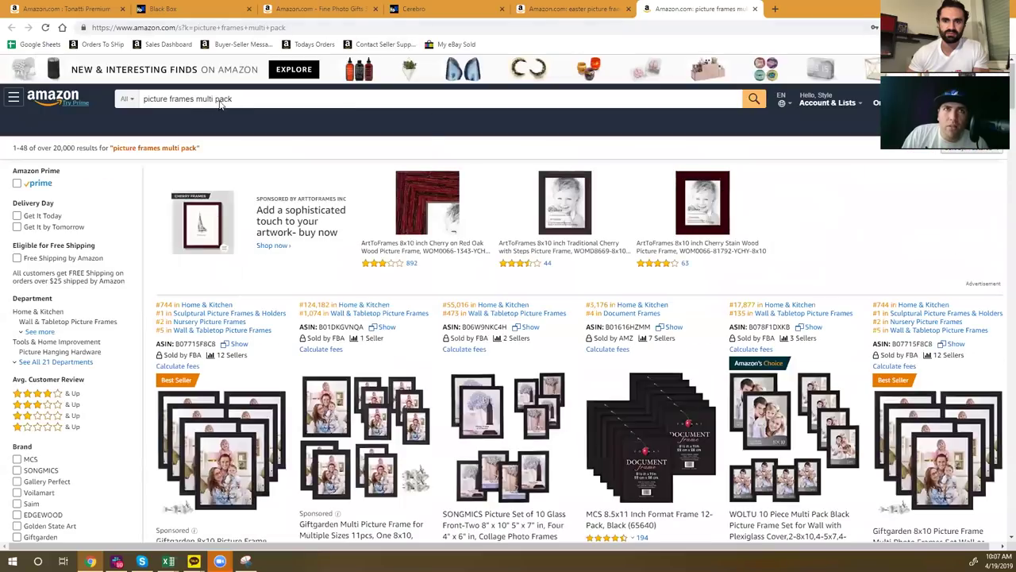
left_click(122, 10)
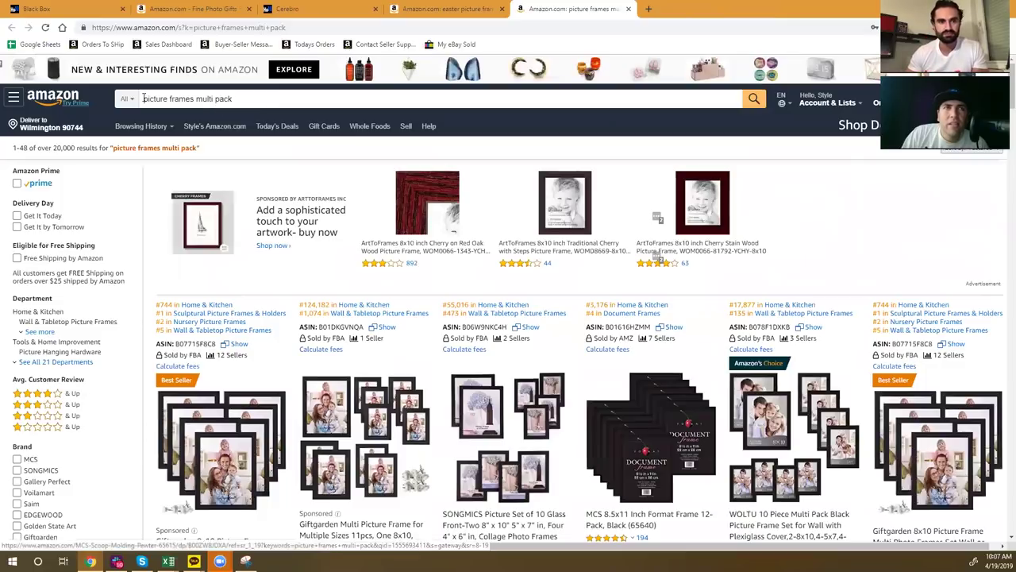
Replace the "picture frames multi pack" query with an Amazon search for "collagen peptides"
left_click(255, 99)
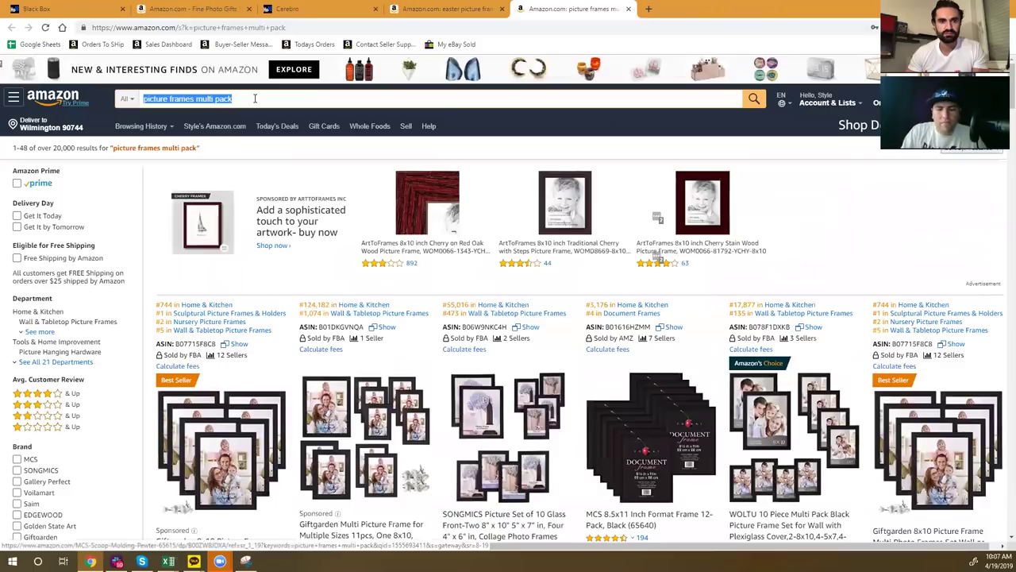
type("collagen pep")
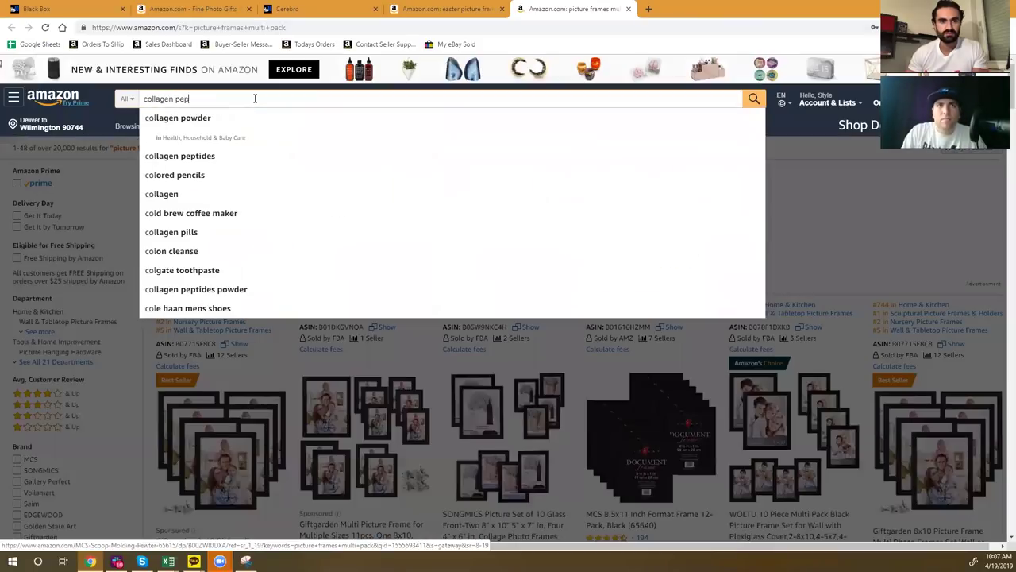
type("tides")
key("Return")
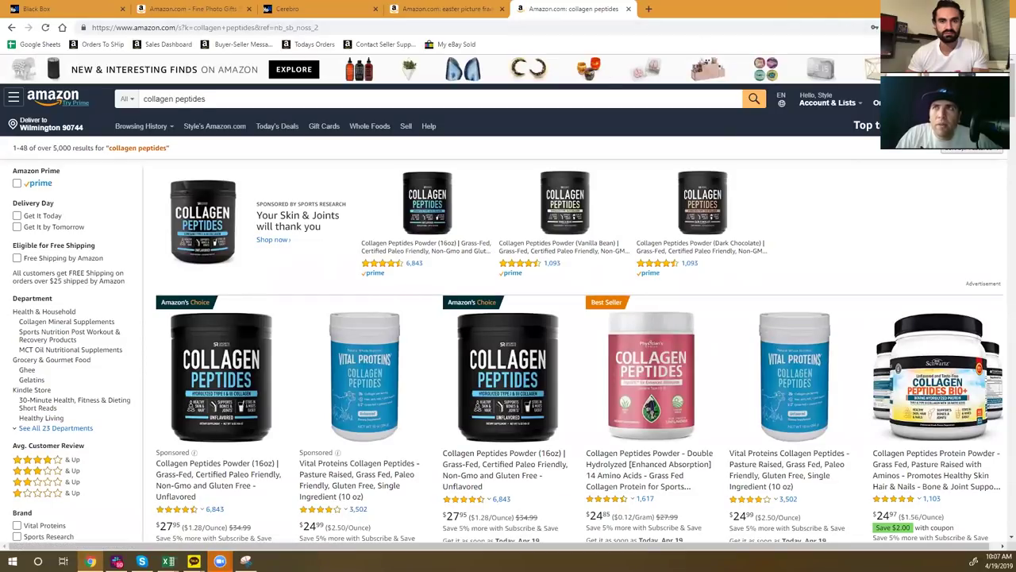
Run Xray product research on the "collagen peptides" results and return to the "easter picture frame" results
left_click(875, 27)
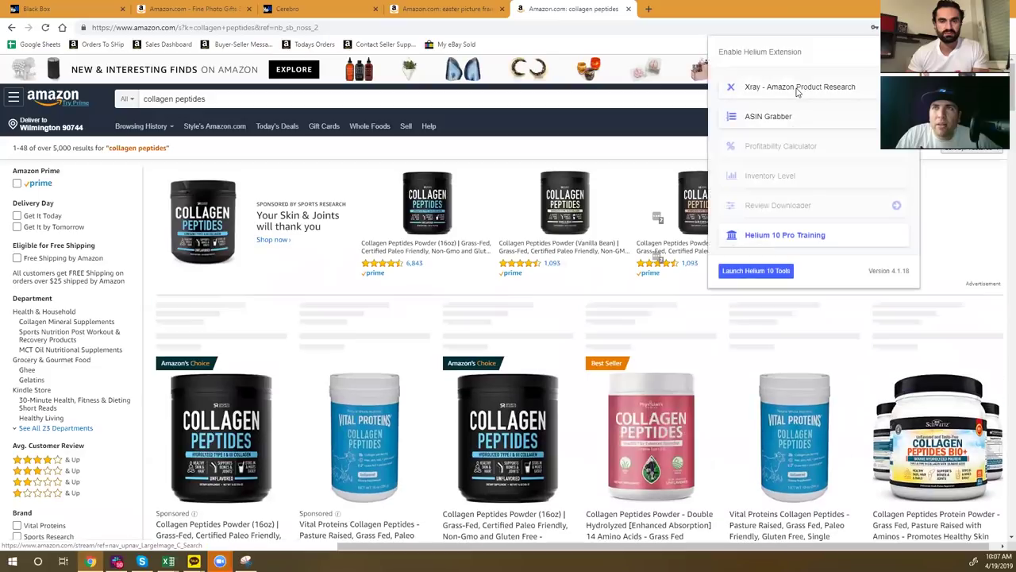
left_click(798, 87)
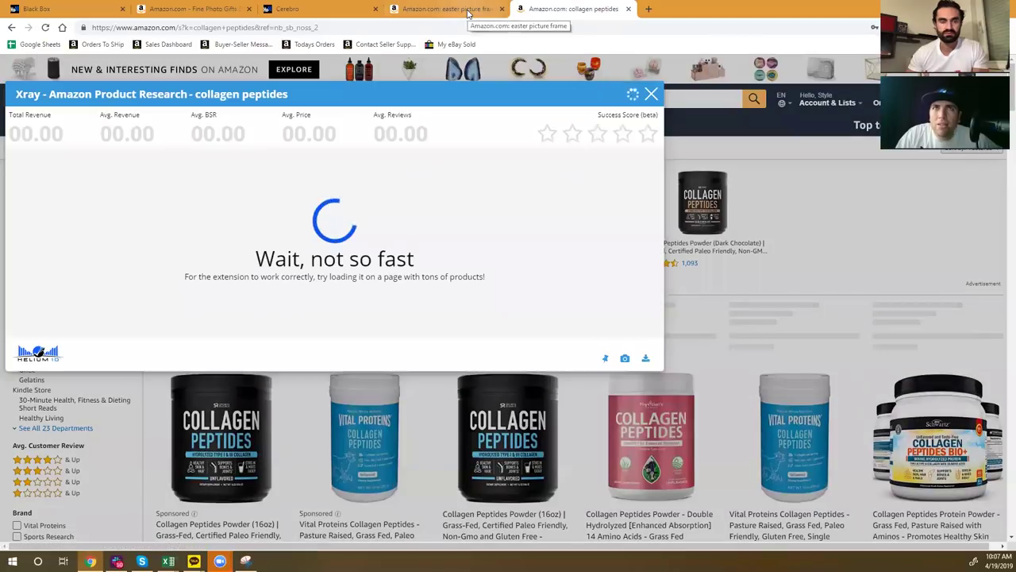
left_click(449, 9)
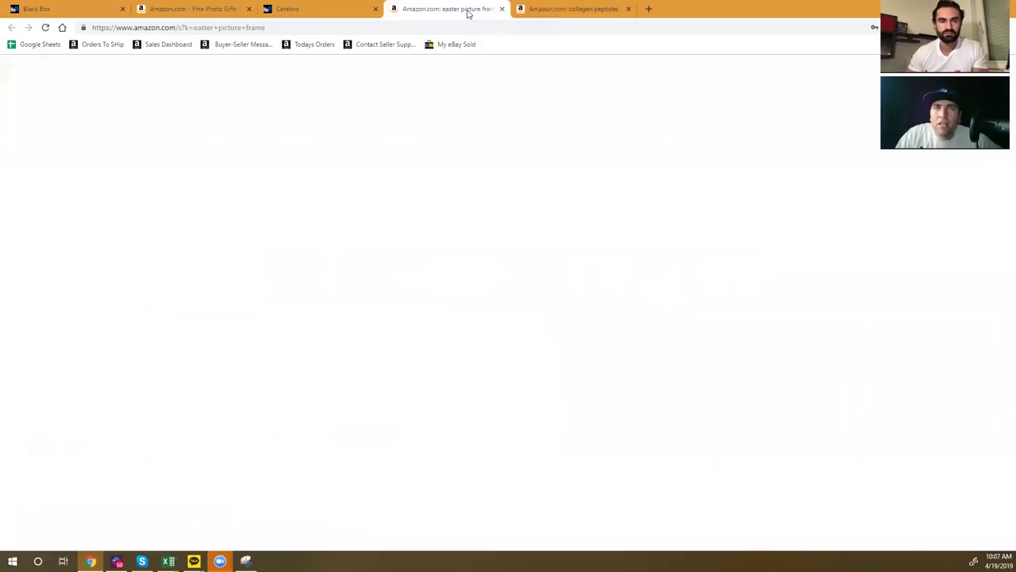